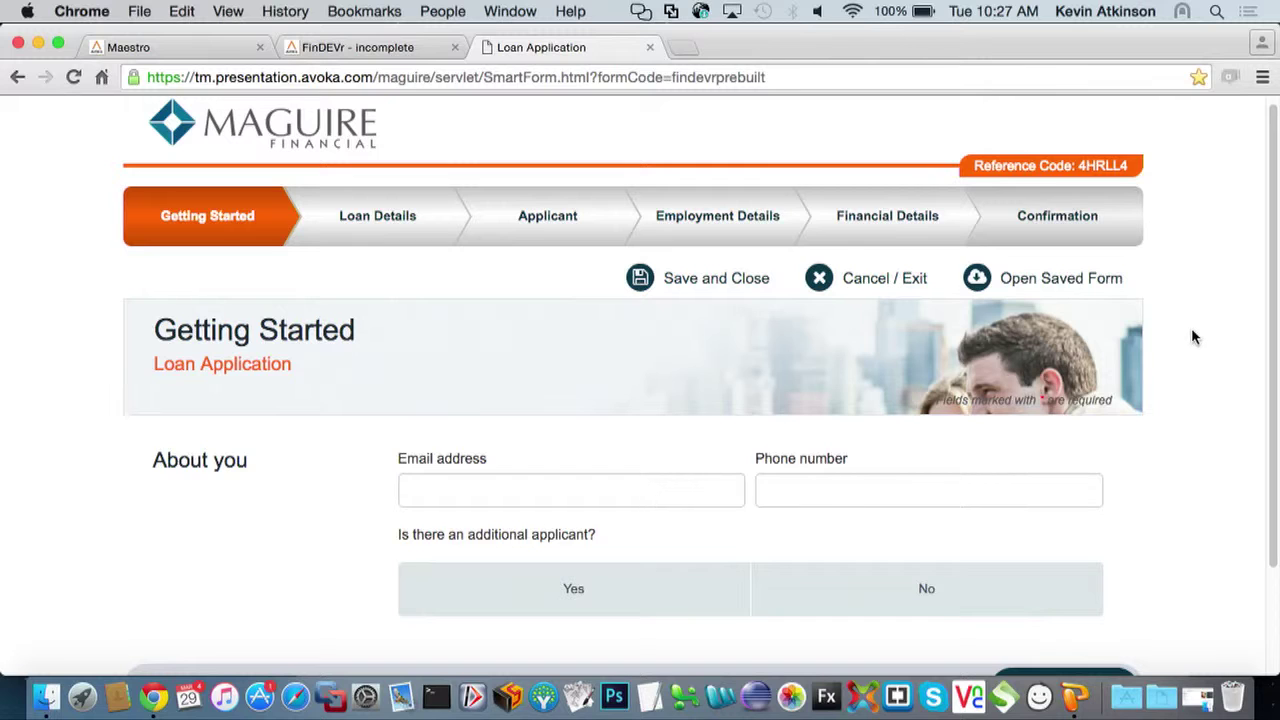
Look through the Getting Started, Loan Details and Applicant steps, then return to Getting Started
scroll(1192, 337, down, 2)
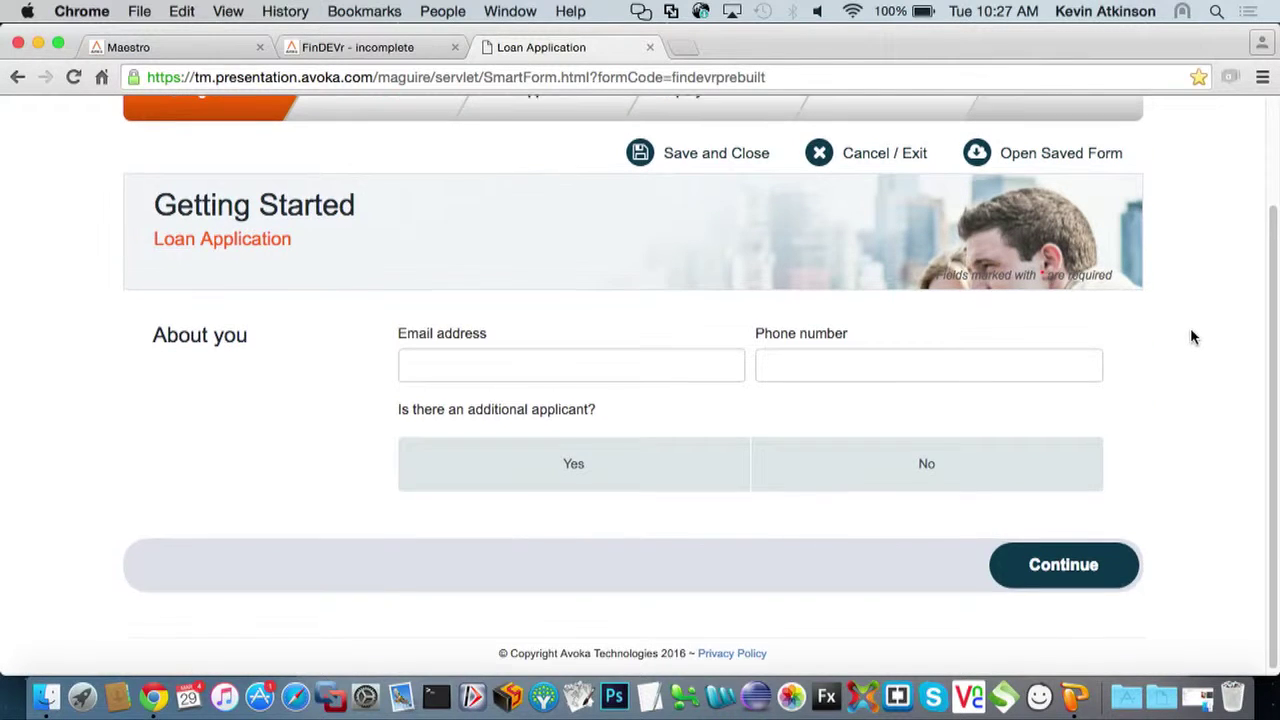
scroll(889, 251, up, 2)
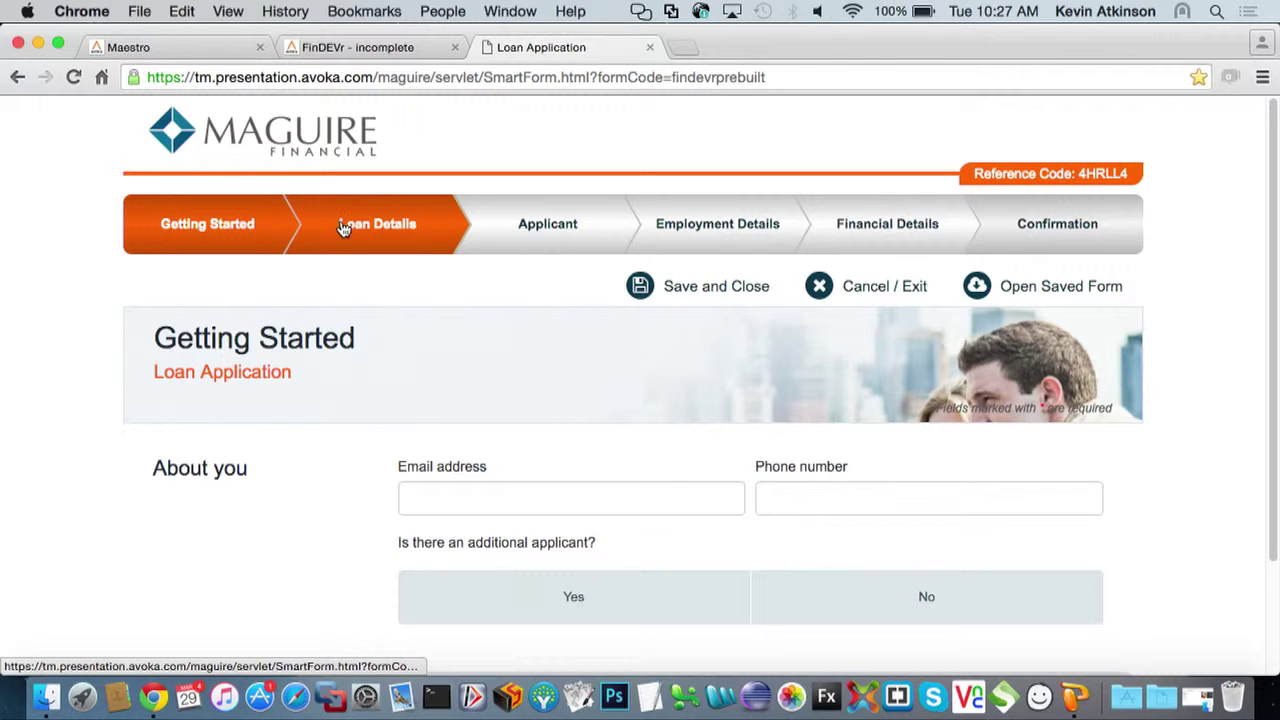
click(463, 501)
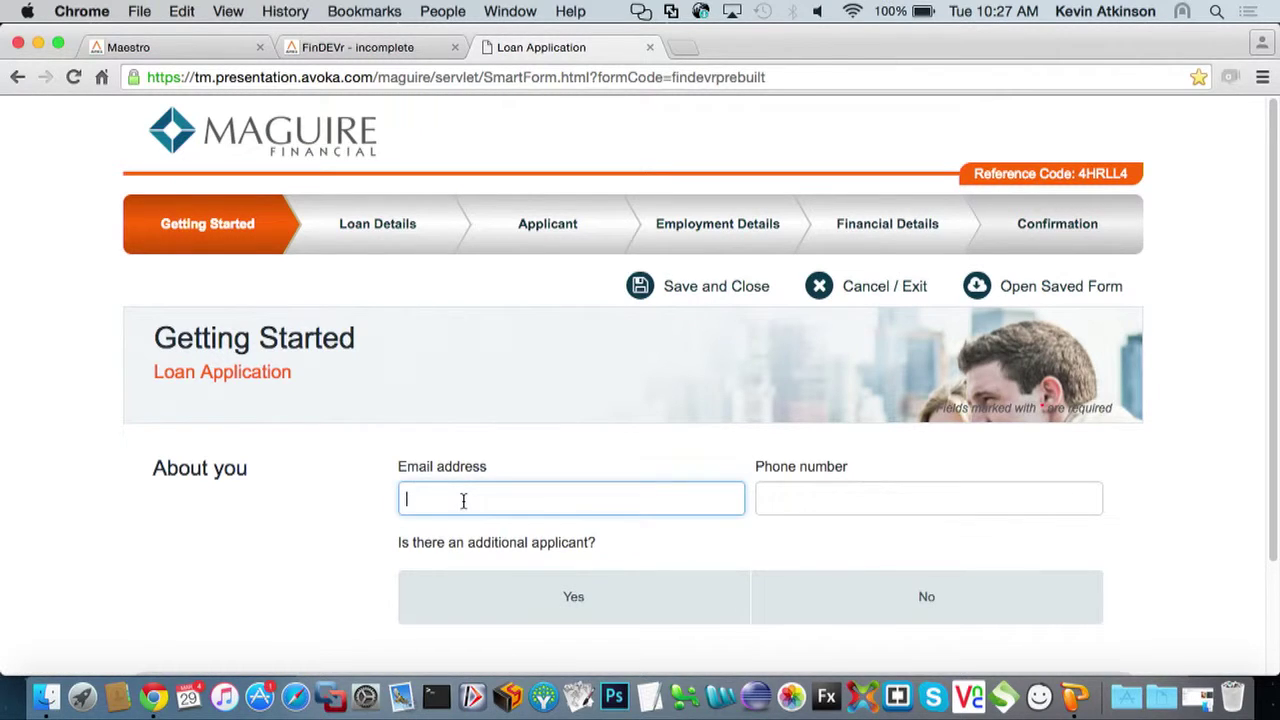
click(360, 222)
click(530, 221)
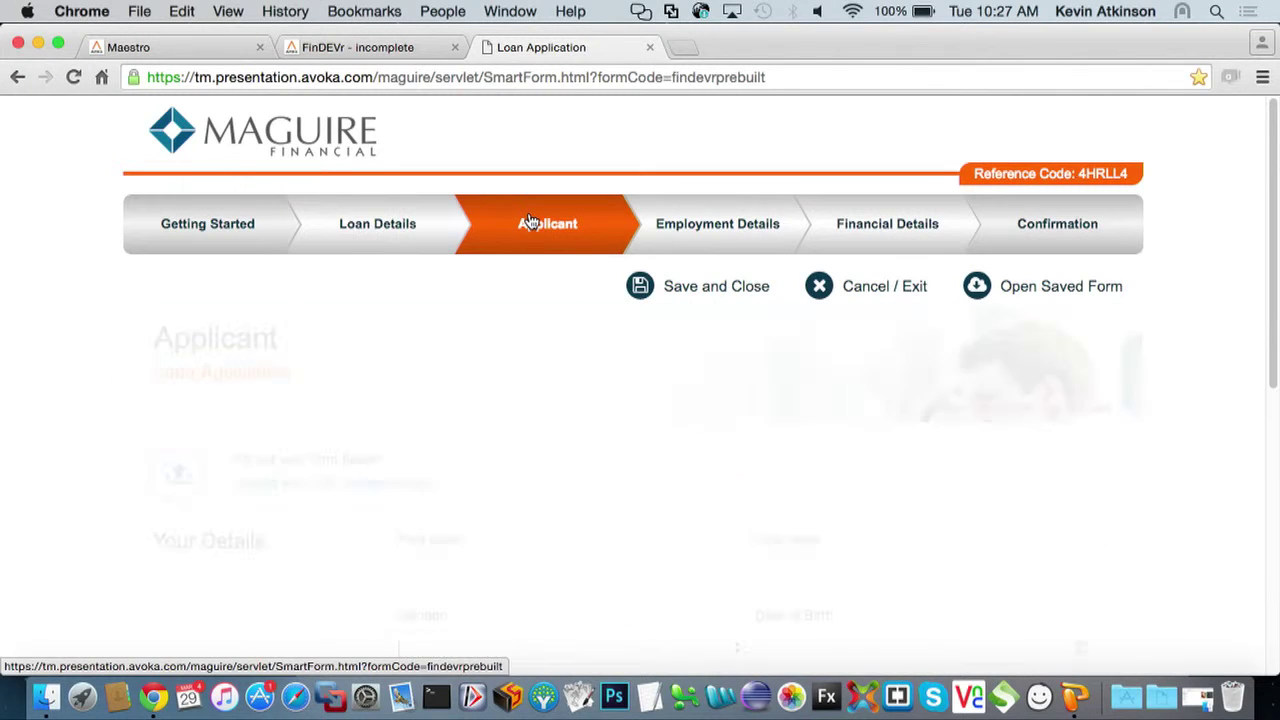
scroll(525, 286, down, 3)
scroll(525, 288, up, 3)
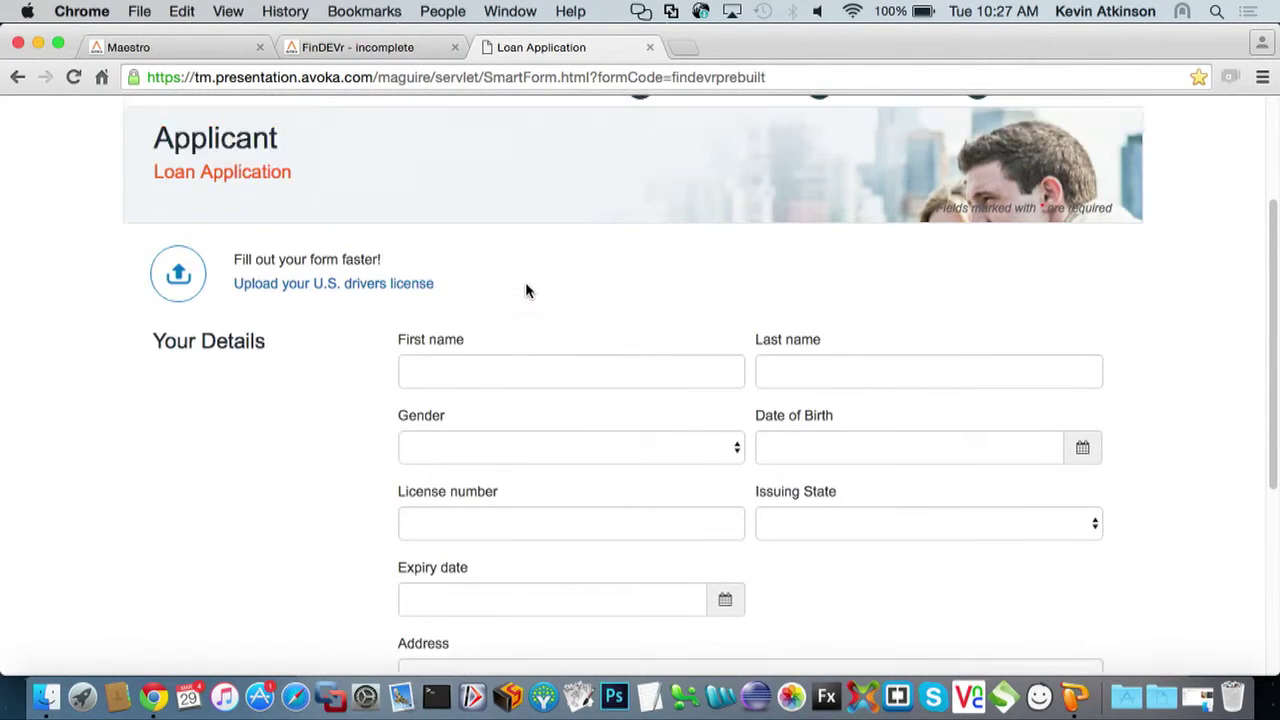
click(215, 222)
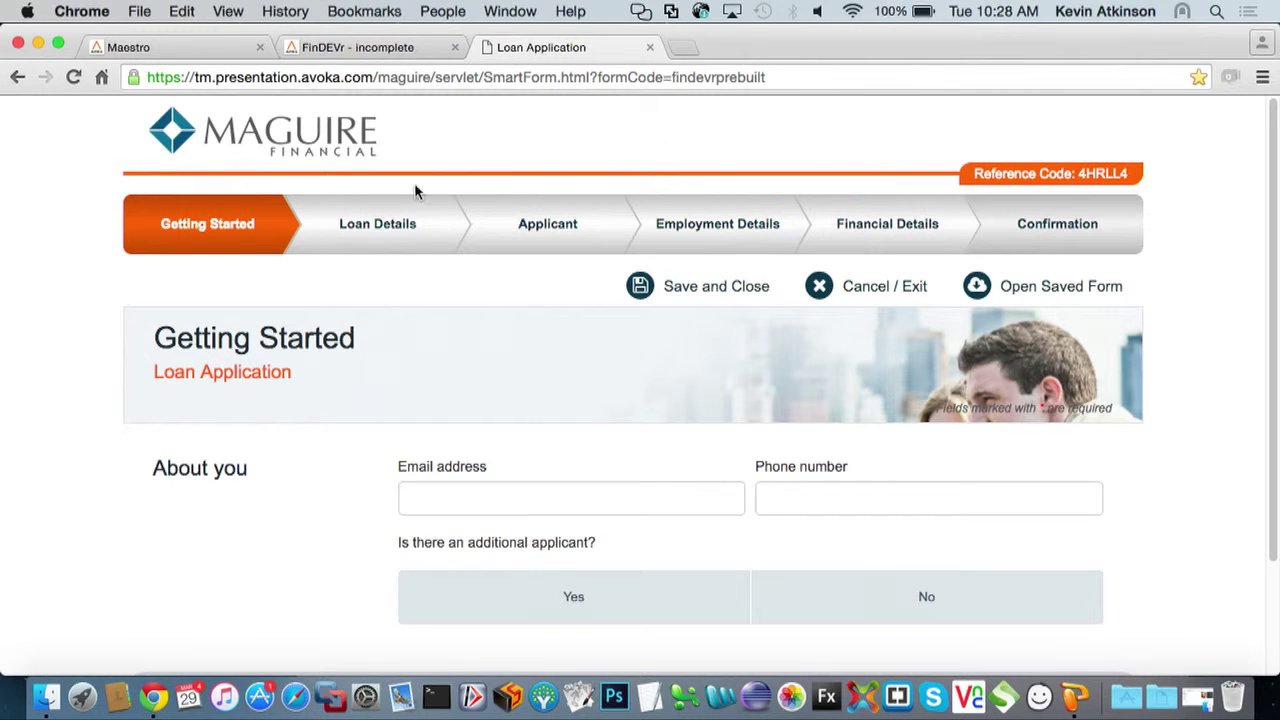
Go through Loan Details to the Applicant step and scroll down its page
click(405, 231)
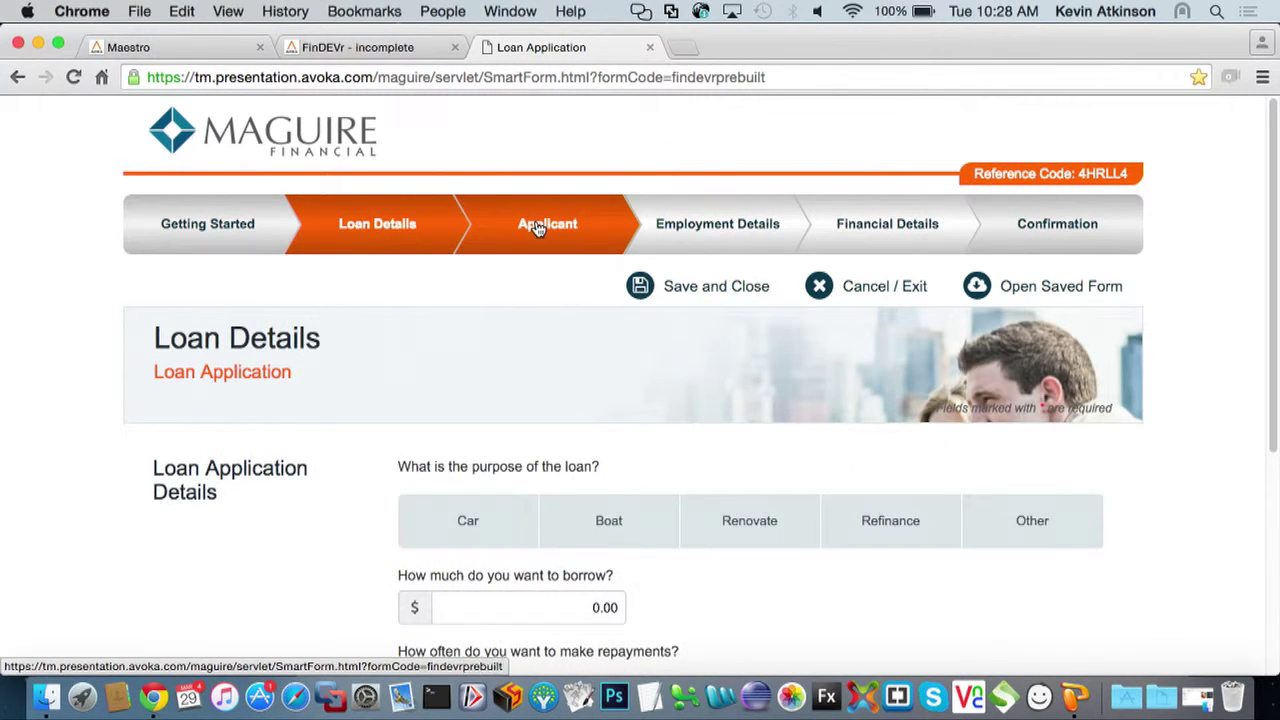
click(538, 226)
scroll(528, 272, down, 2)
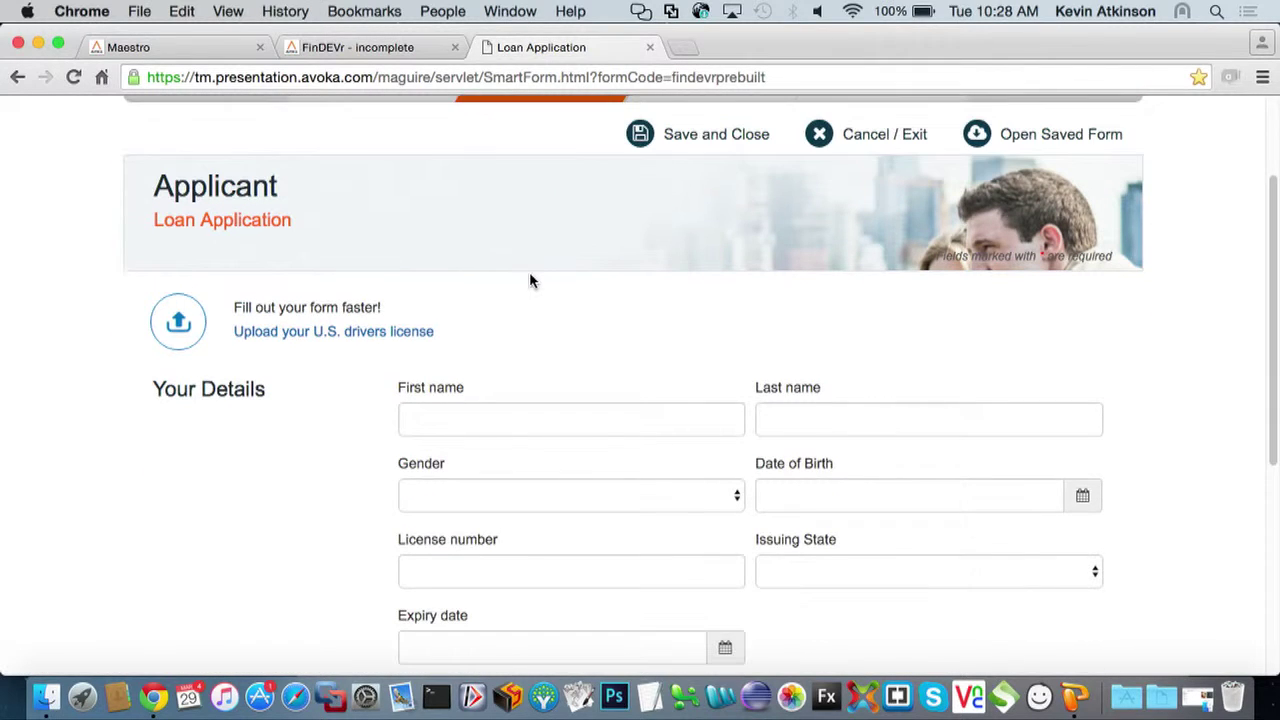
scroll(530, 281, down, 1)
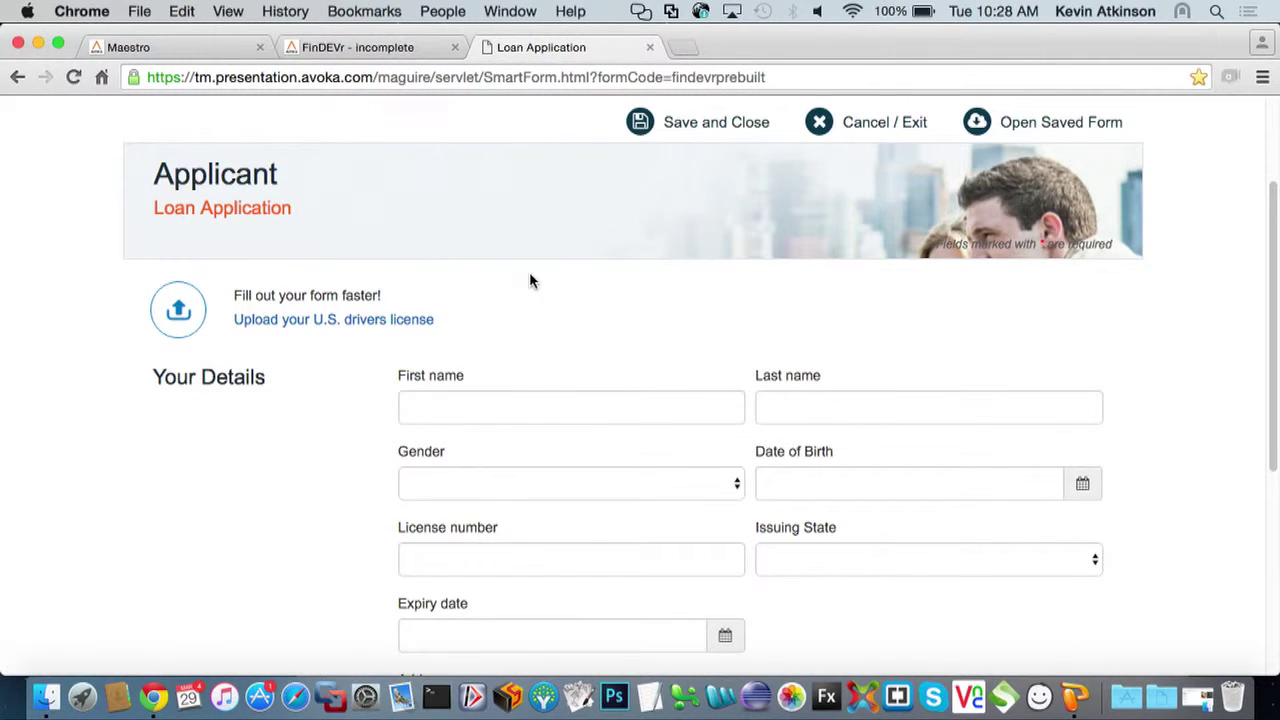
scroll(530, 281, down, 1)
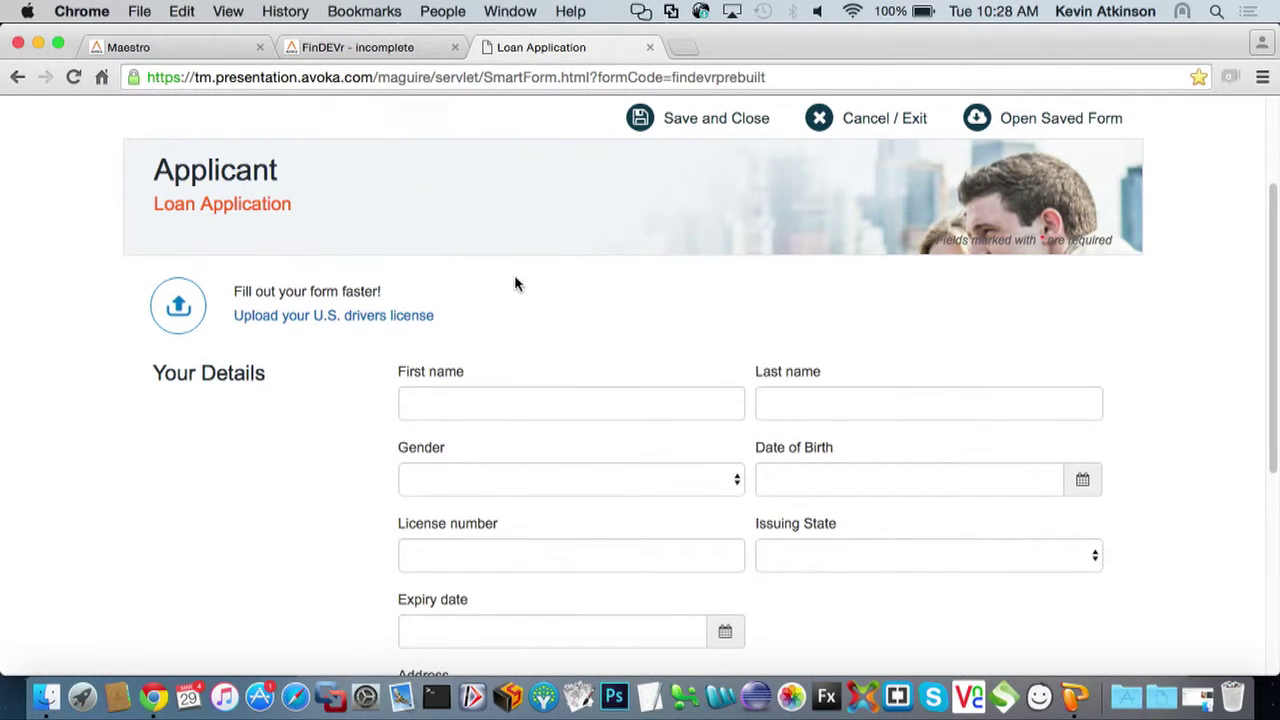
Start the U.S. driver's license upload and select the back photo DL CA back.jpg
click(321, 322)
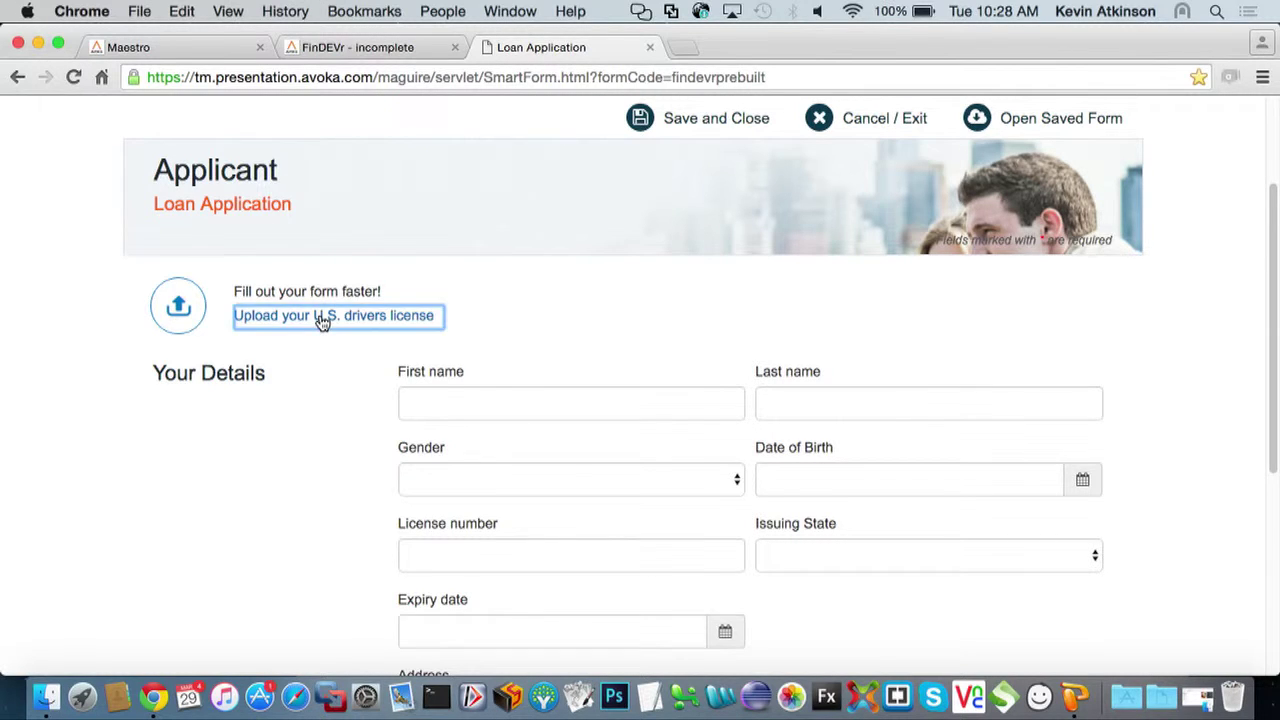
scroll(476, 385, down, 2)
scroll(476, 385, down, 1)
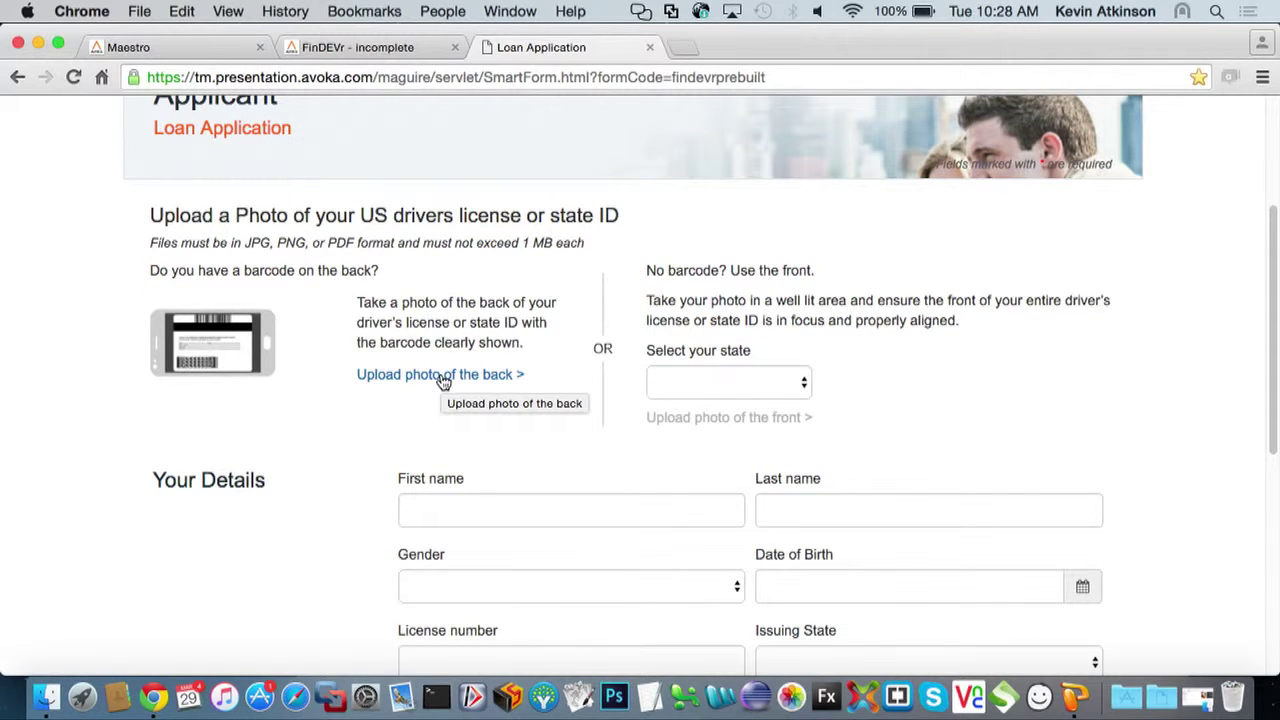
click(443, 376)
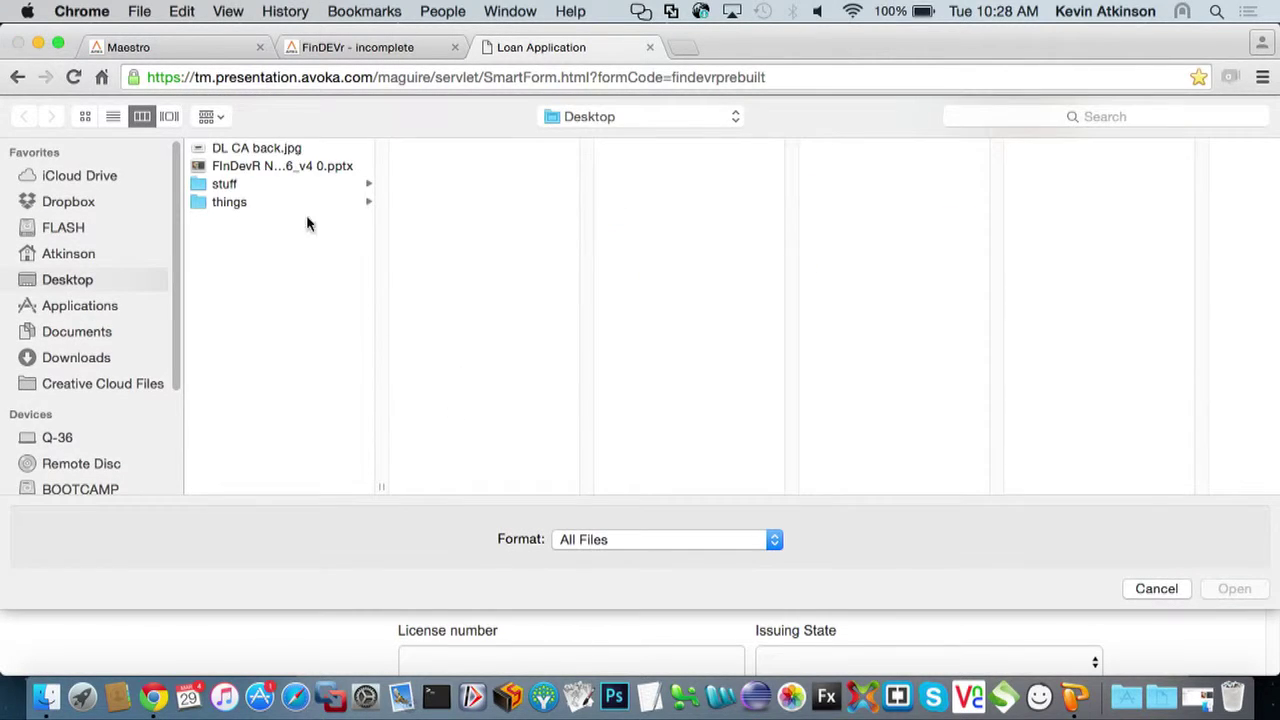
click(274, 150)
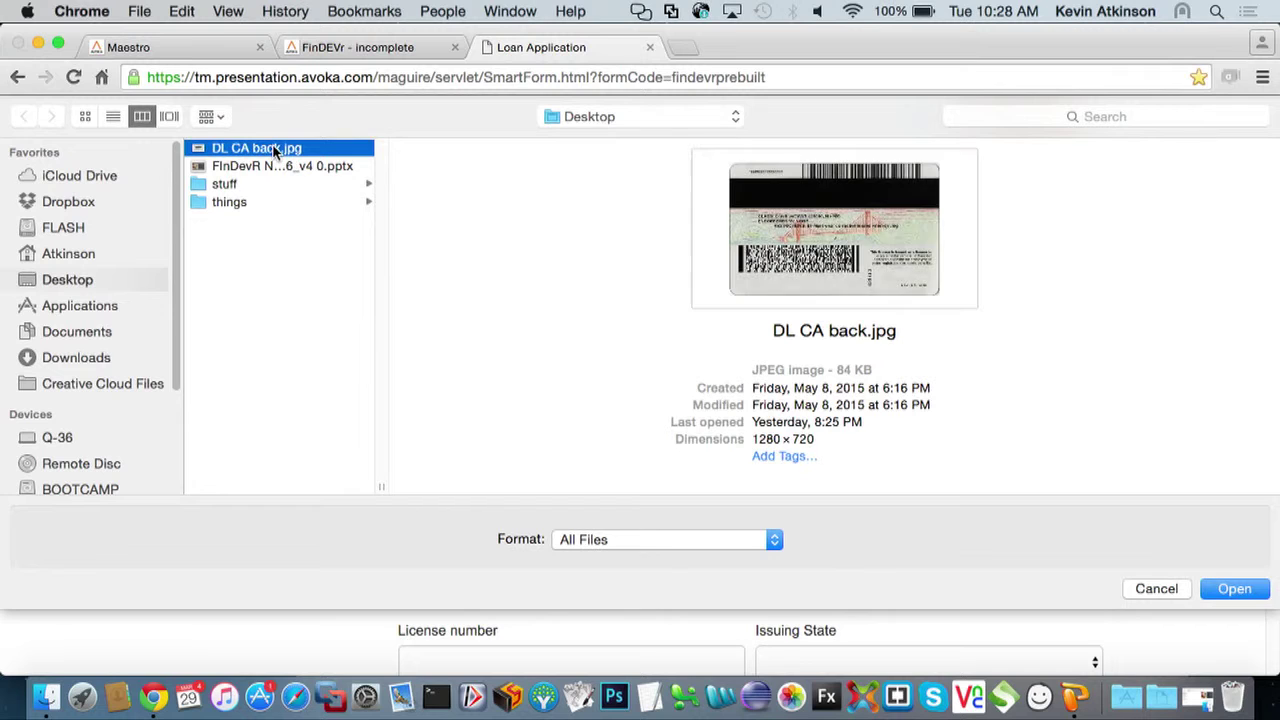
Upload DL CA back.jpg and review the auto-filled name, gender, birth date, license and address fields
click(1236, 589)
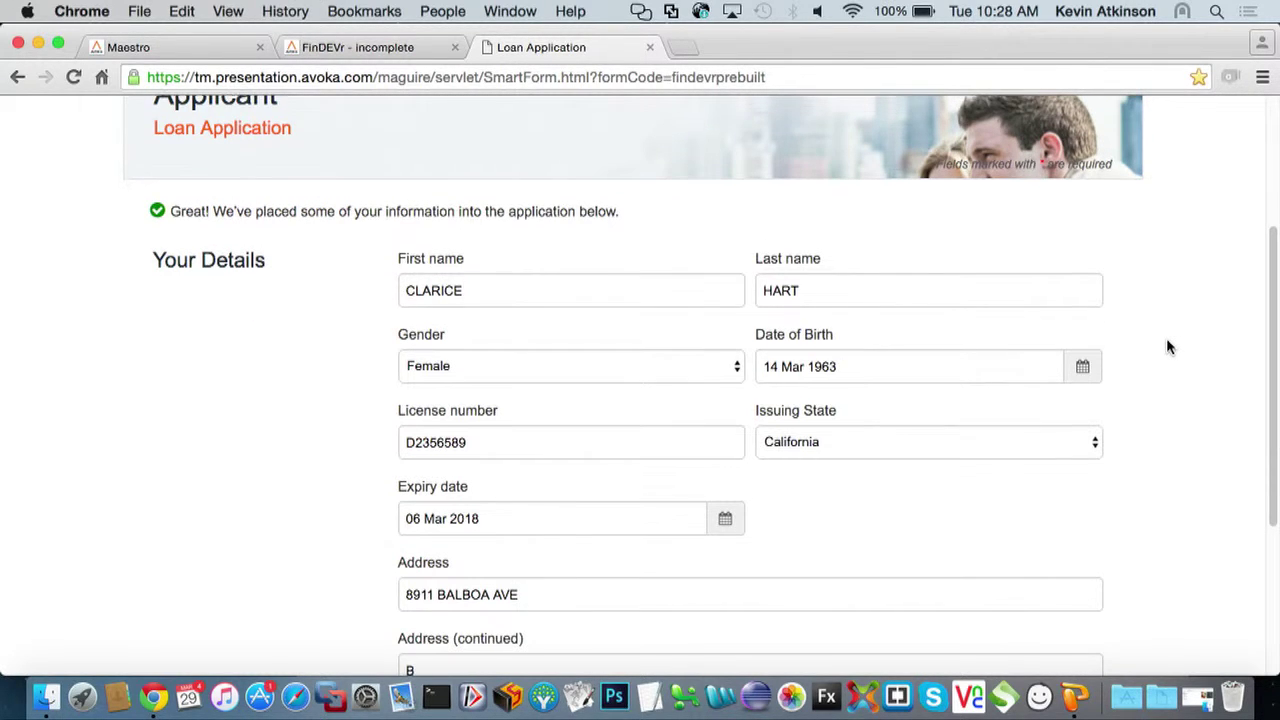
scroll(1166, 338, up, 1)
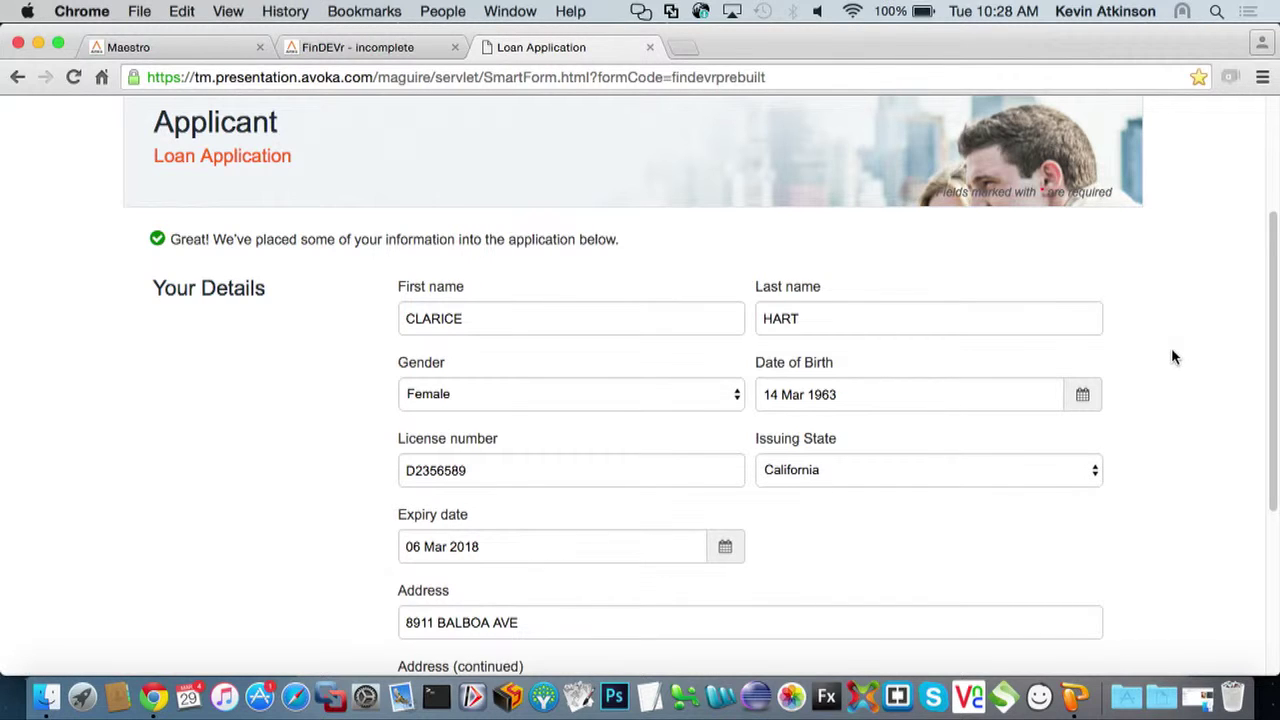
scroll(1171, 357, down, 1)
scroll(1173, 351, down, 1)
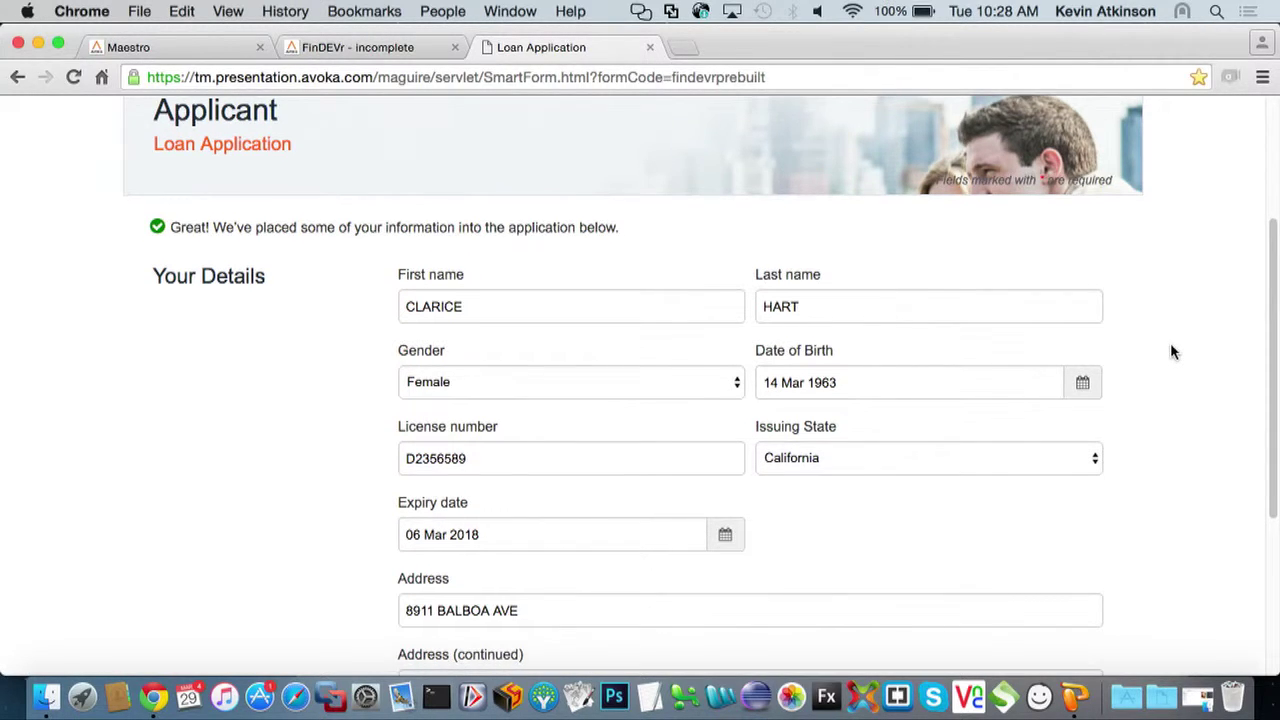
scroll(1173, 351, up, 5)
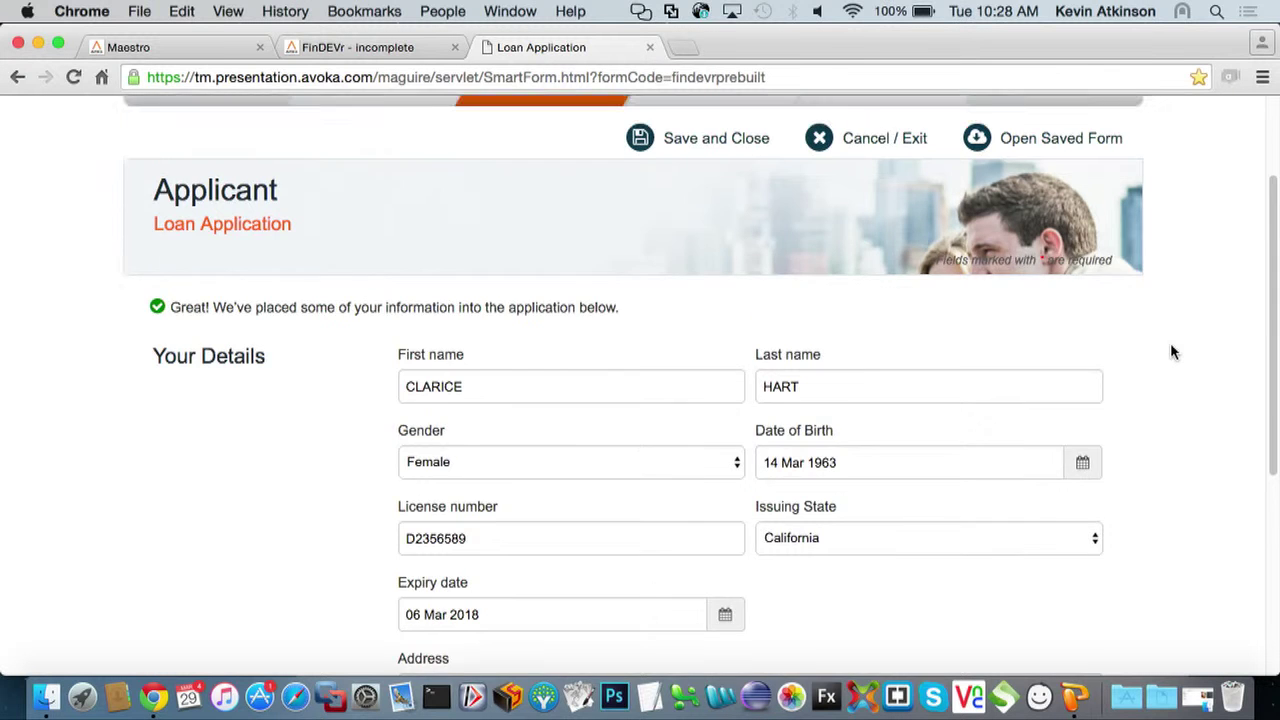
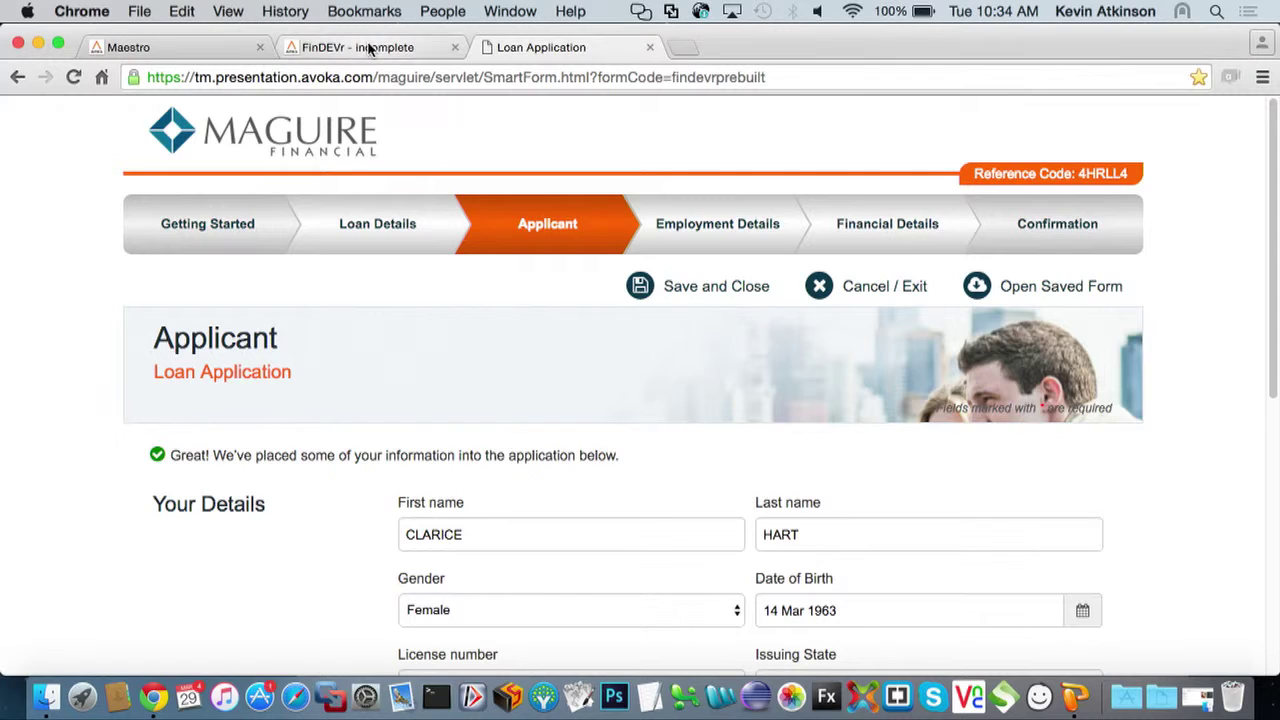
Switch back to the FinDEVr - incomplete form and browse the Add Field palette
click(369, 48)
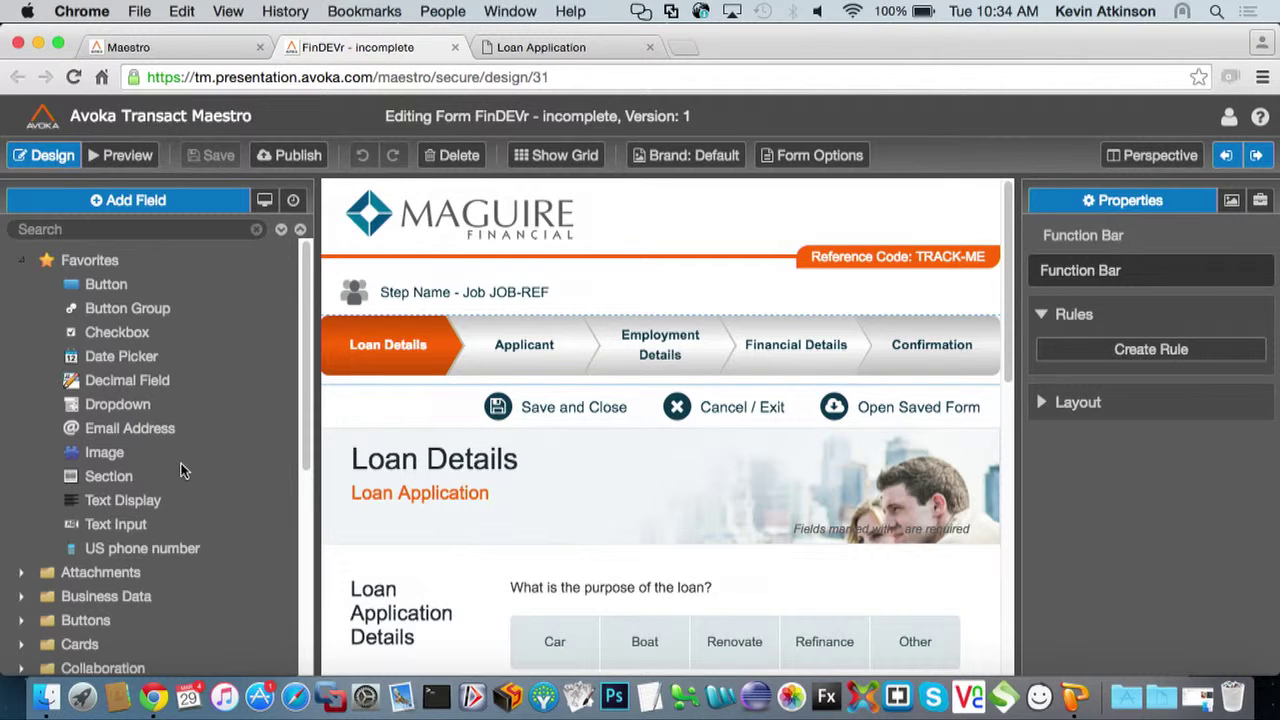
scroll(183, 470, down, 5)
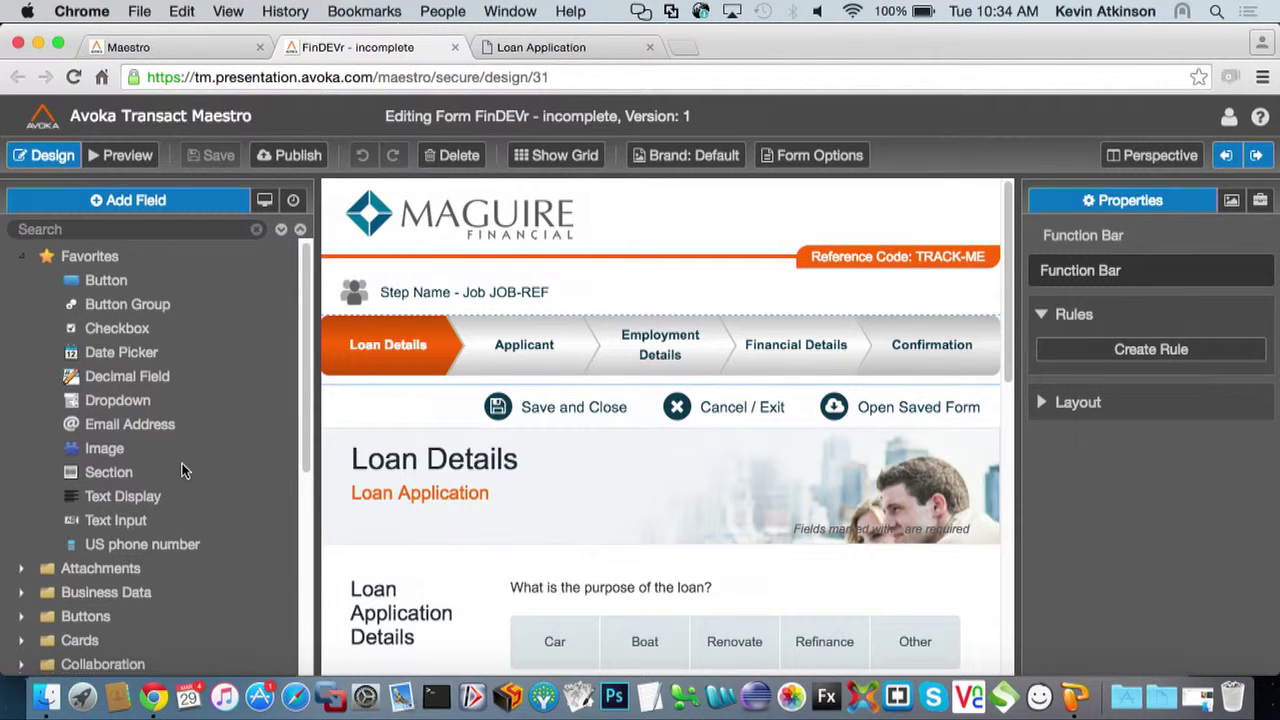
scroll(184, 471, down, 3)
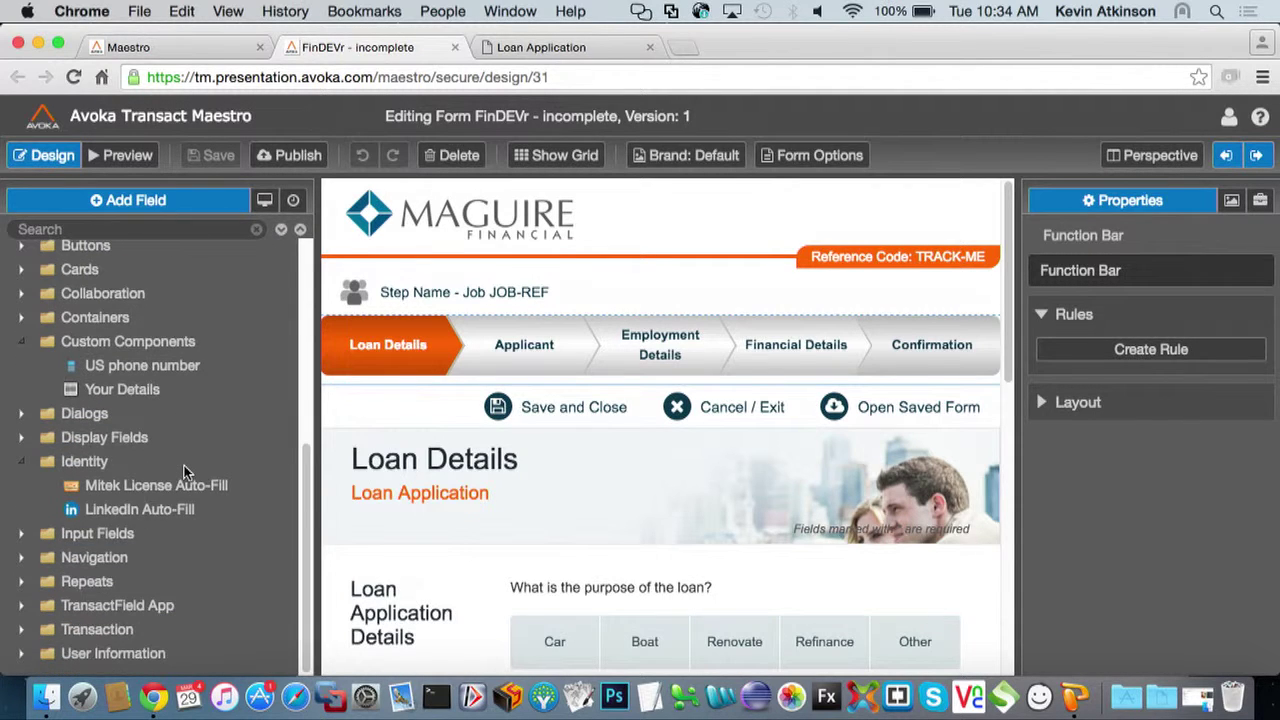
scroll(184, 465, up, 8)
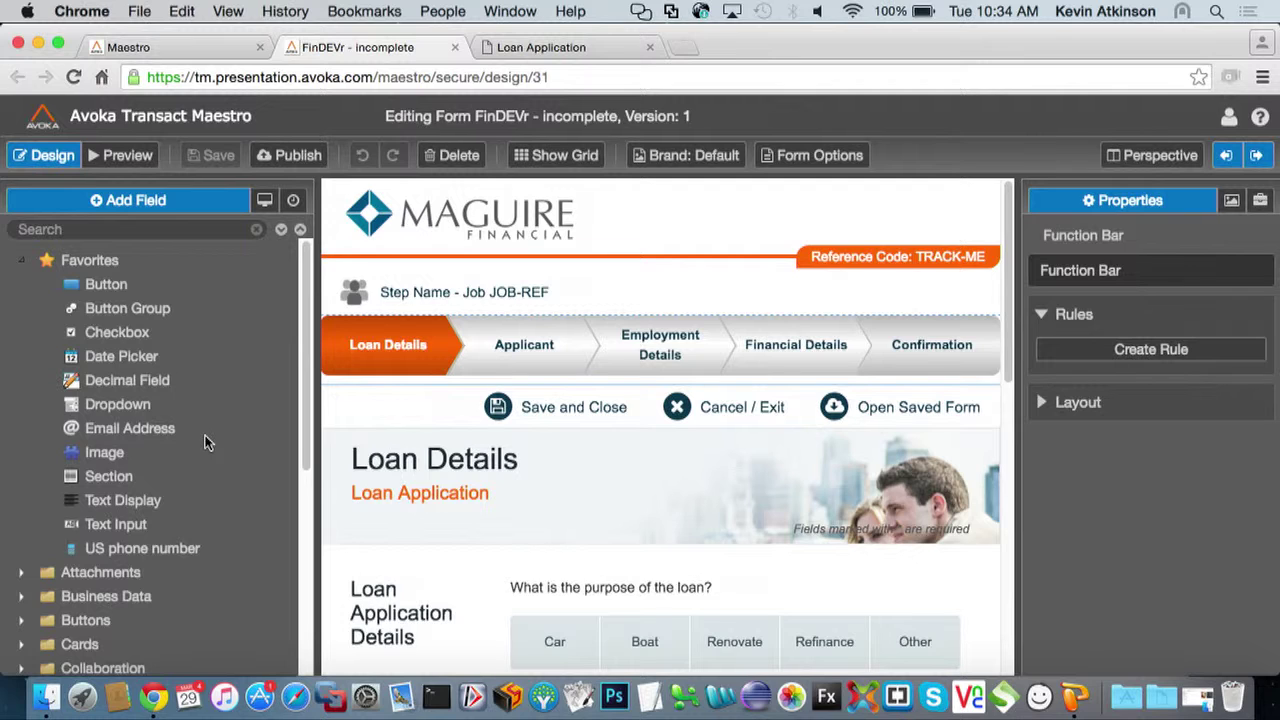
Expand Content in the Structure tree and check the Function Bar's Styles, Data and Properties tabs
click(264, 202)
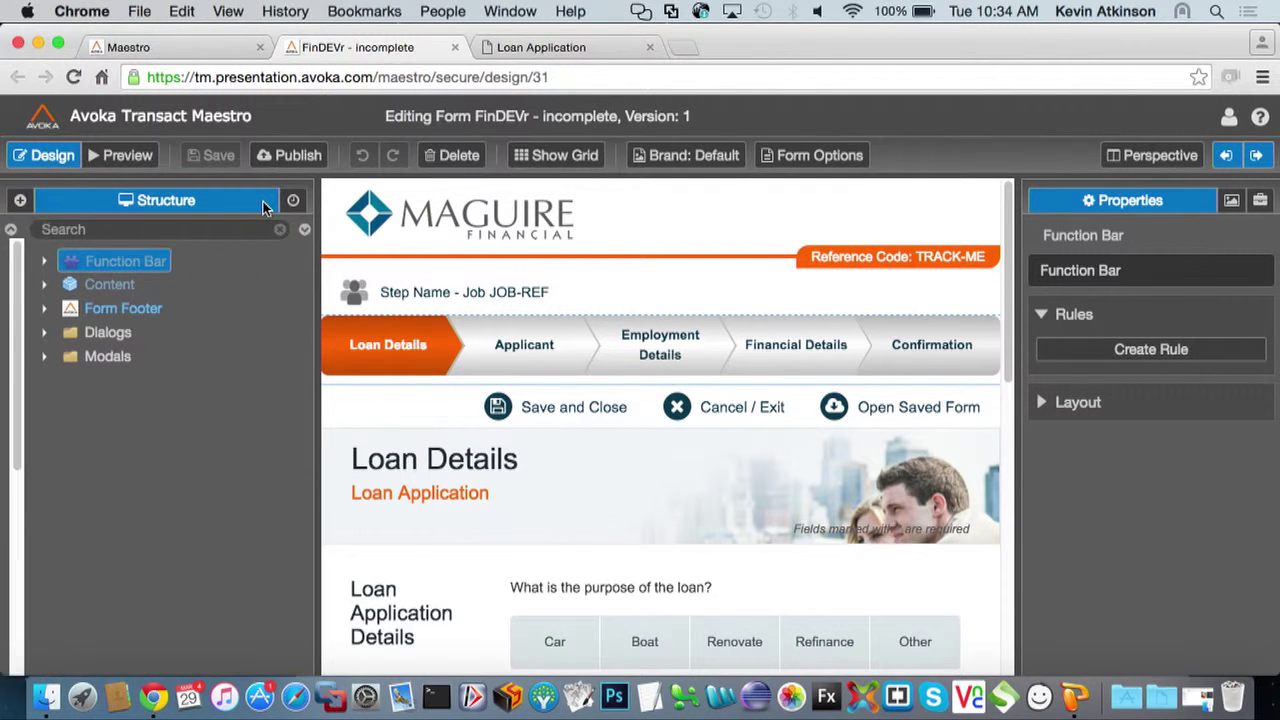
click(22, 286)
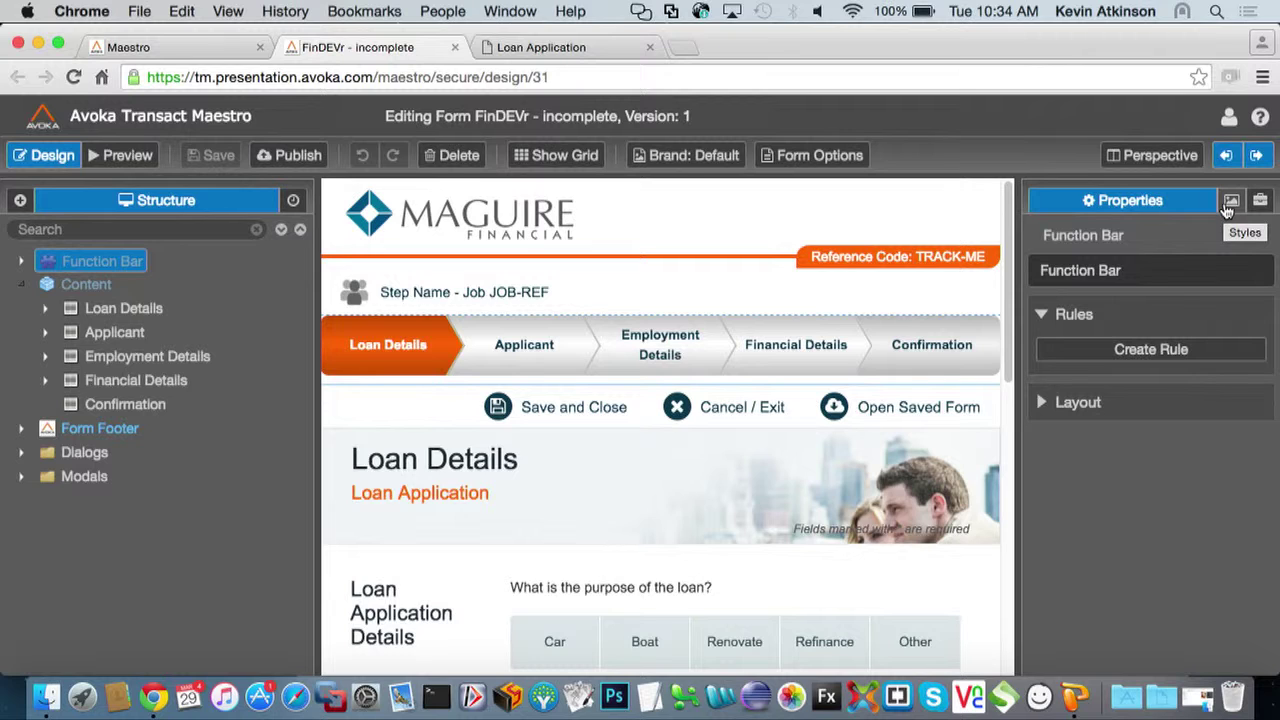
click(1230, 202)
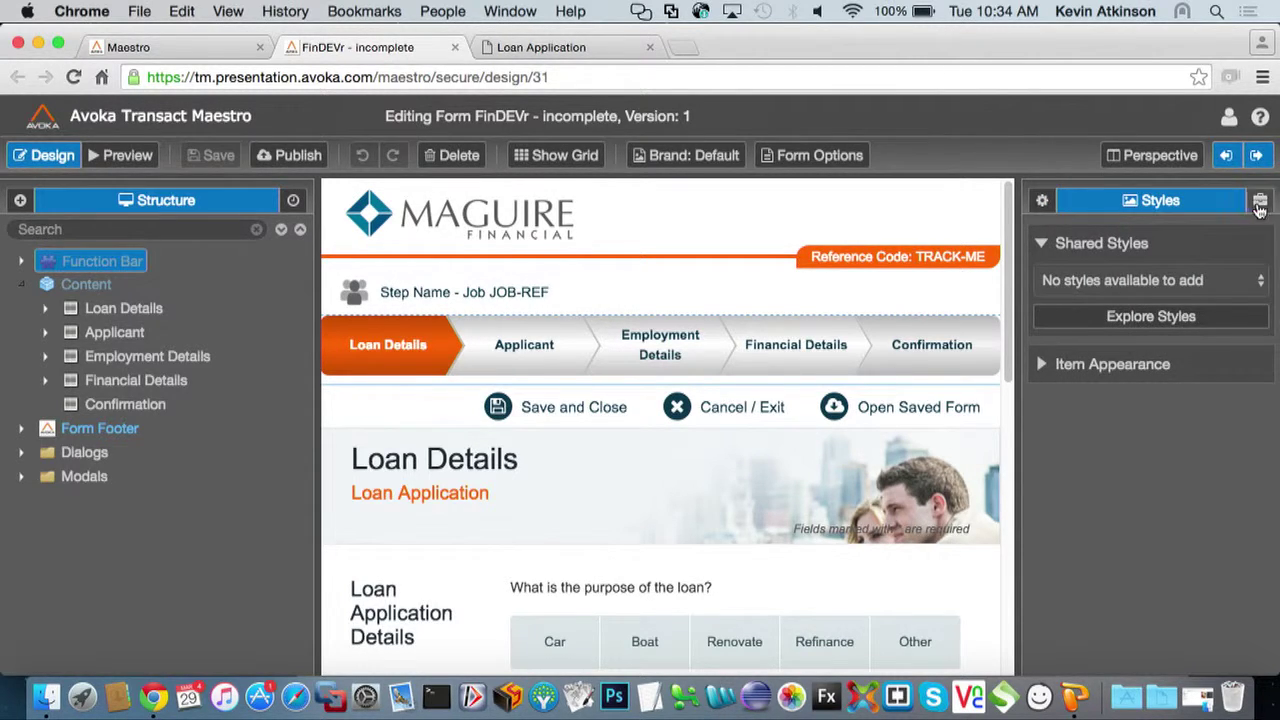
click(1260, 205)
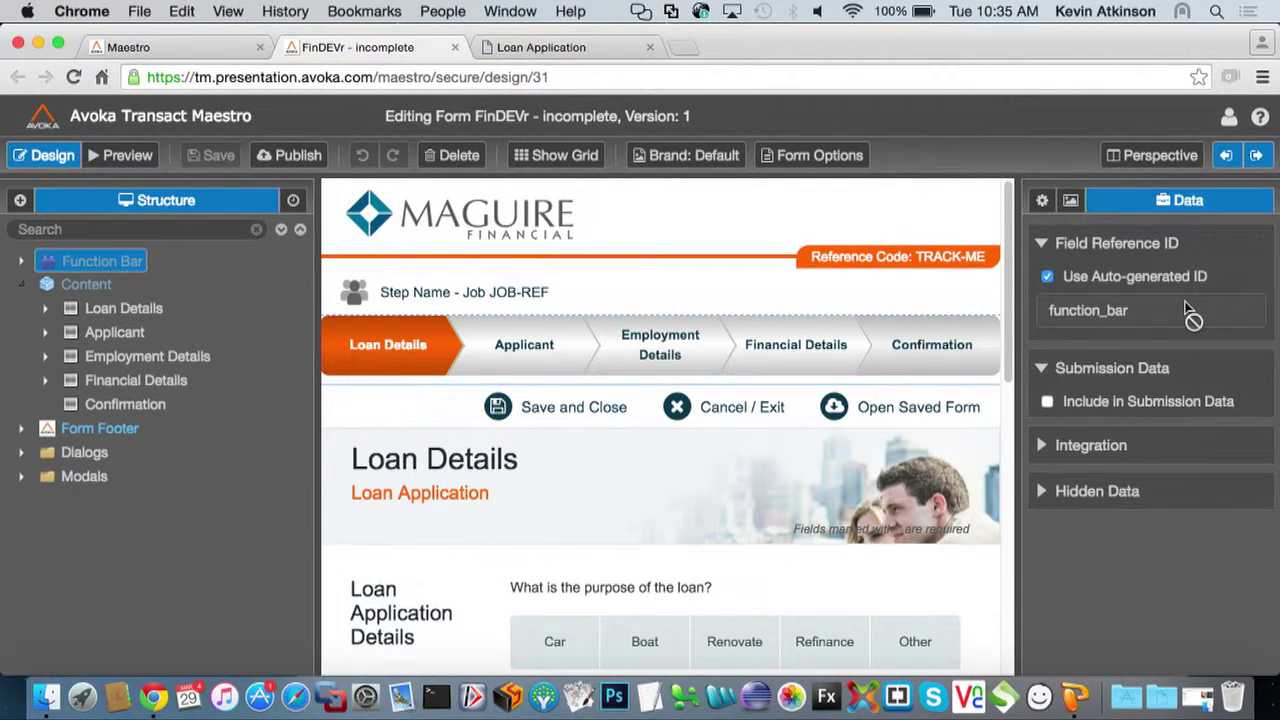
click(1040, 204)
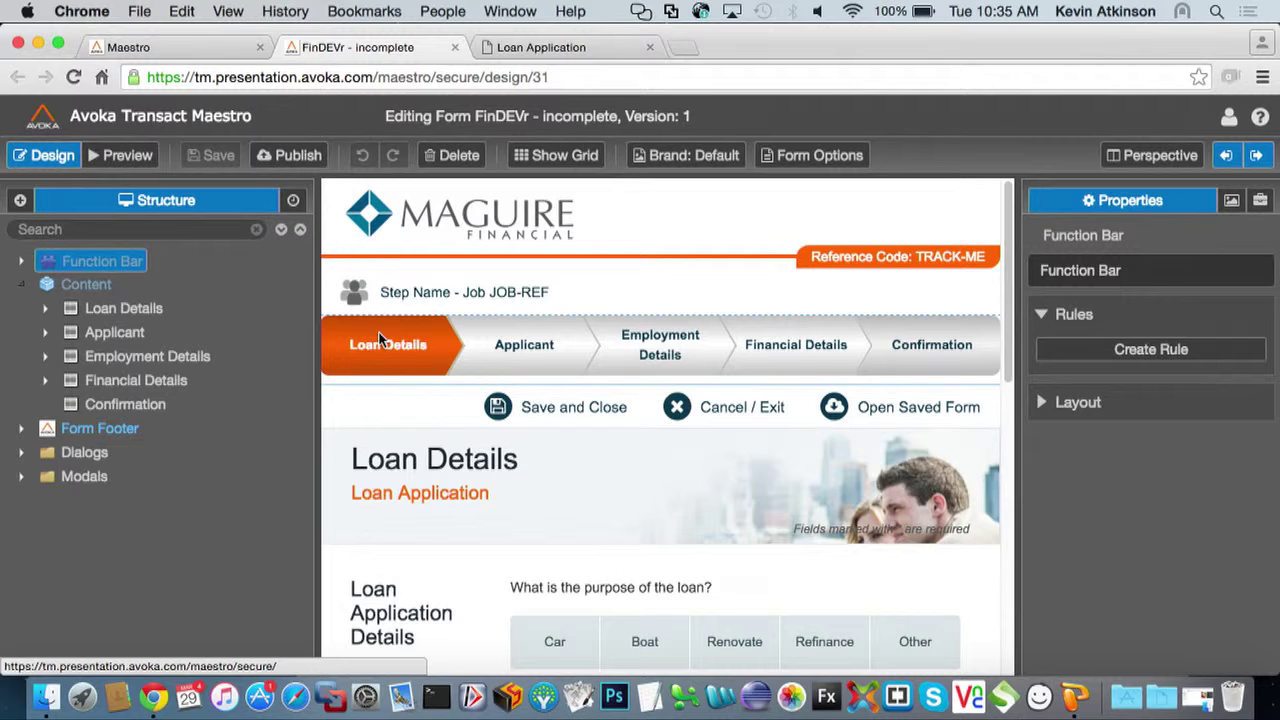
View the Applicant and Employment Details pages, then select the Content container in Structure
click(555, 338)
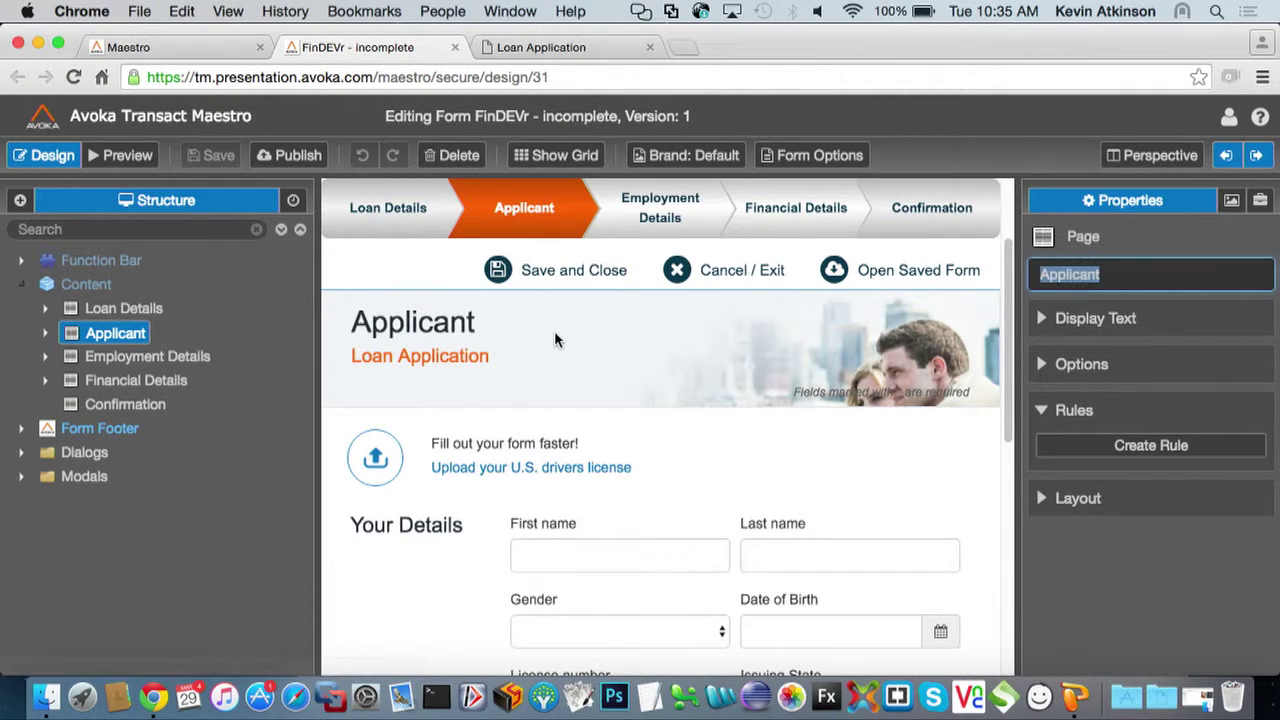
click(651, 220)
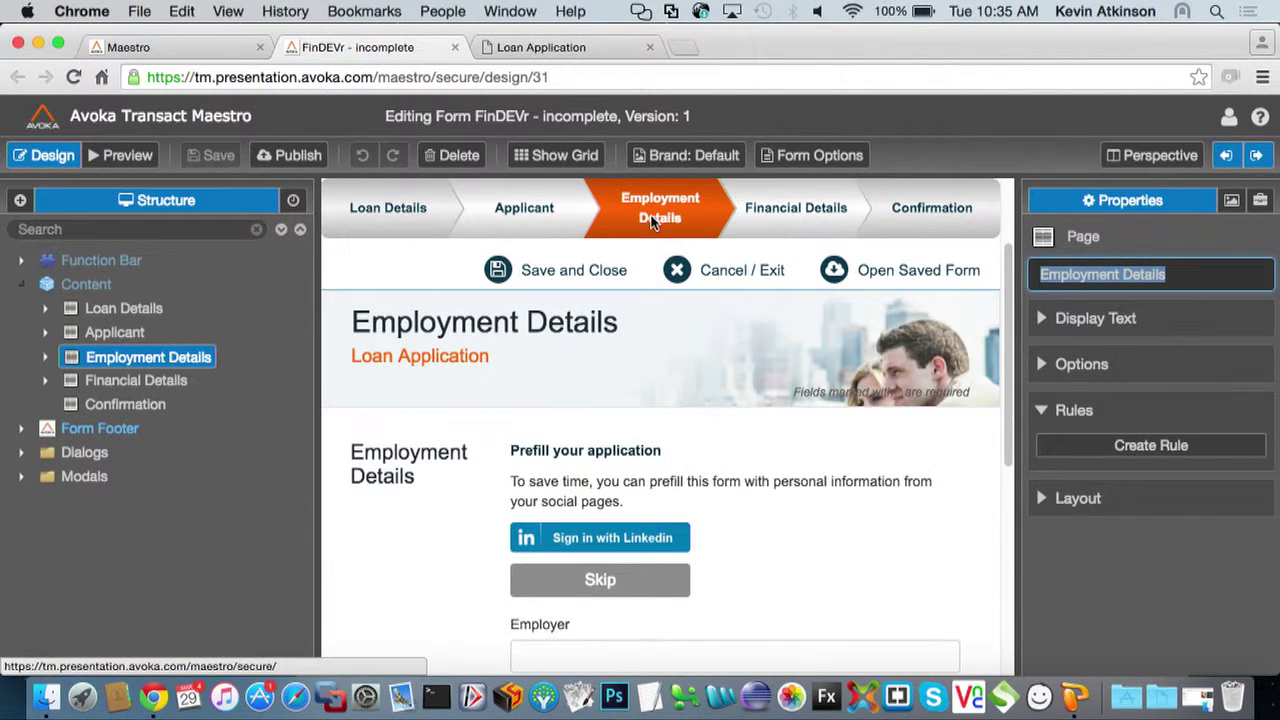
scroll(629, 258, up, 2)
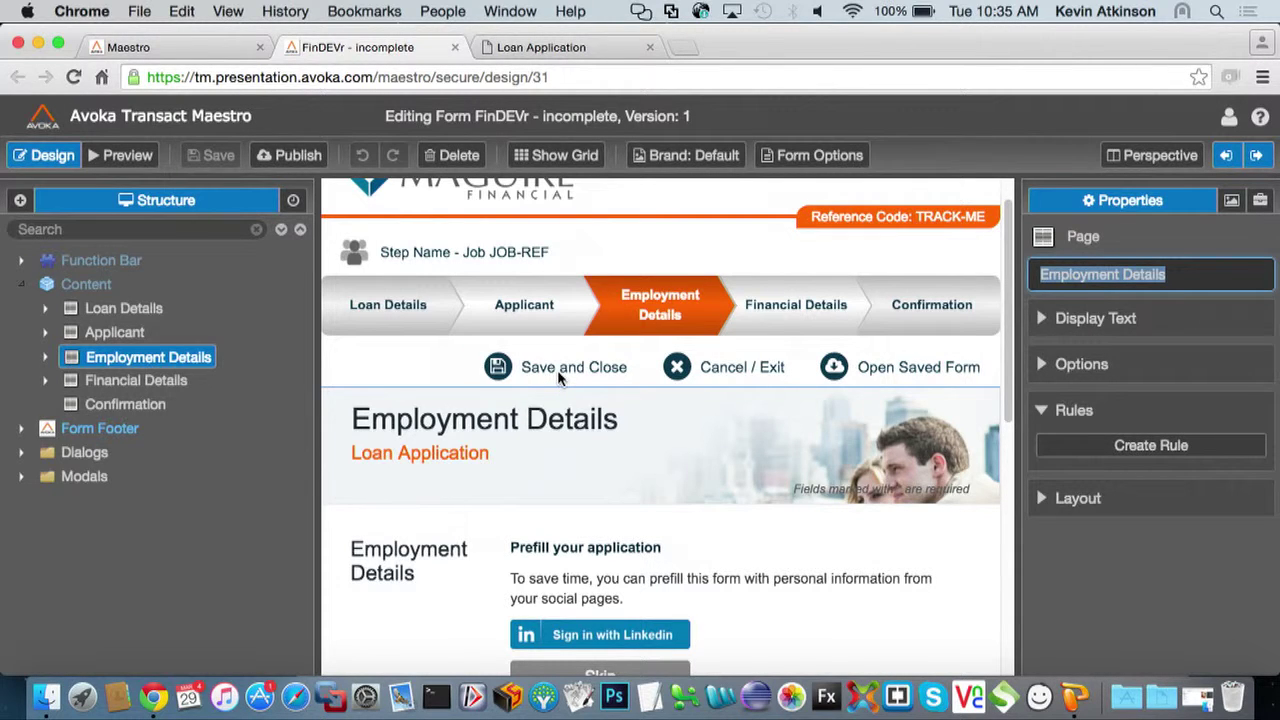
click(82, 288)
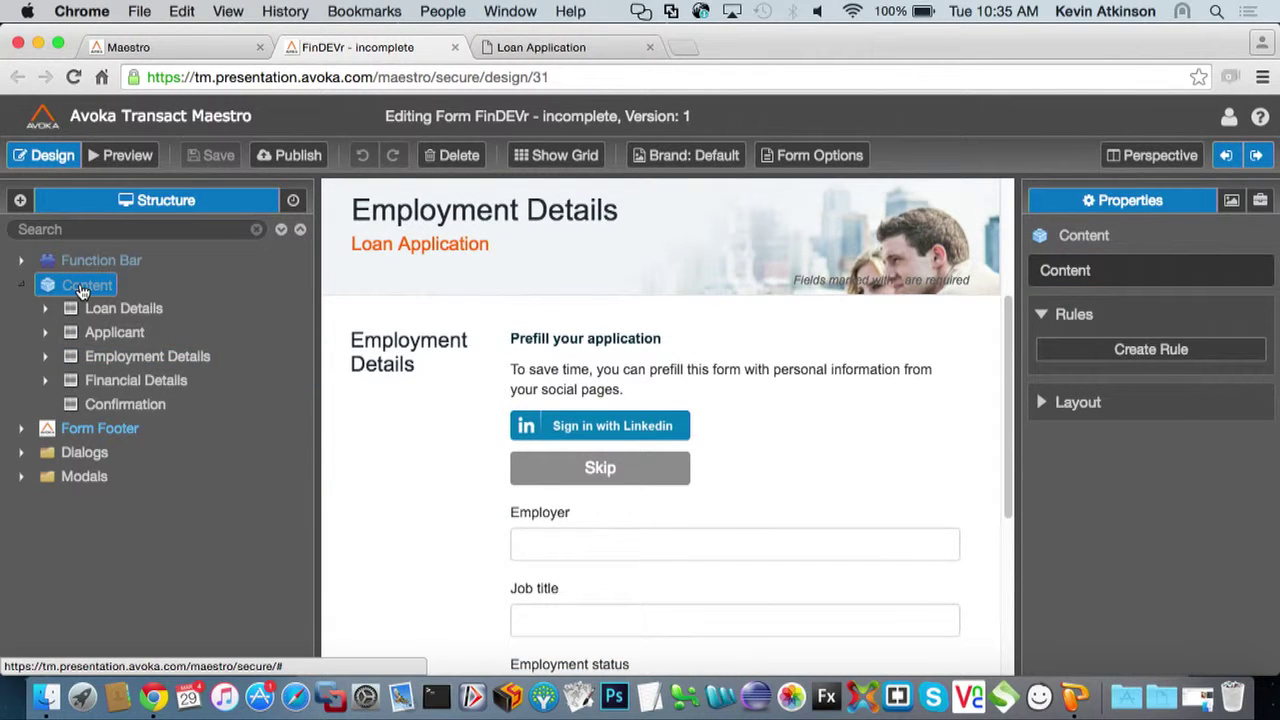
Add a page named 'Getting Started' under Content and drag it above Loan Details
right_click(82, 291)
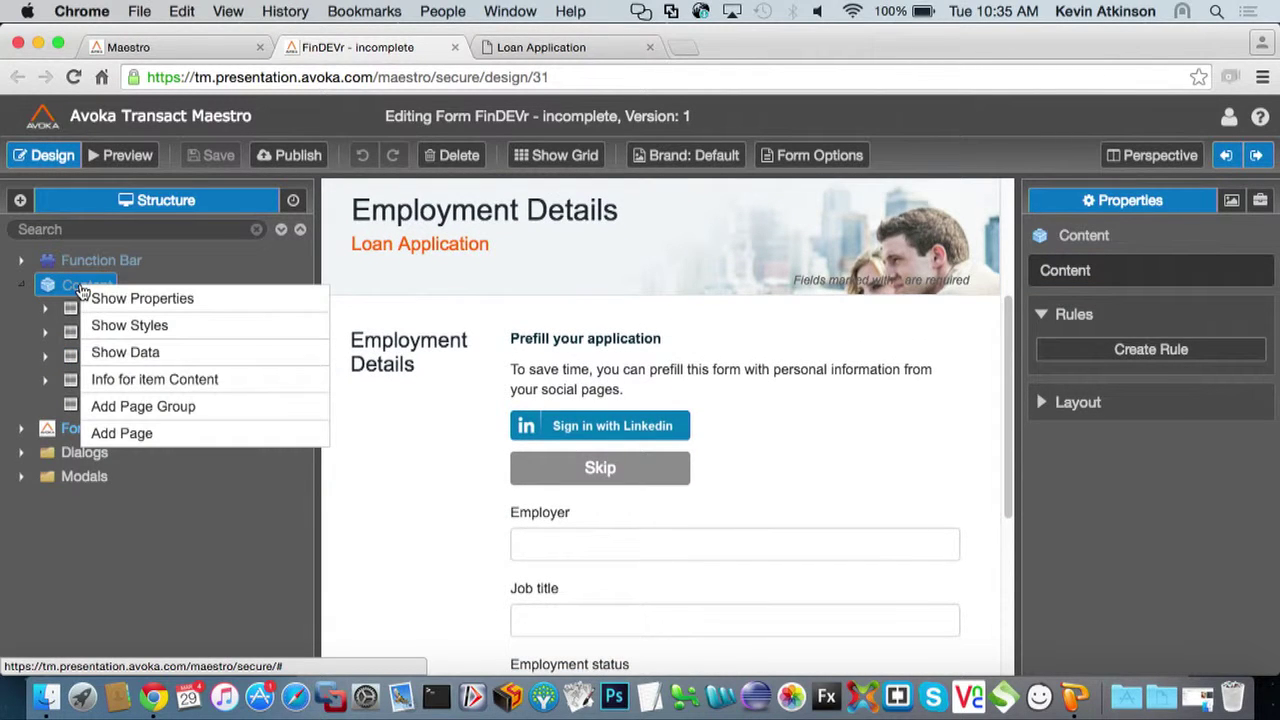
click(134, 435)
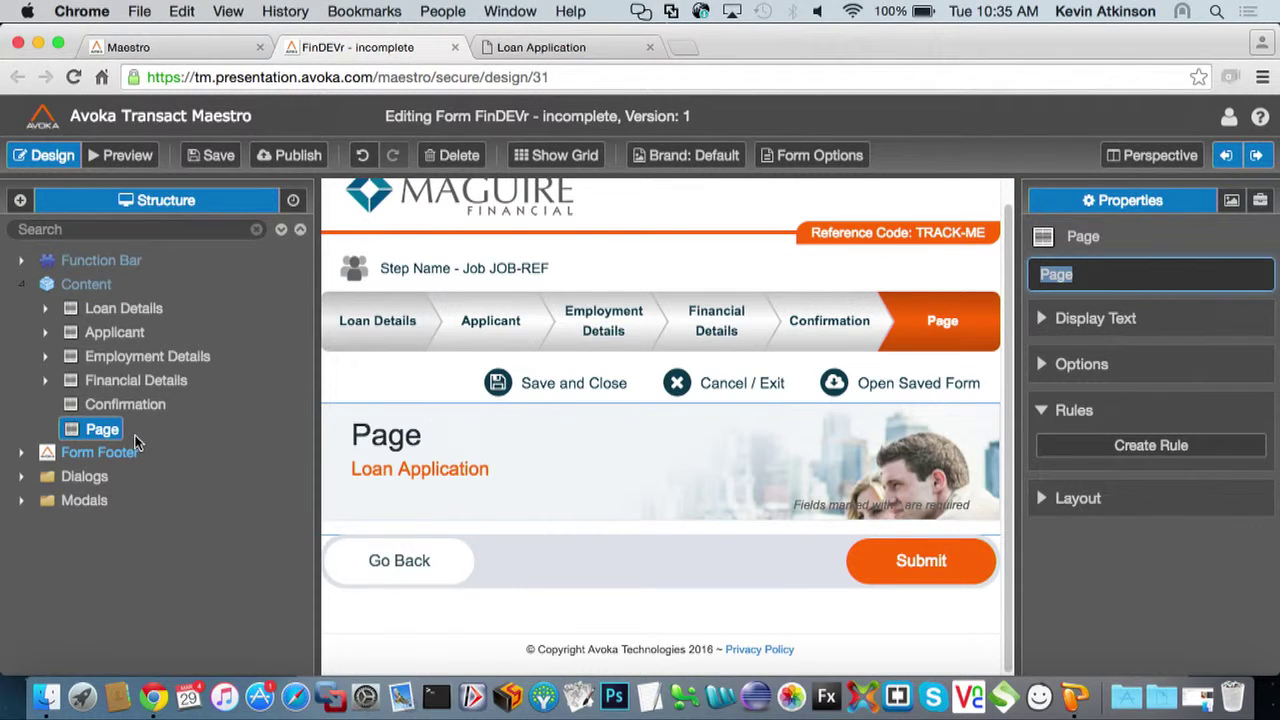
text(Getting )
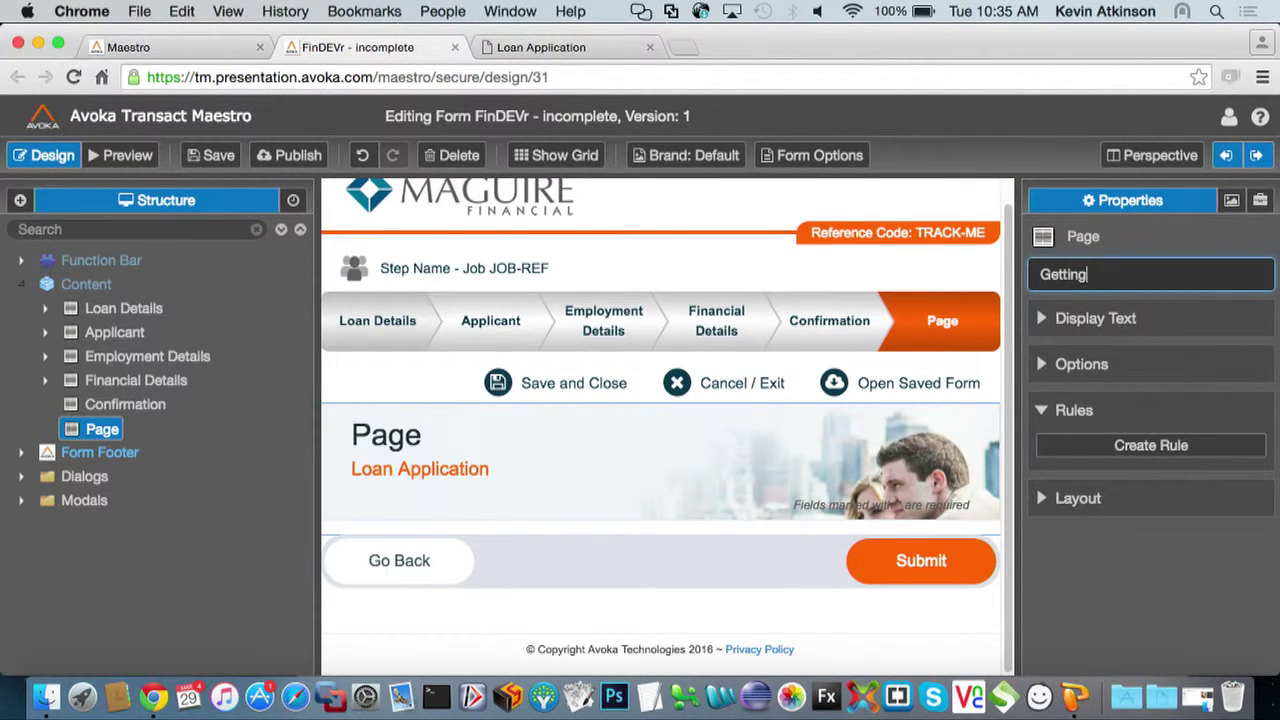
text(Started)
key(Return)
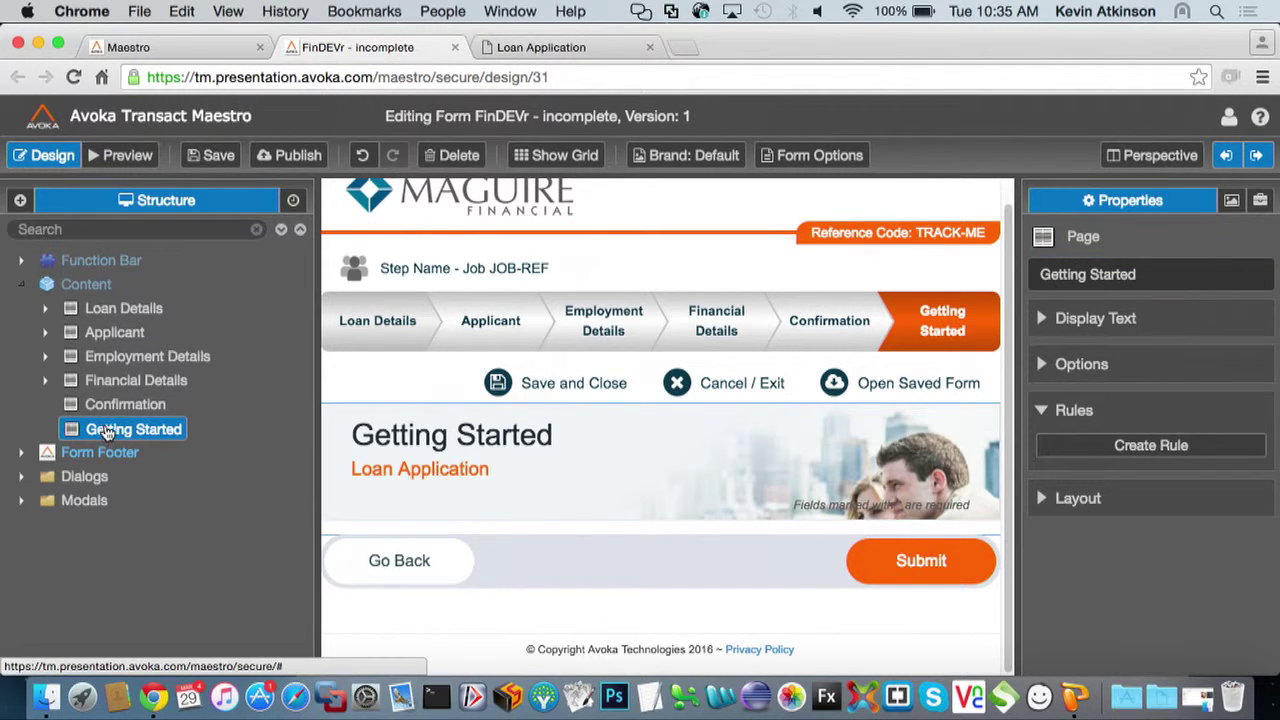
drag(104, 430, 105, 309)
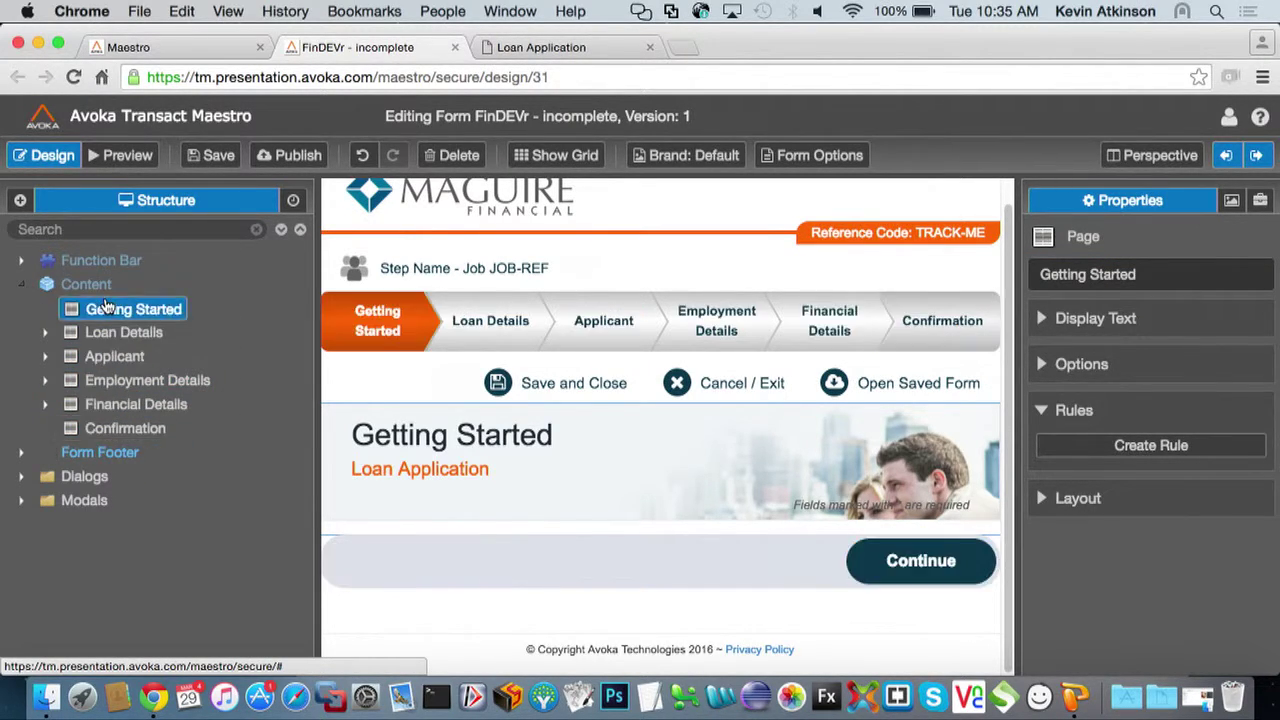
click(19, 203)
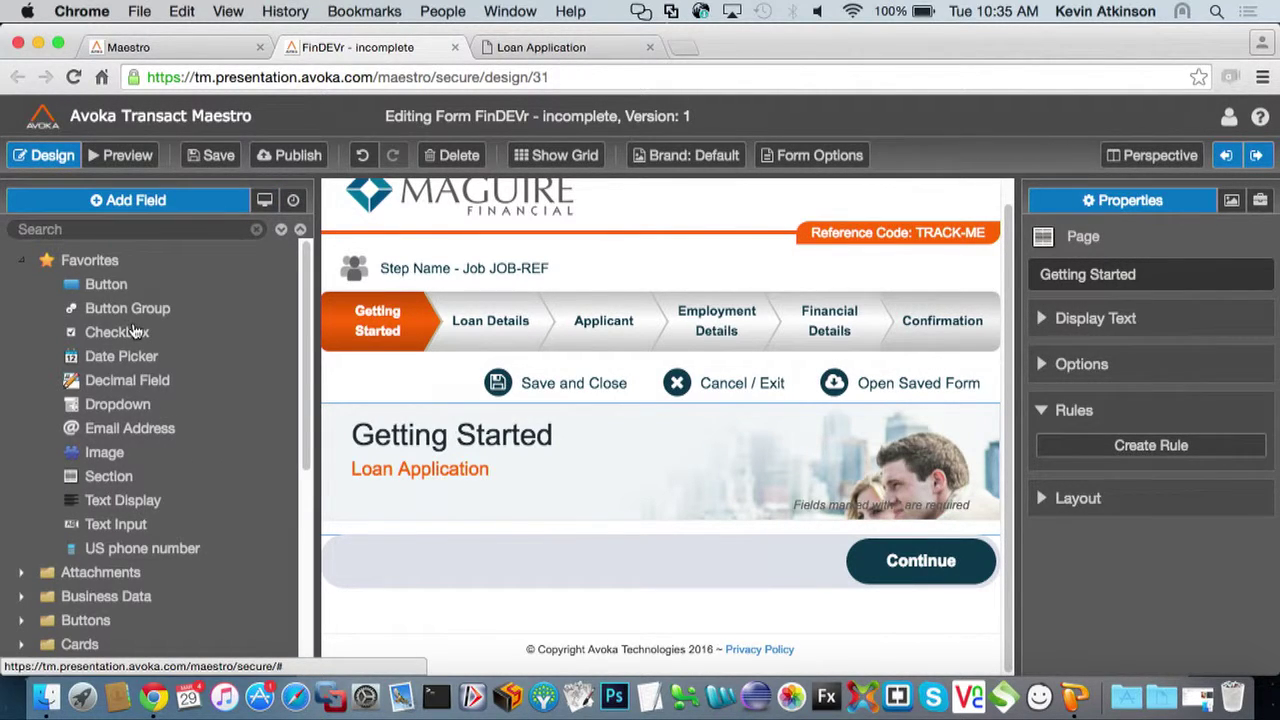
Add a section named 'About You' to the Getting Started page
click(110, 477)
text(About You)
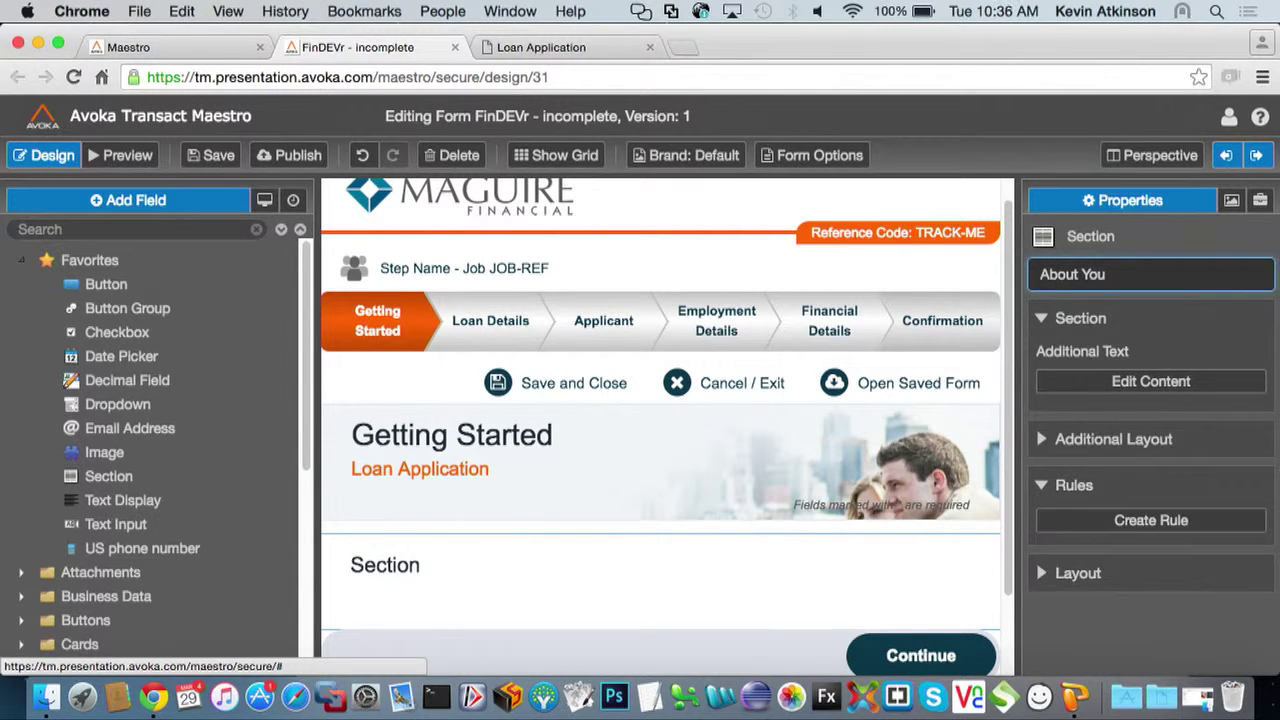
key(Return)
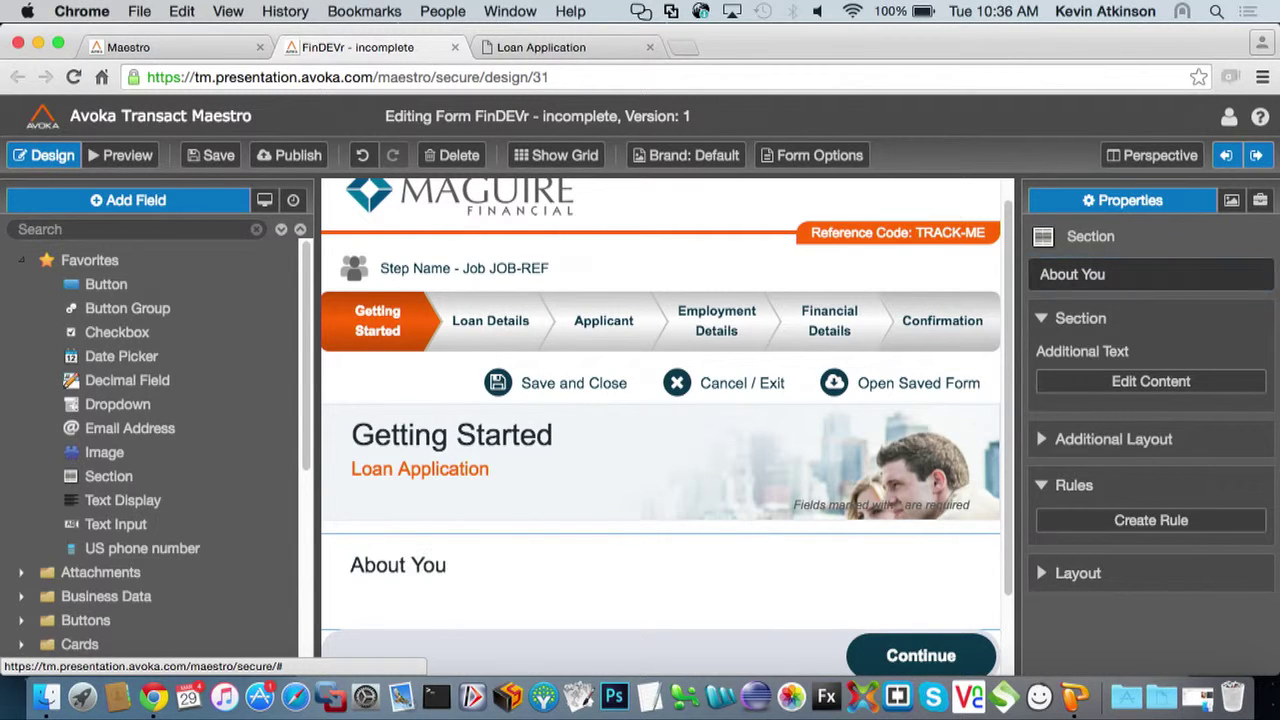
Add Email Address and US phone number fields to the About You section
double_click(118, 432)
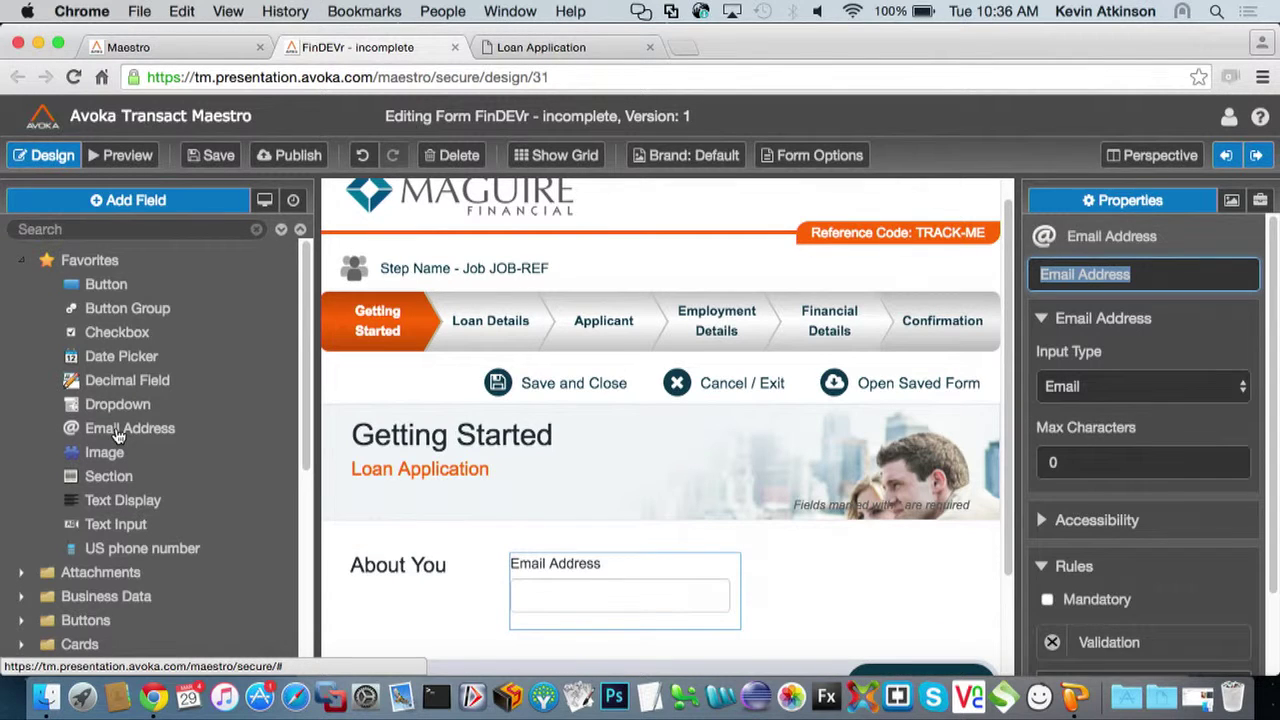
double_click(118, 552)
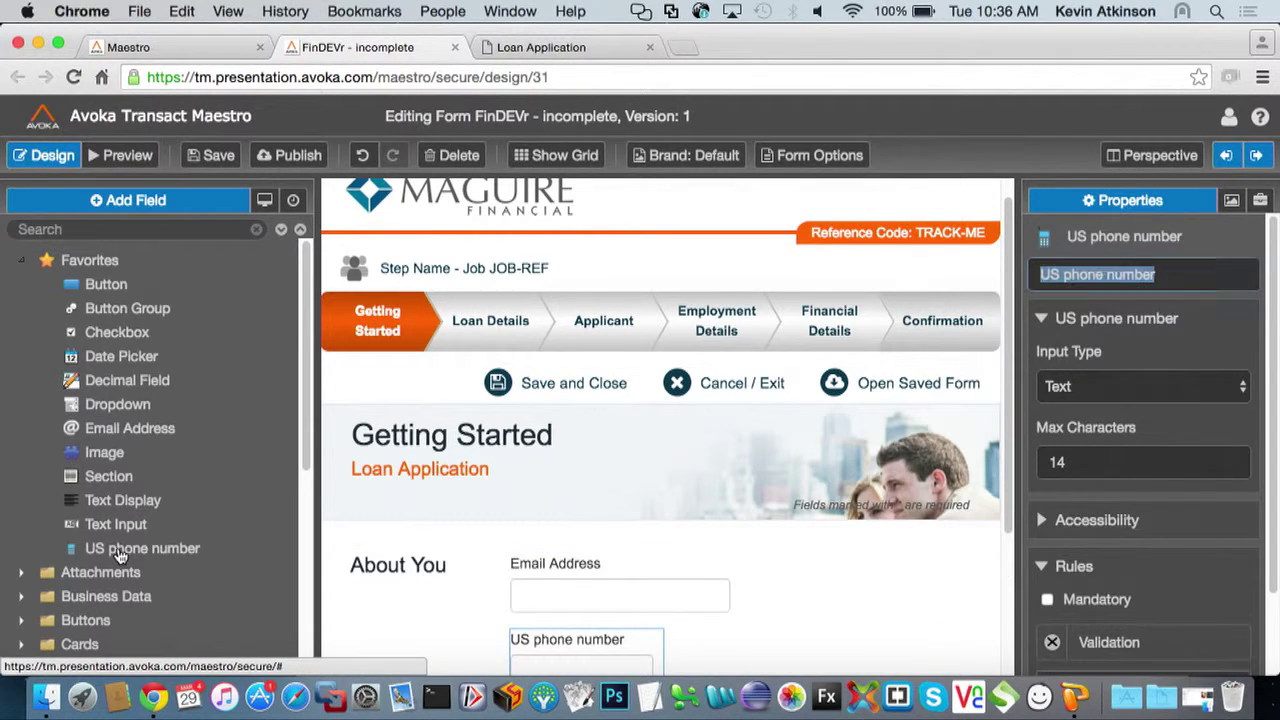
scroll(133, 545, down, 1)
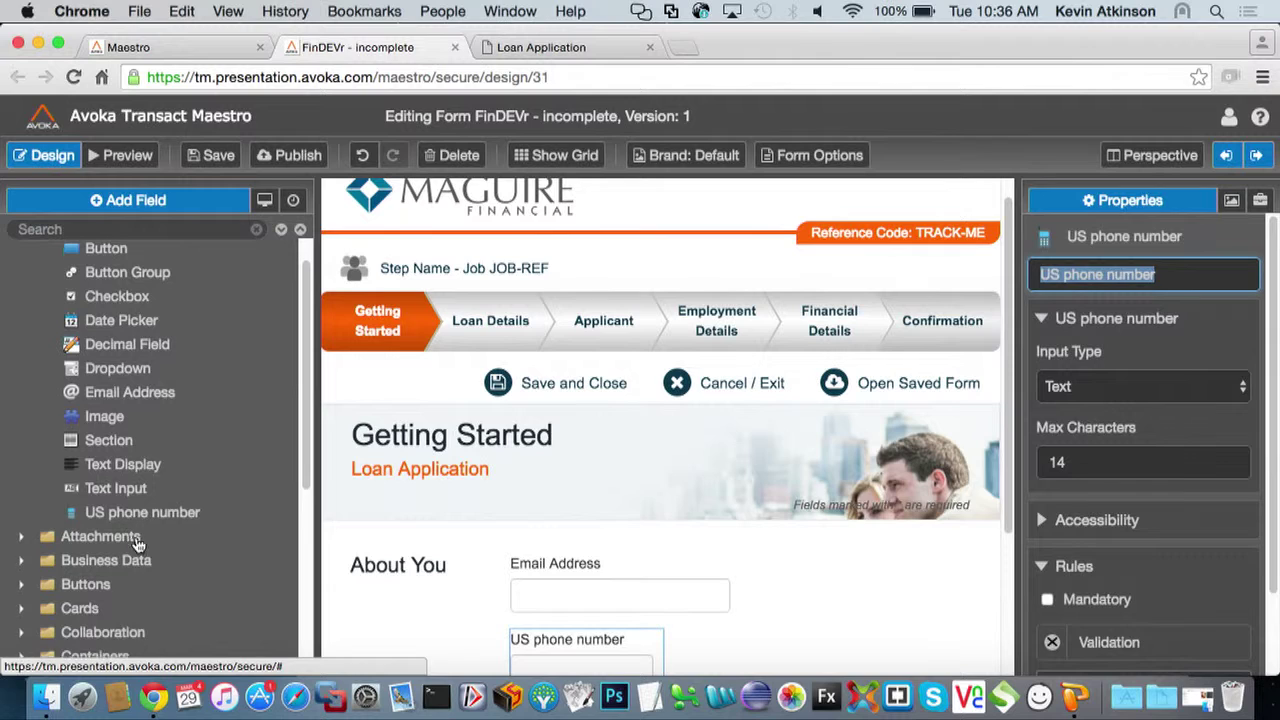
click(429, 582)
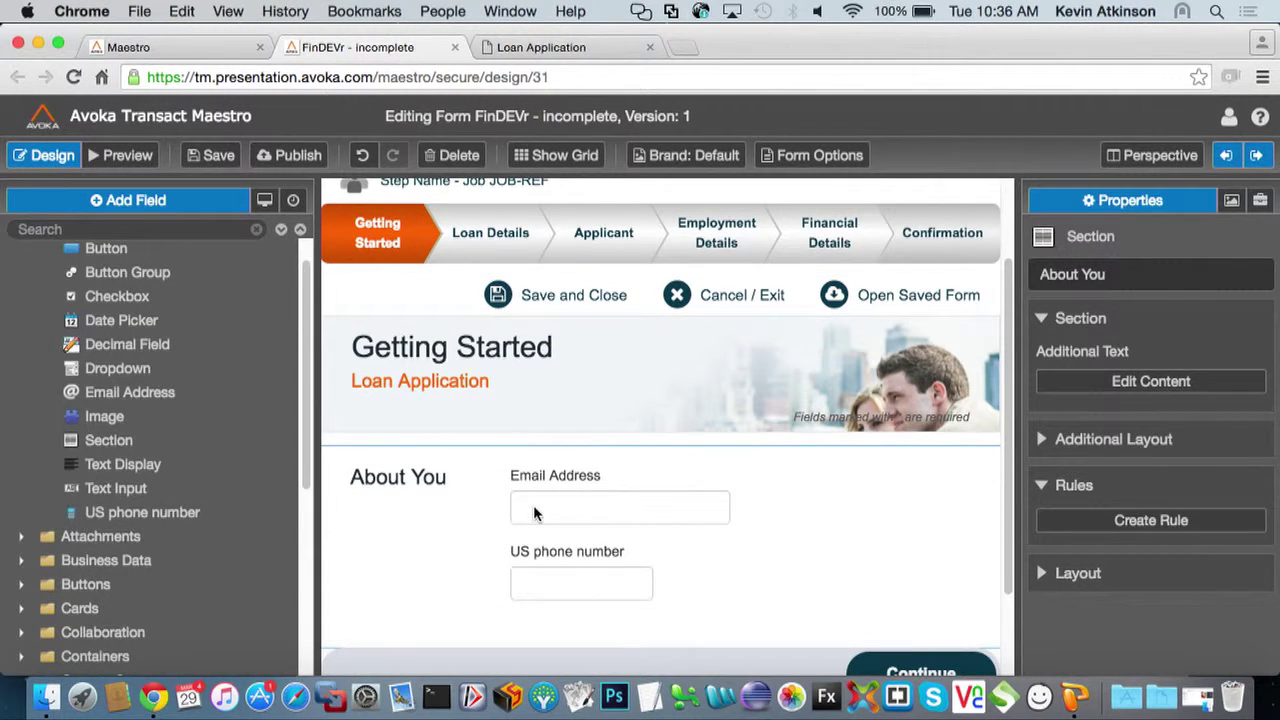
click(534, 513)
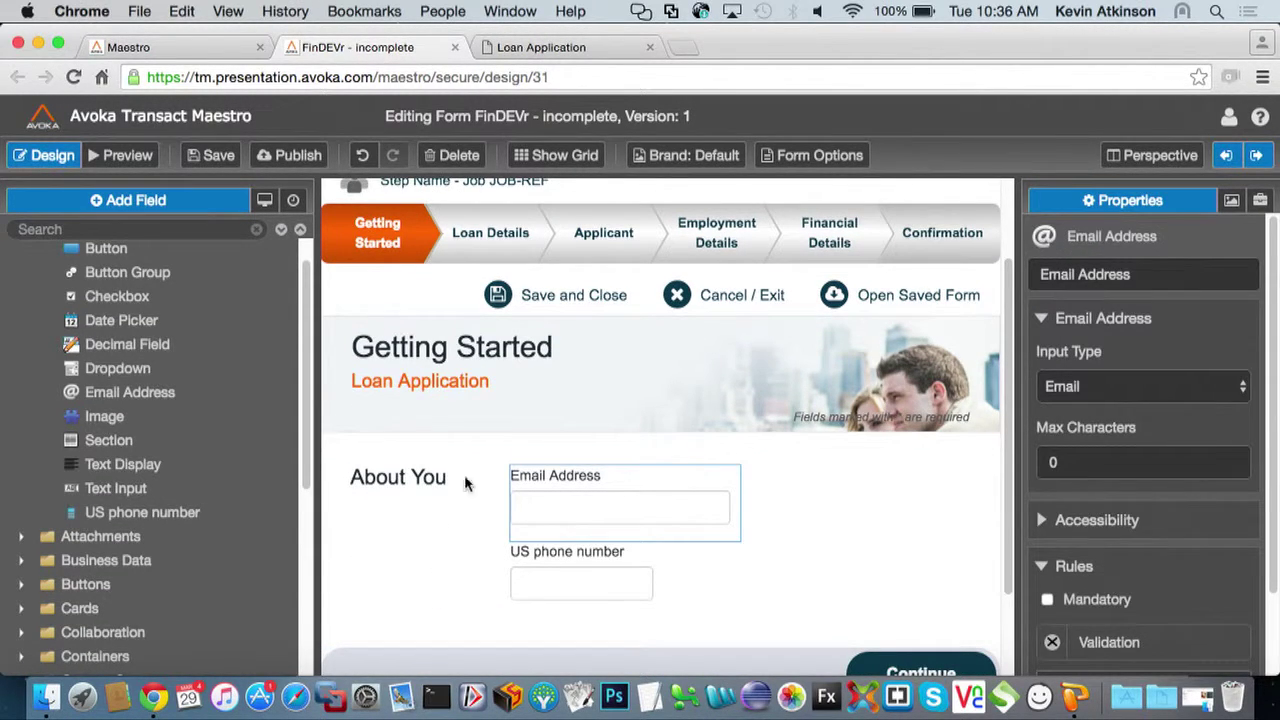
Add a button group labelled 'Co-applicant?' using the Yes No selections
click(107, 277)
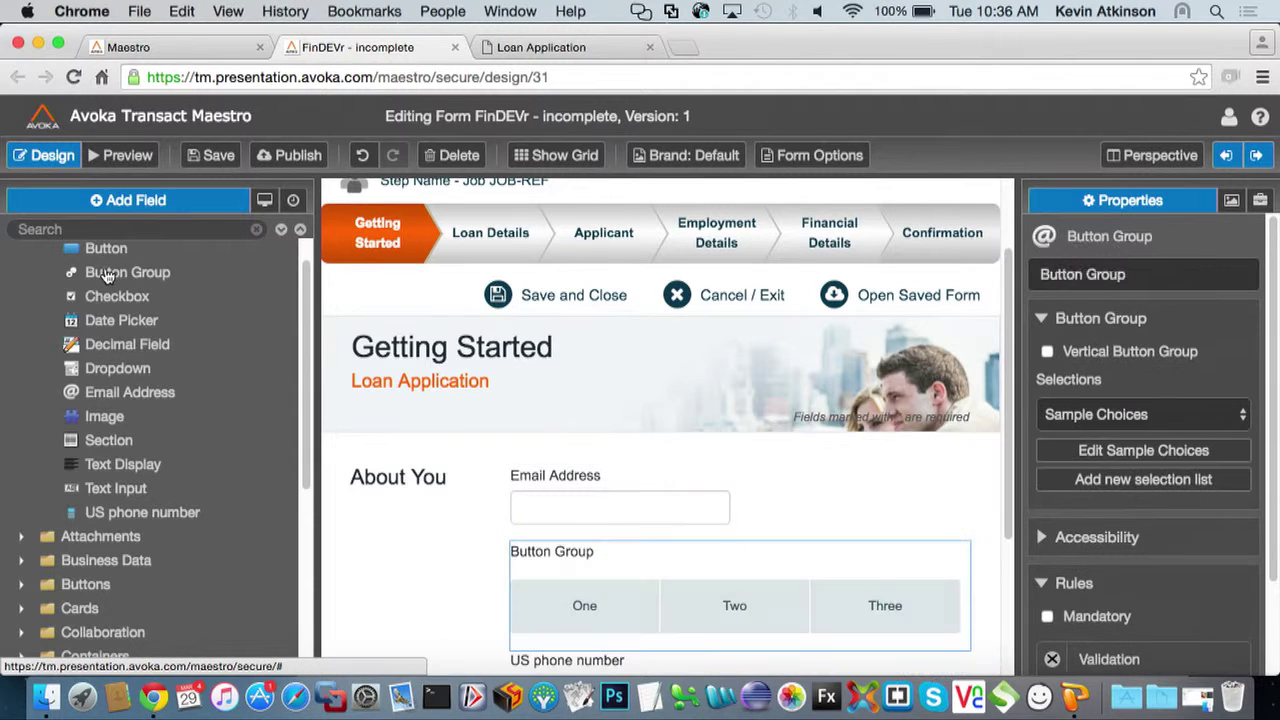
text(Co)
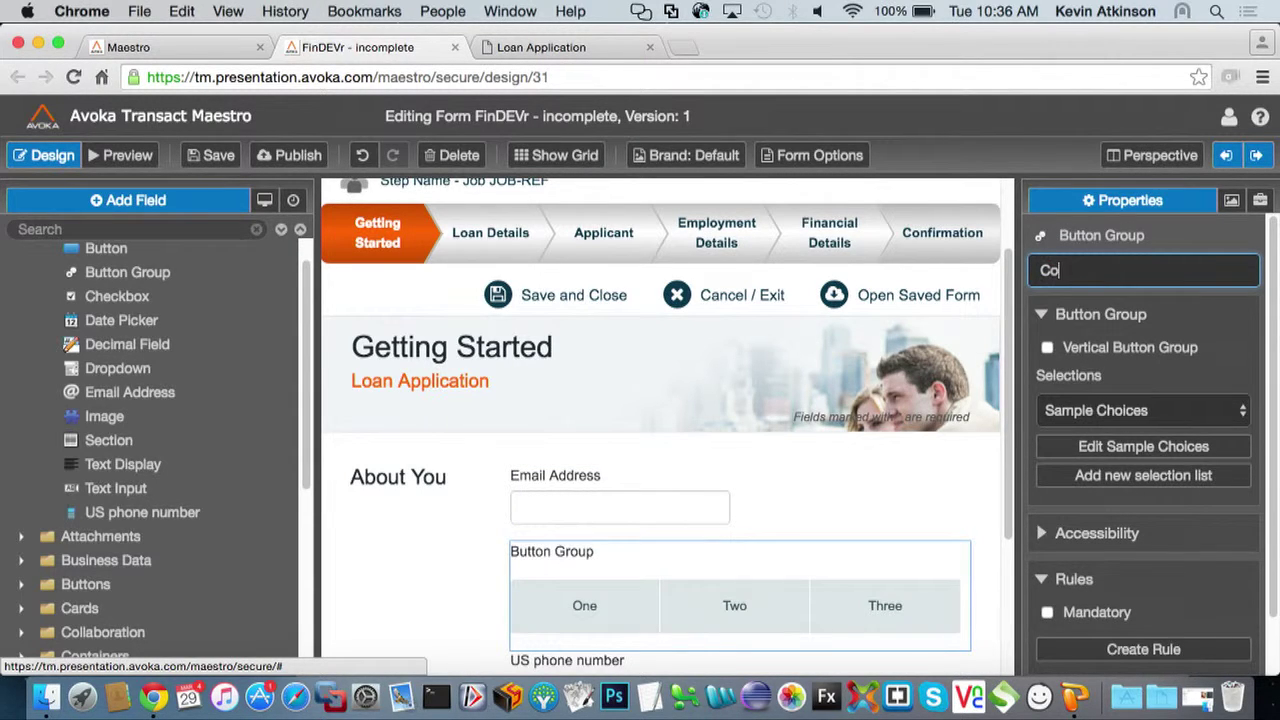
text(pplicant?)
key(Tab)
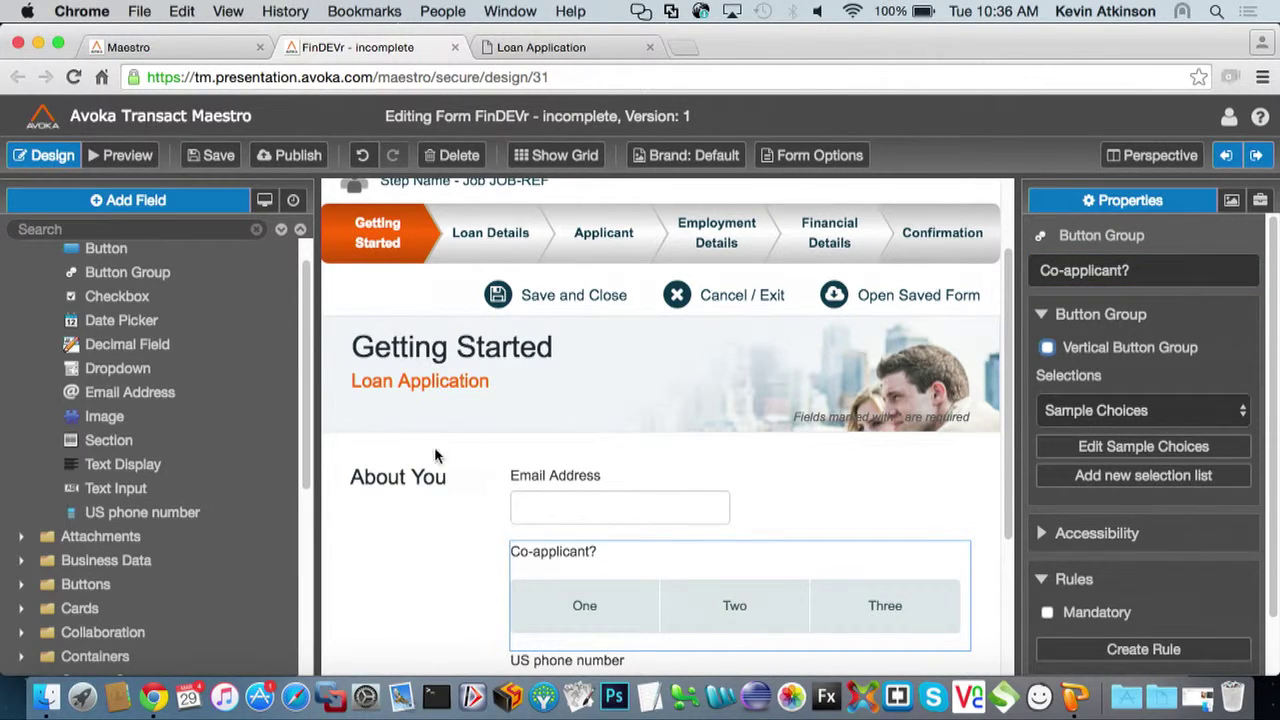
click(1182, 418)
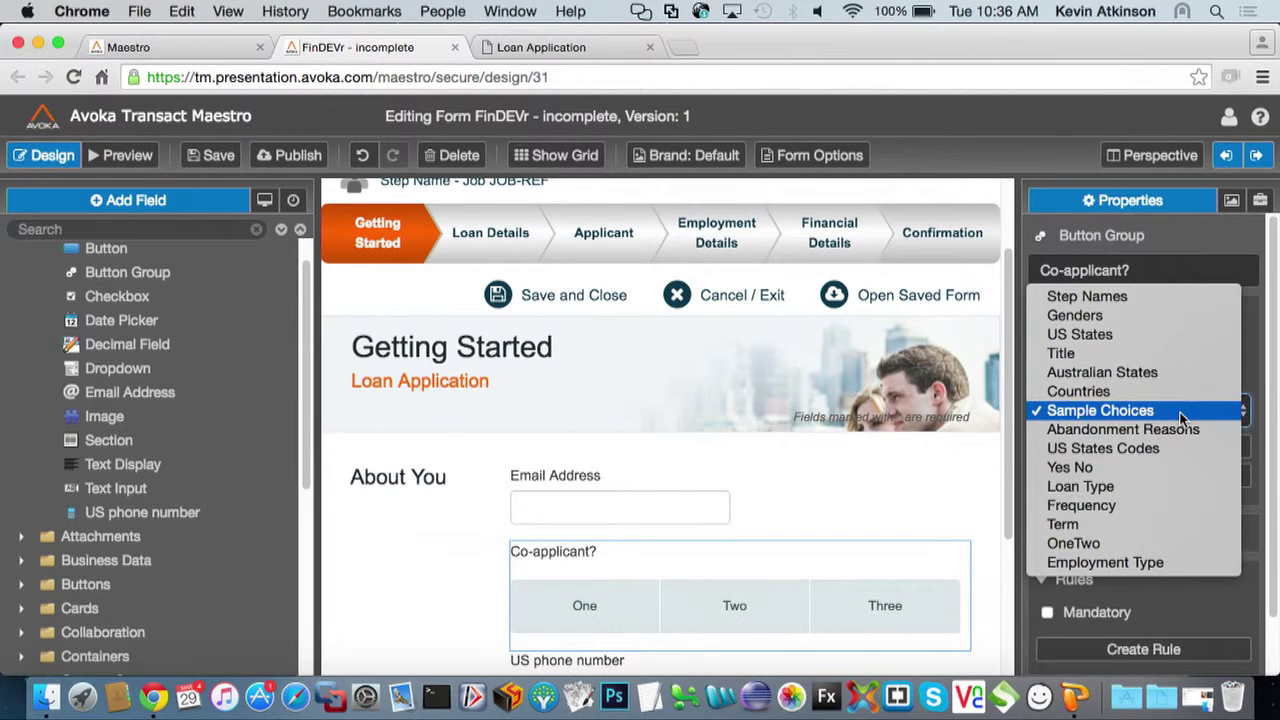
click(1113, 467)
scroll(659, 547, down, 1)
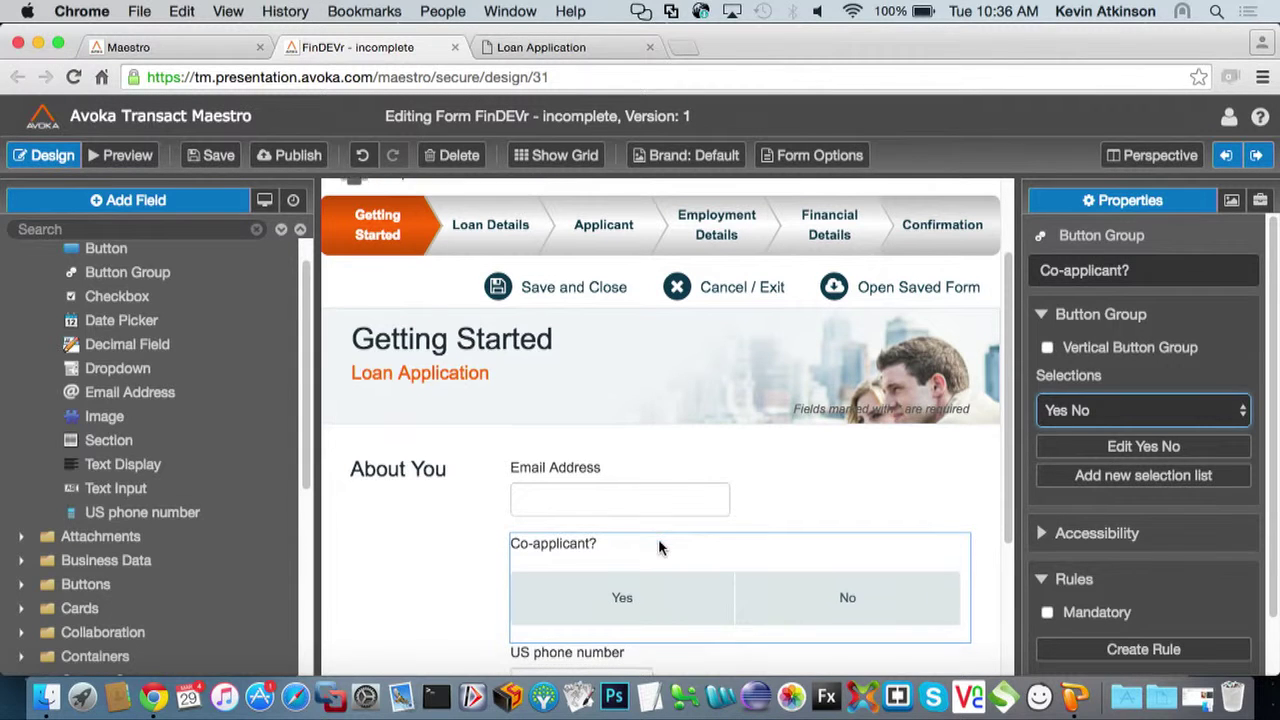
scroll(542, 566, down, 3)
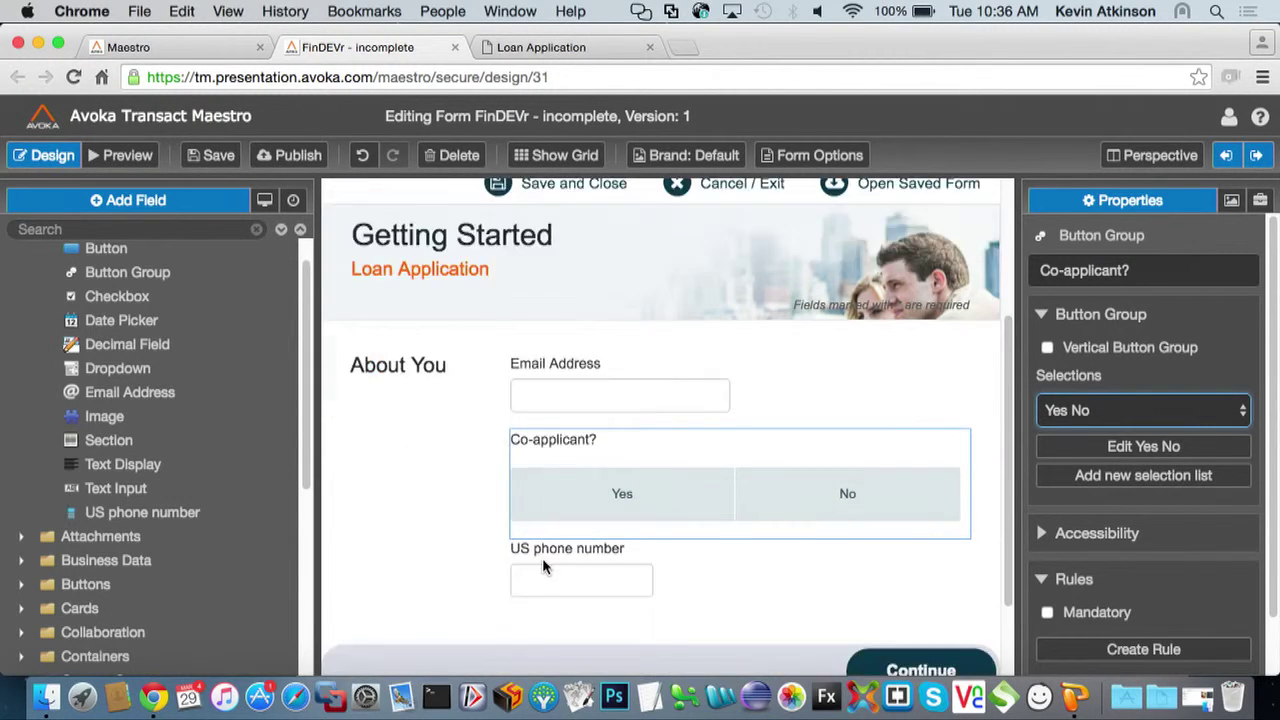
scroll(542, 558, down, 3)
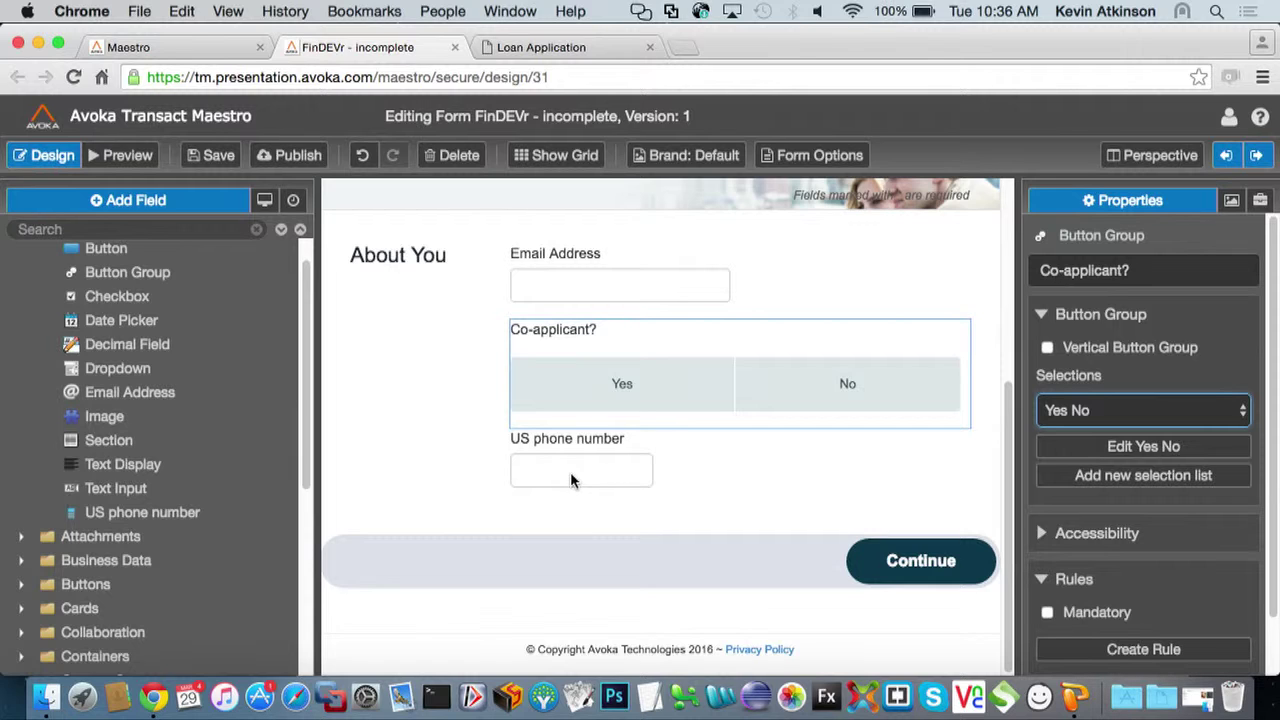
Move US phone number beside Email Address and set its laptop and desktop widths to 6
drag(570, 472, 735, 372)
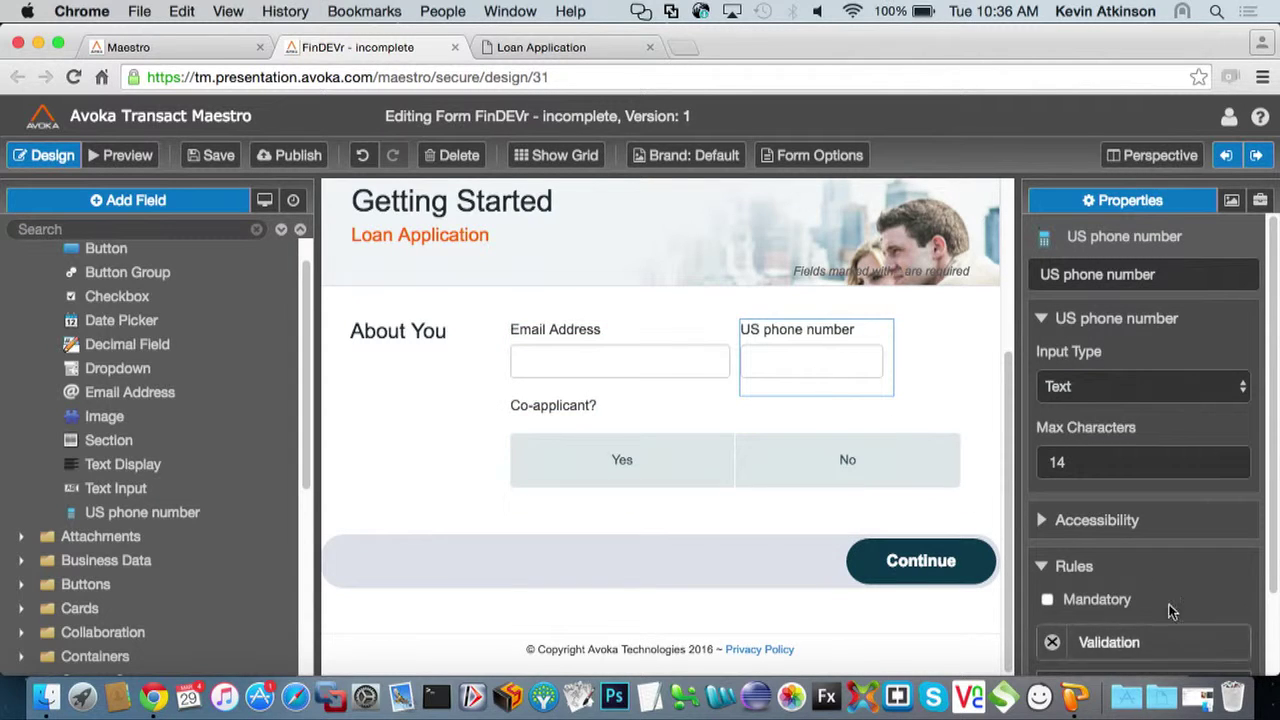
scroll(1085, 567, down, 2)
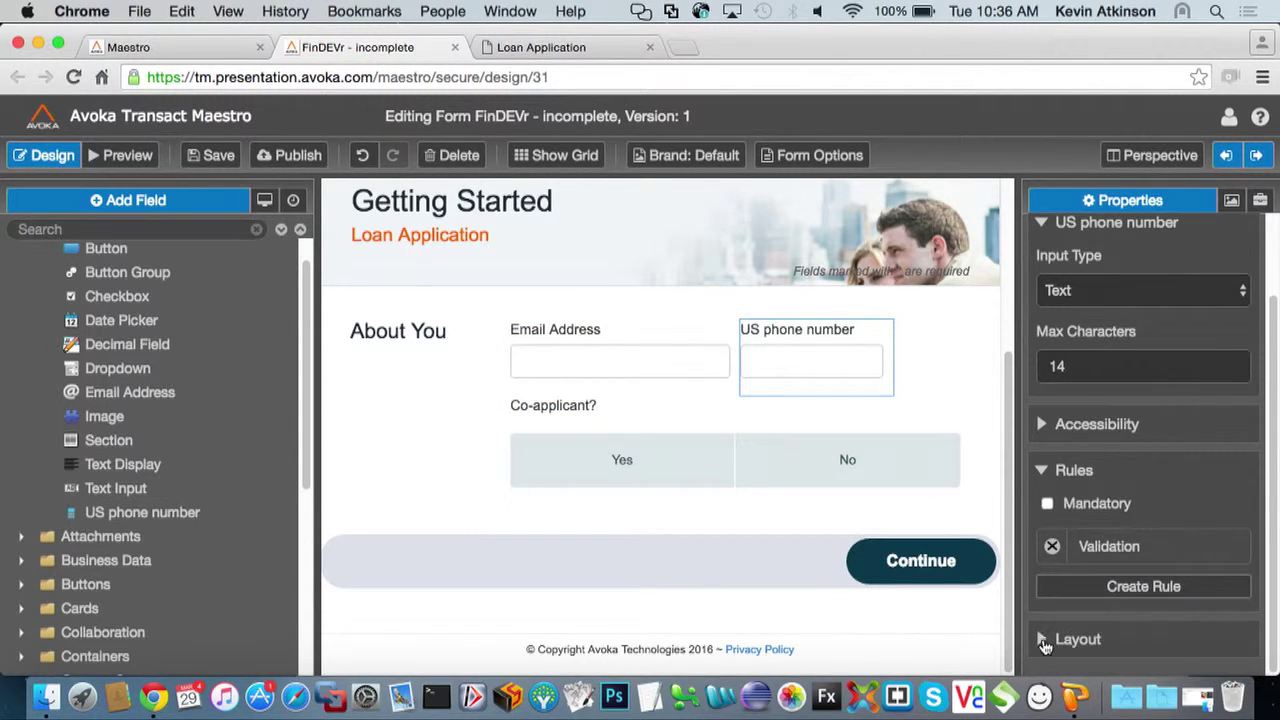
click(1060, 638)
scroll(1073, 620, down, 3)
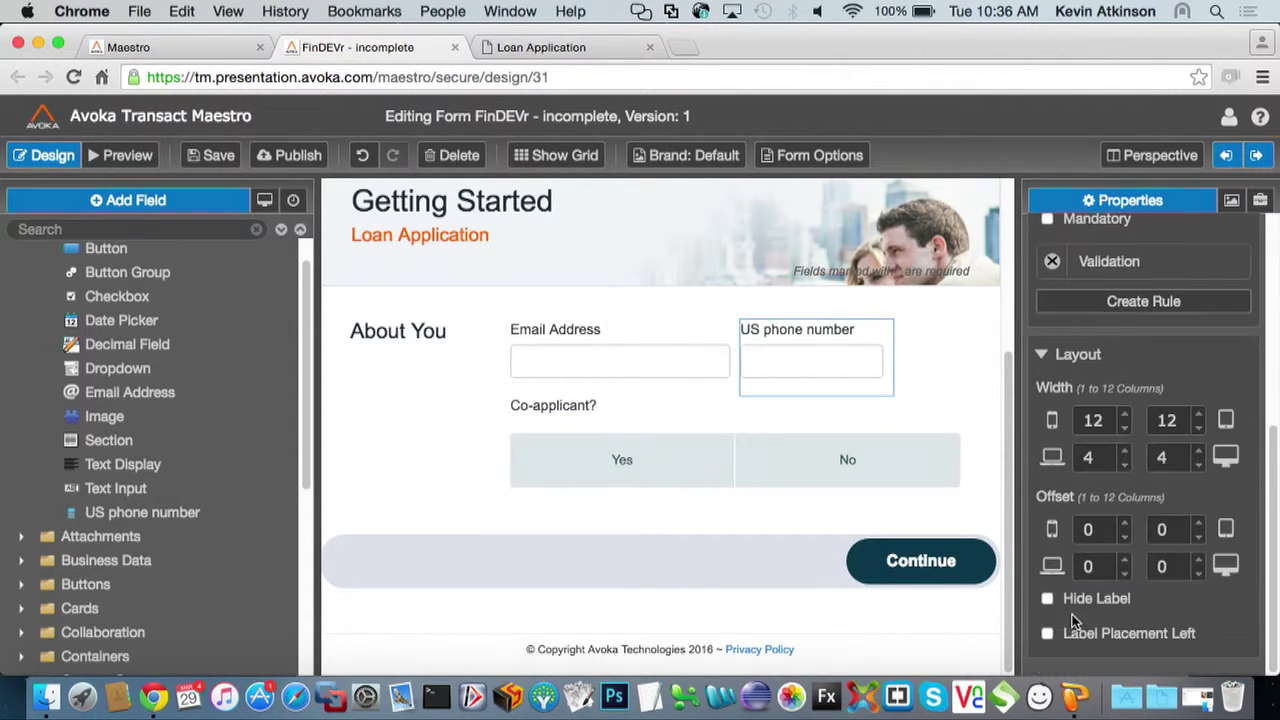
click(1198, 452)
click(1198, 452)
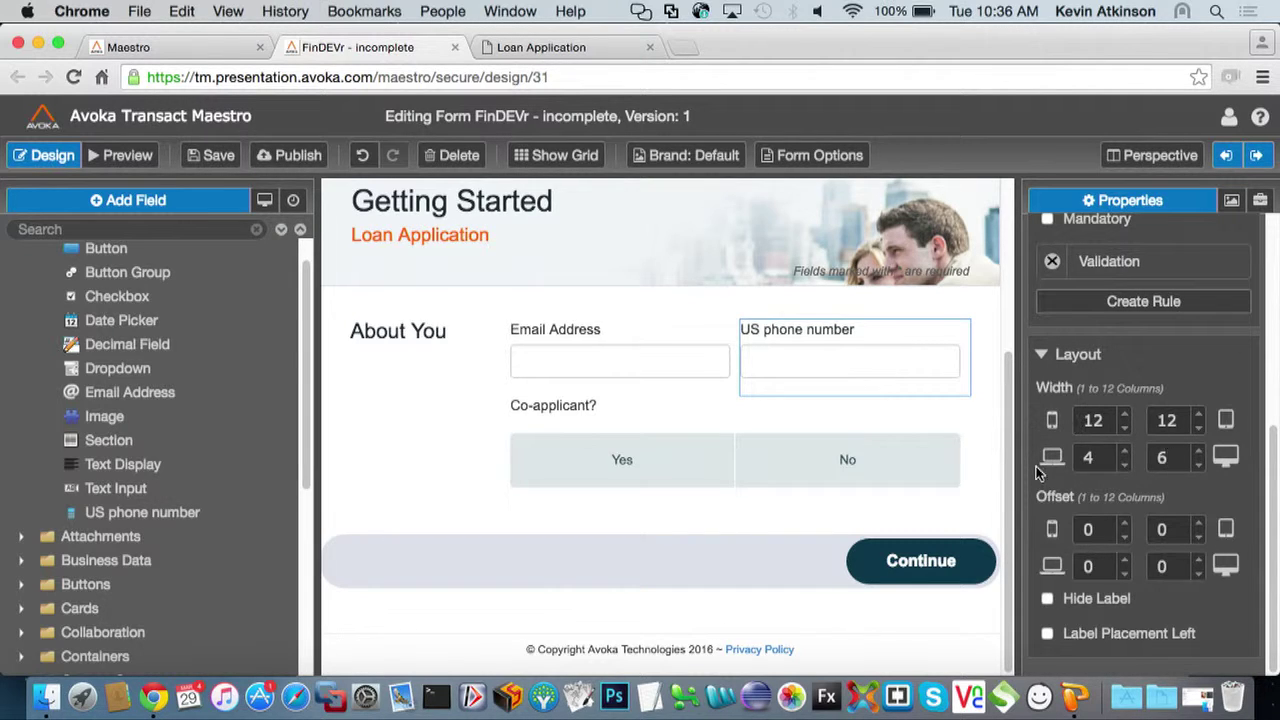
click(1124, 451)
click(1124, 451)
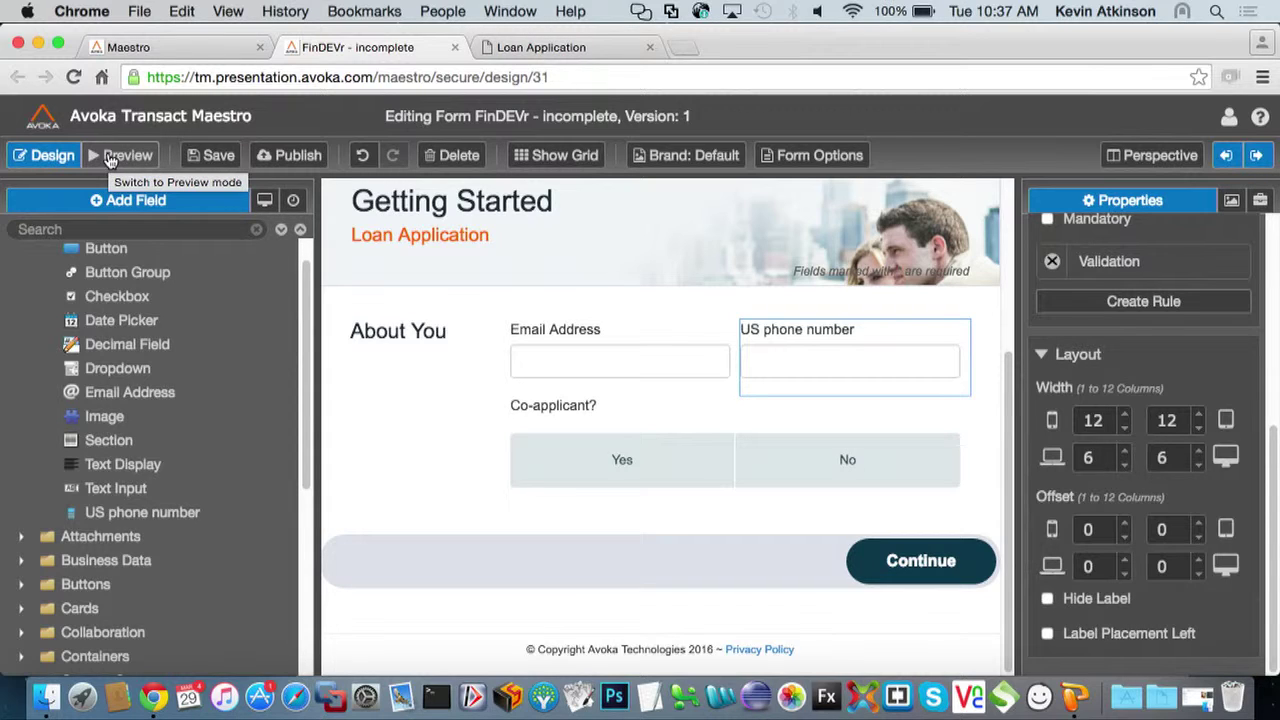
scroll(160, 276, up, 1)
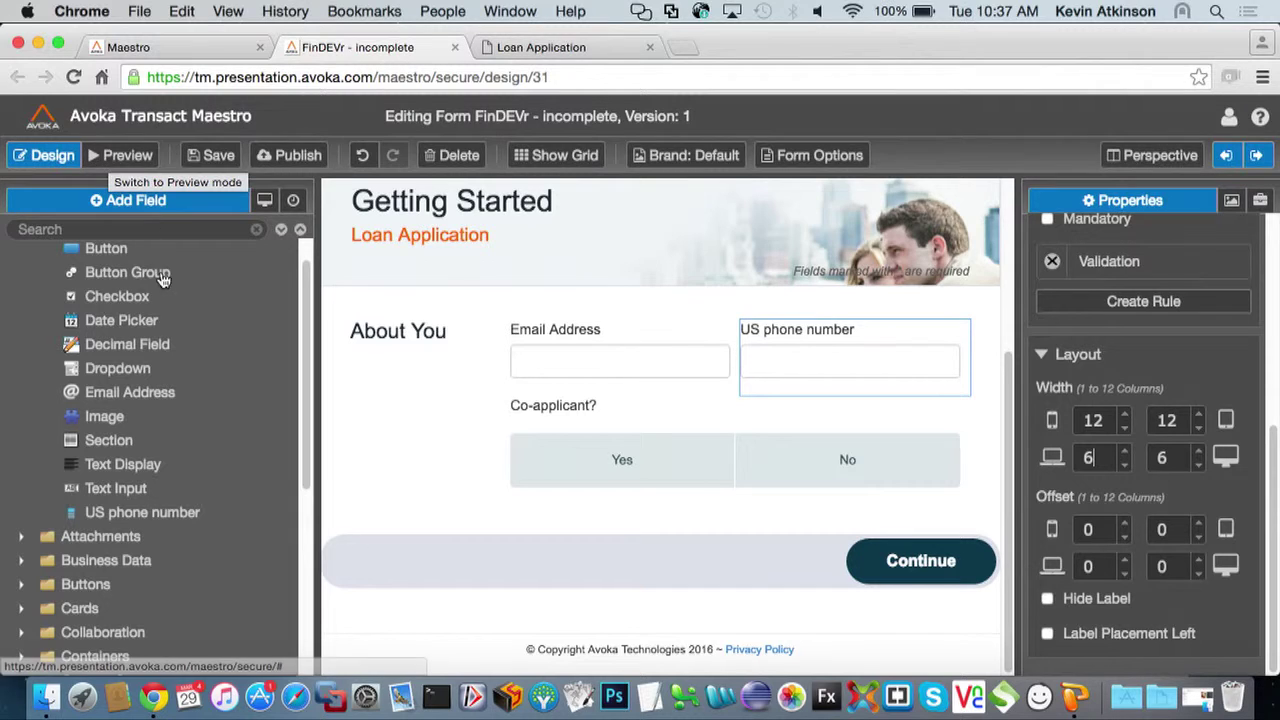
Add a page named 'Co-applicant' under Content and drag it right after Applicant
click(267, 201)
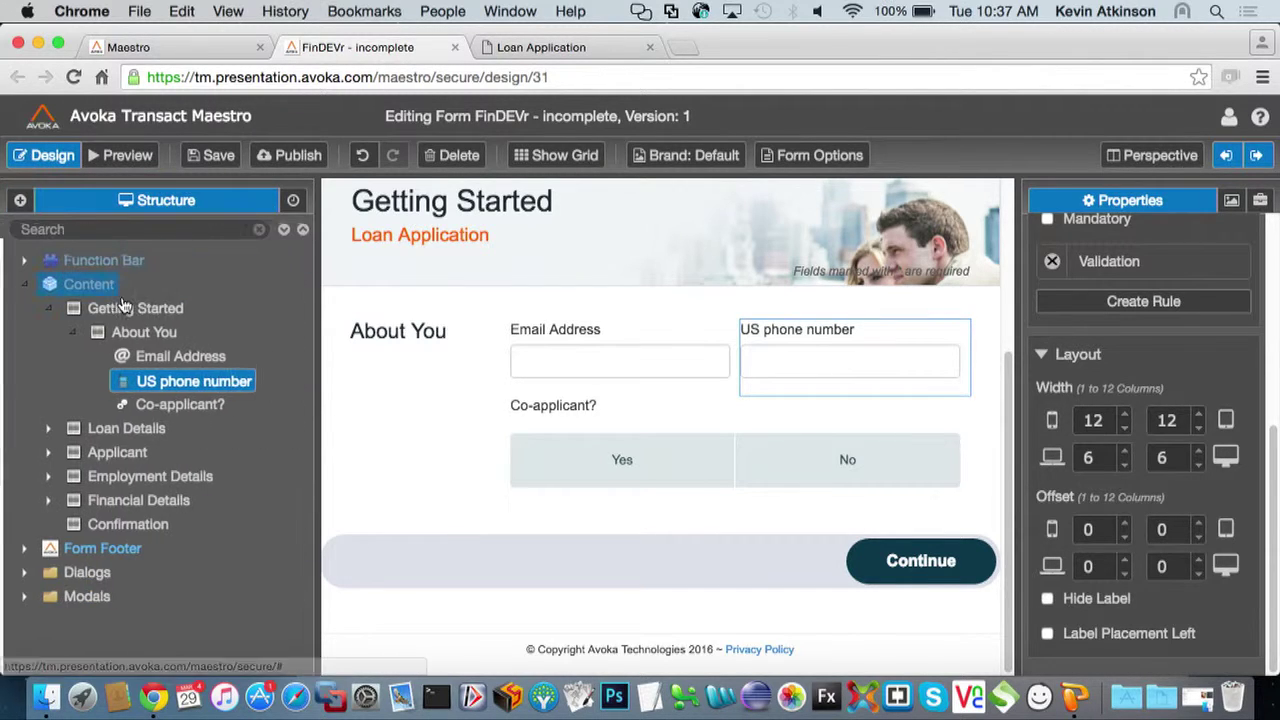
click(44, 313)
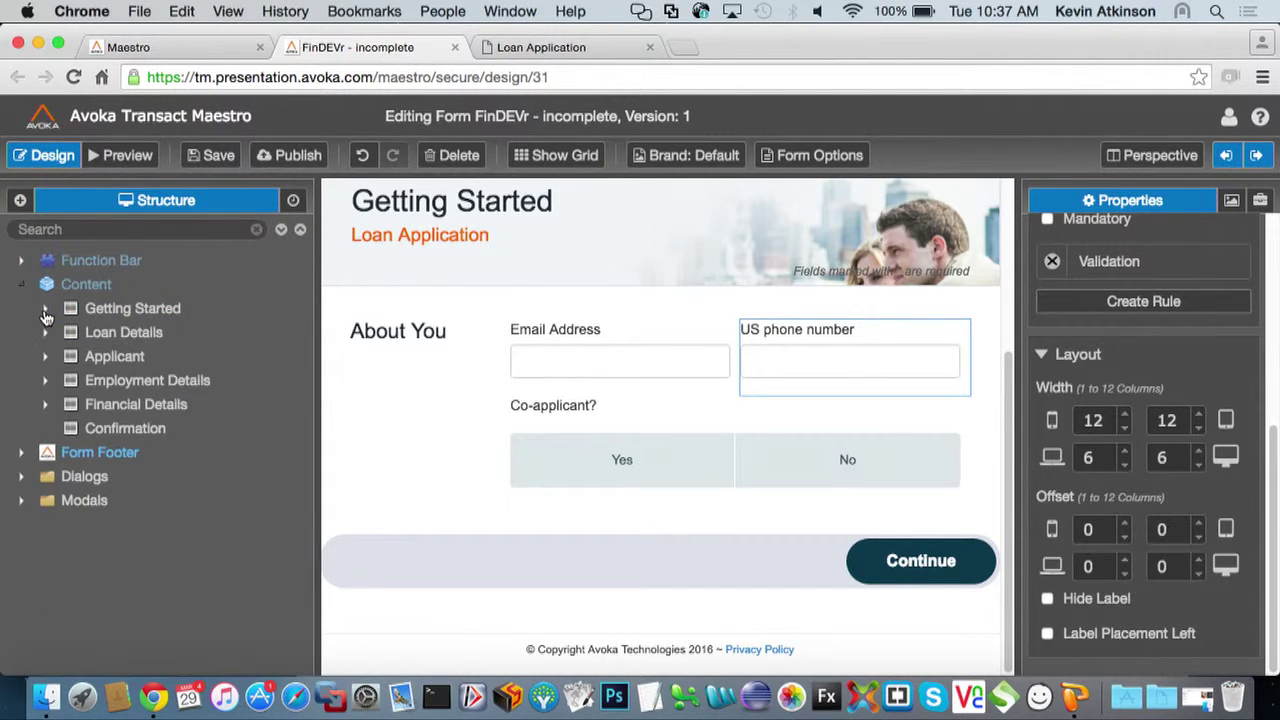
right_click(74, 286)
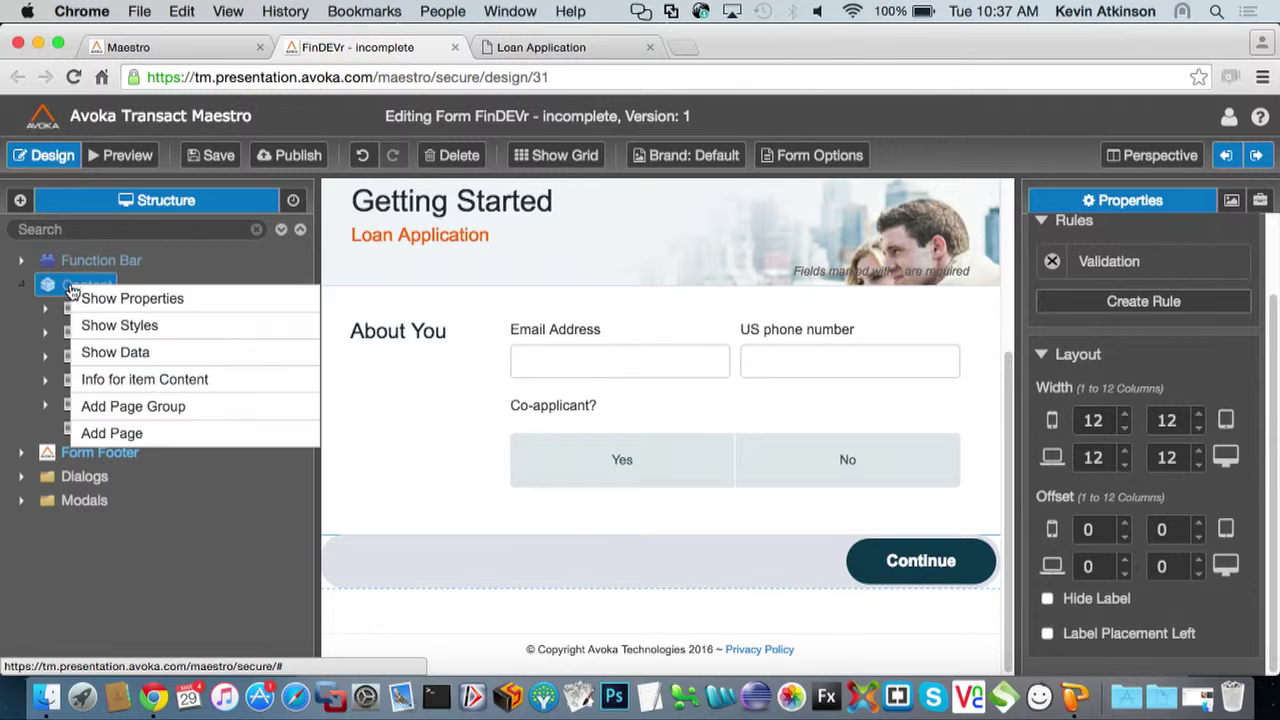
click(128, 433)
text(C)
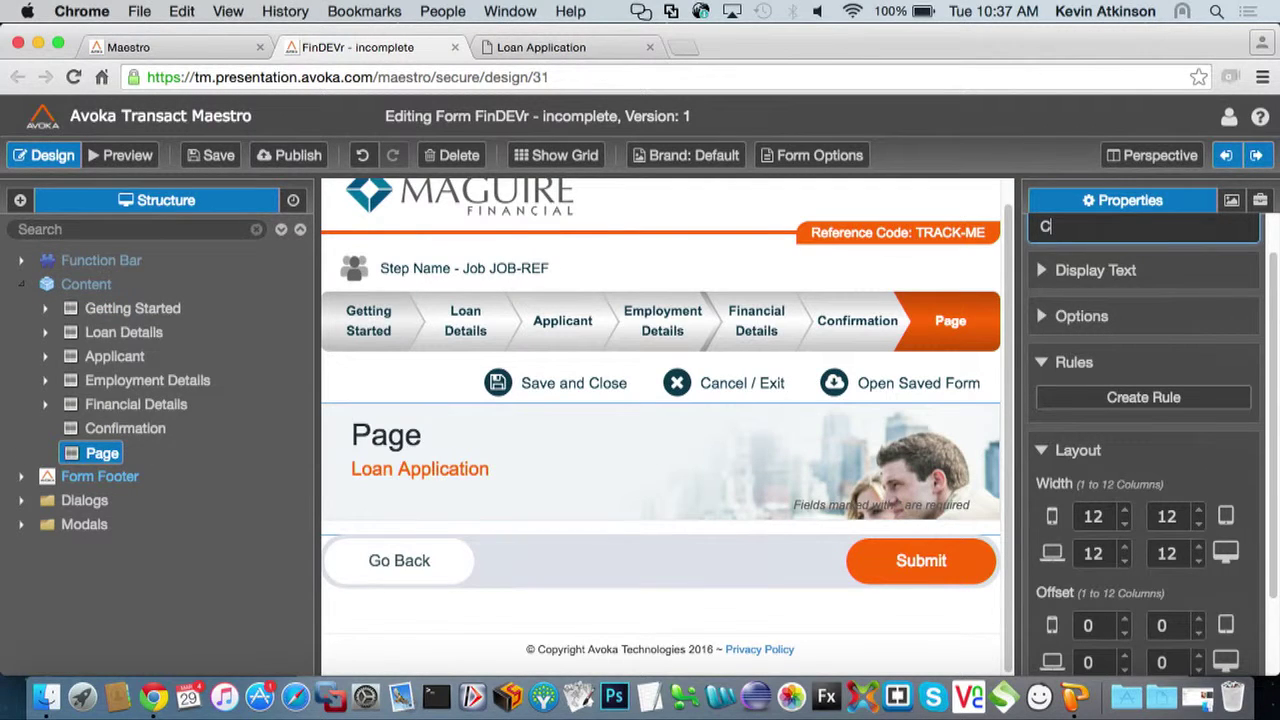
text(o-applicant)
key(Return)
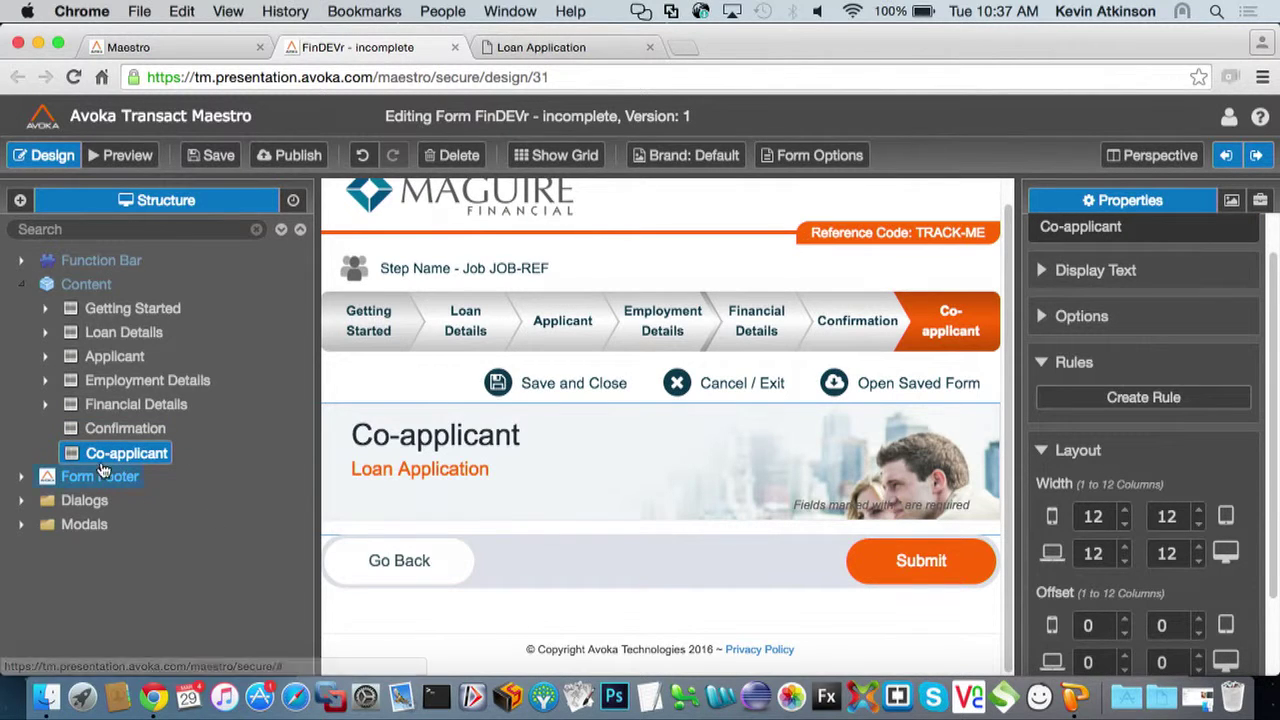
drag(102, 456, 110, 383)
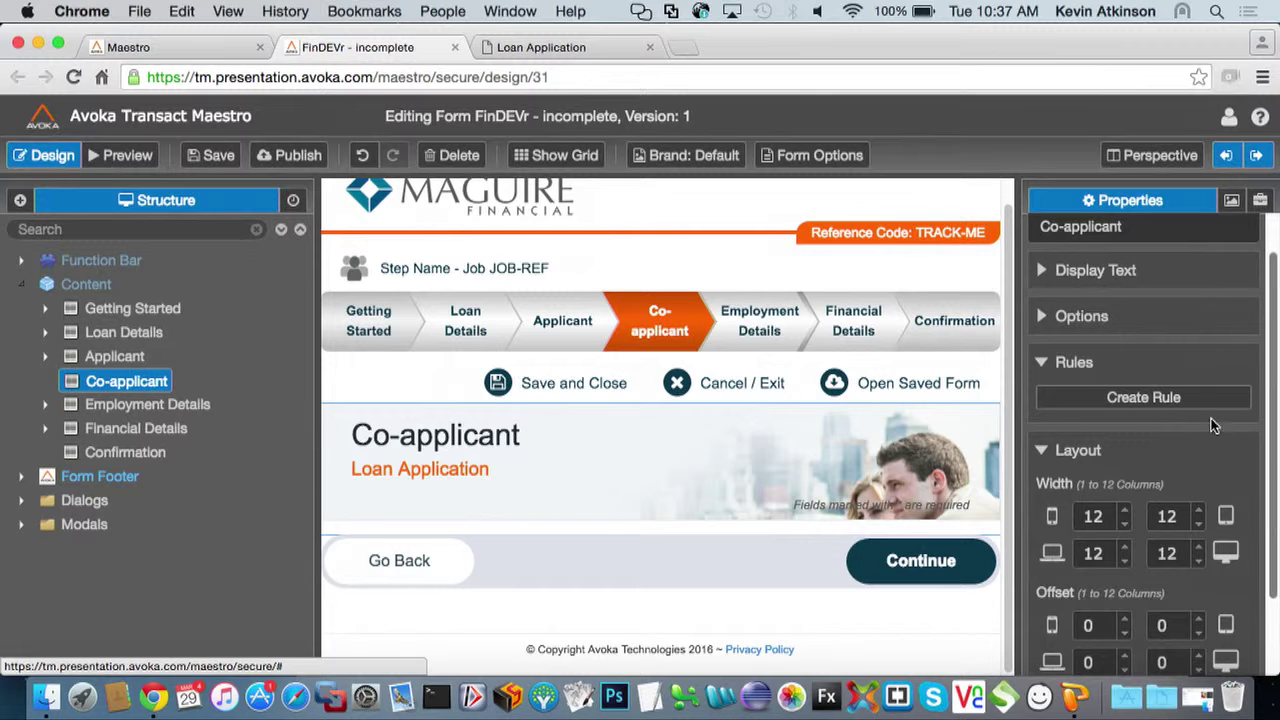
Give the Co-applicant page a Show if rule data.coapplicant == "Yes" and save it
click(1143, 398)
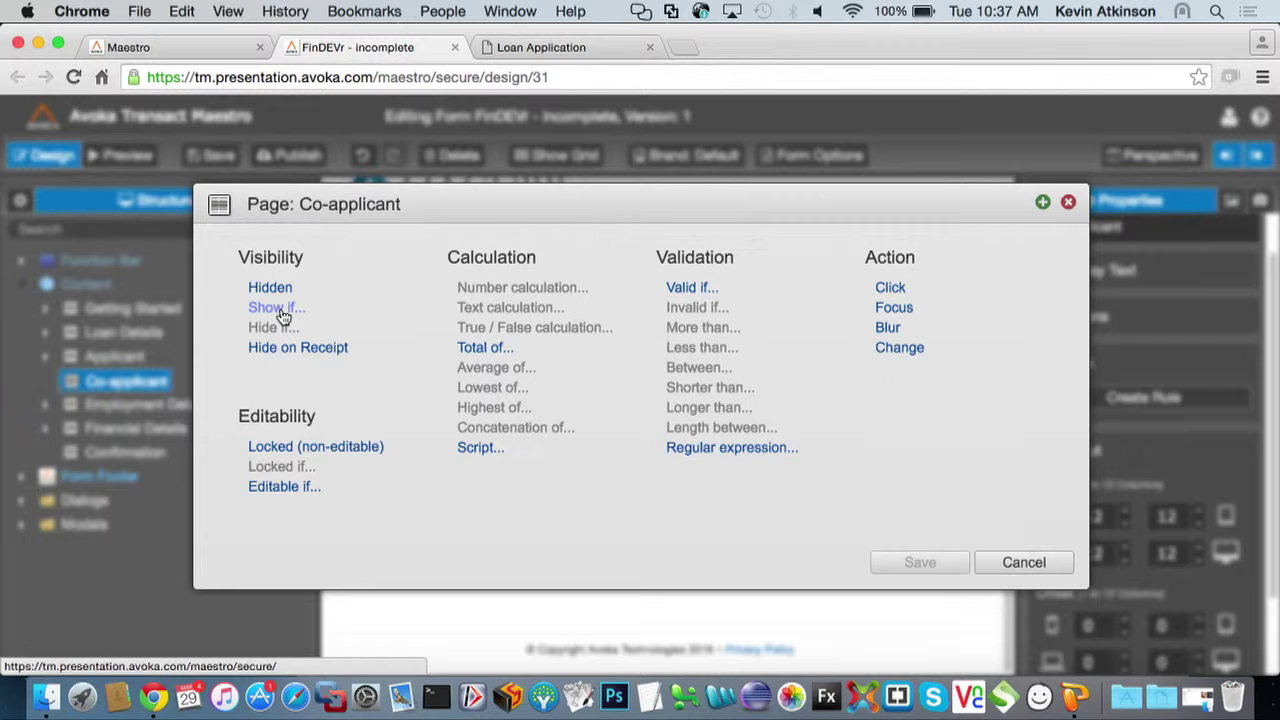
click(278, 308)
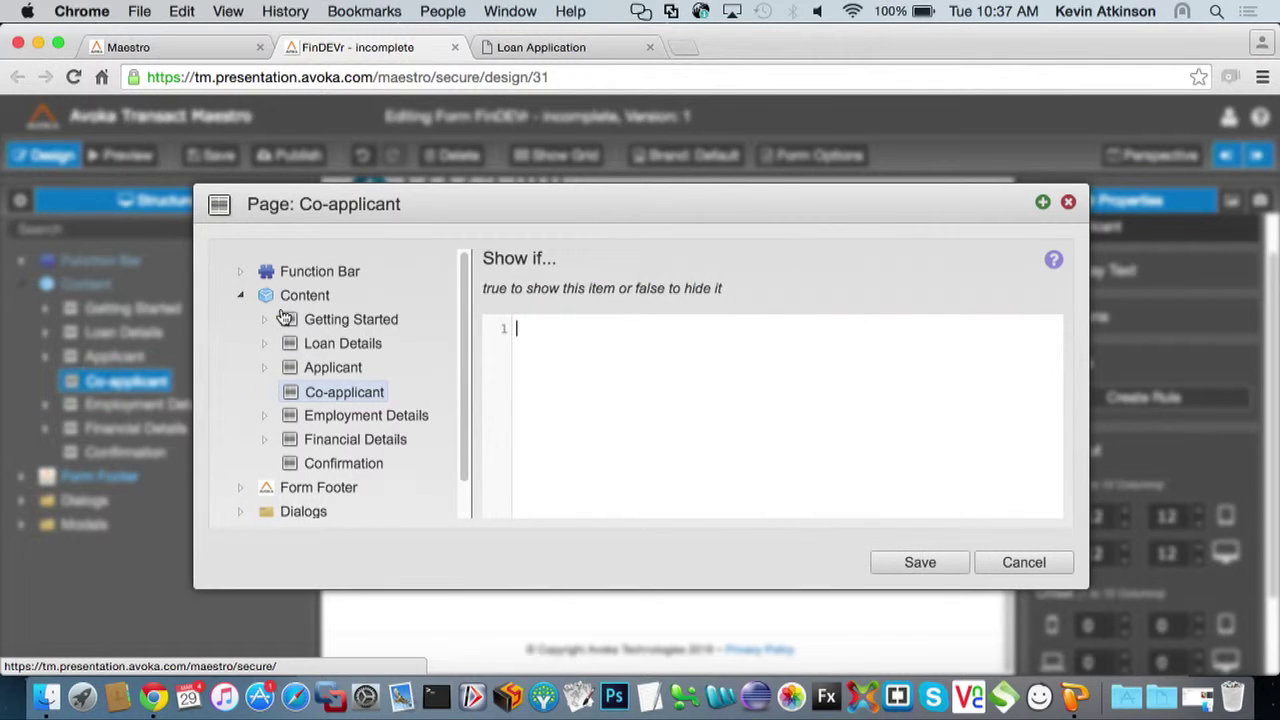
click(265, 321)
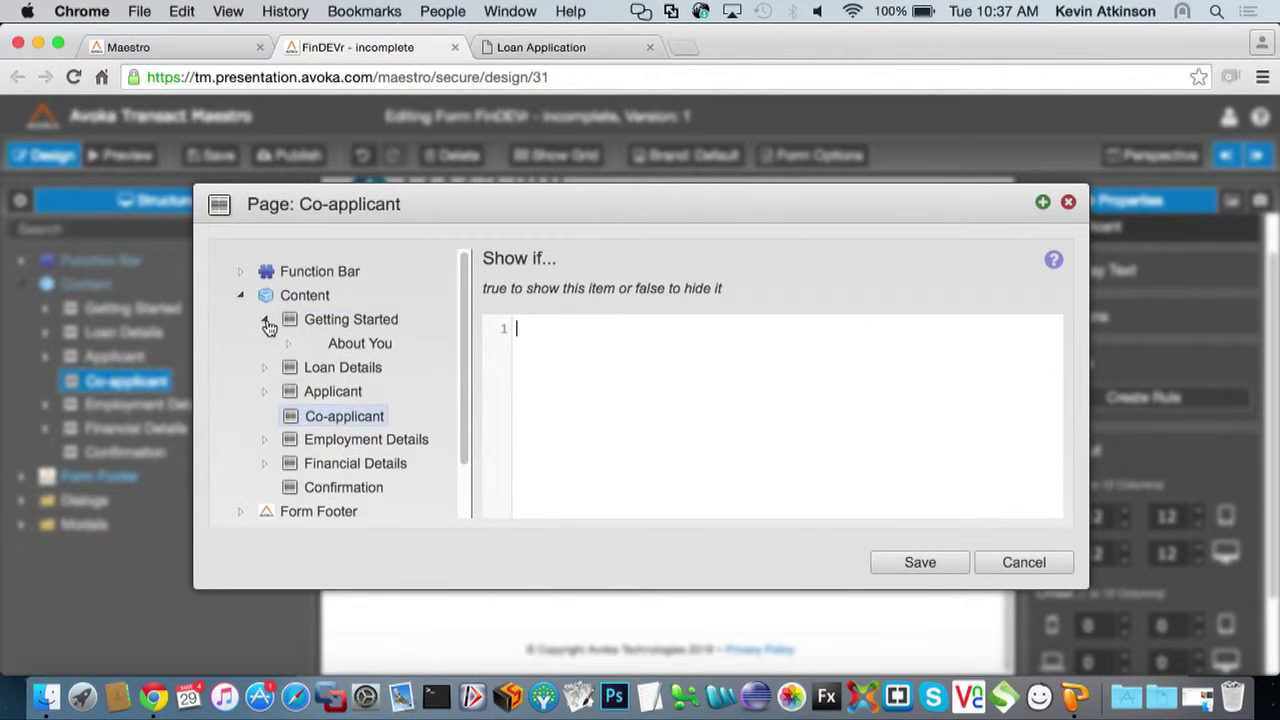
click(288, 344)
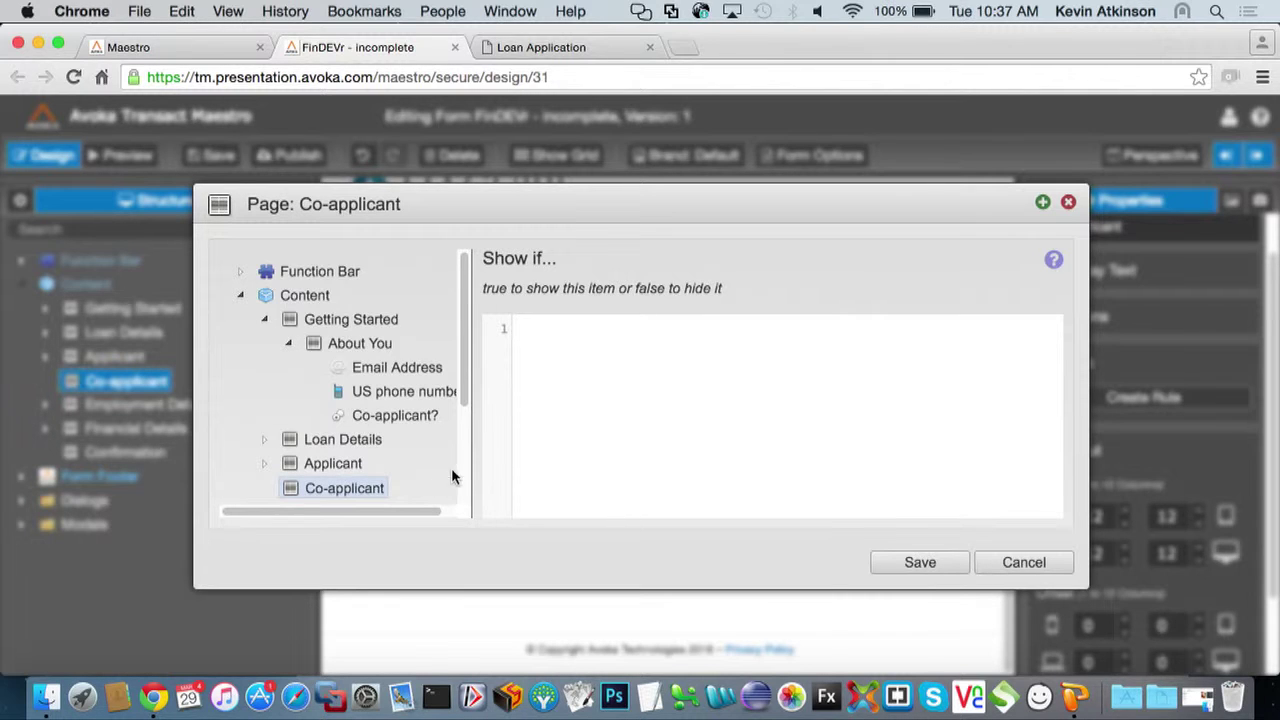
double_click(409, 424)
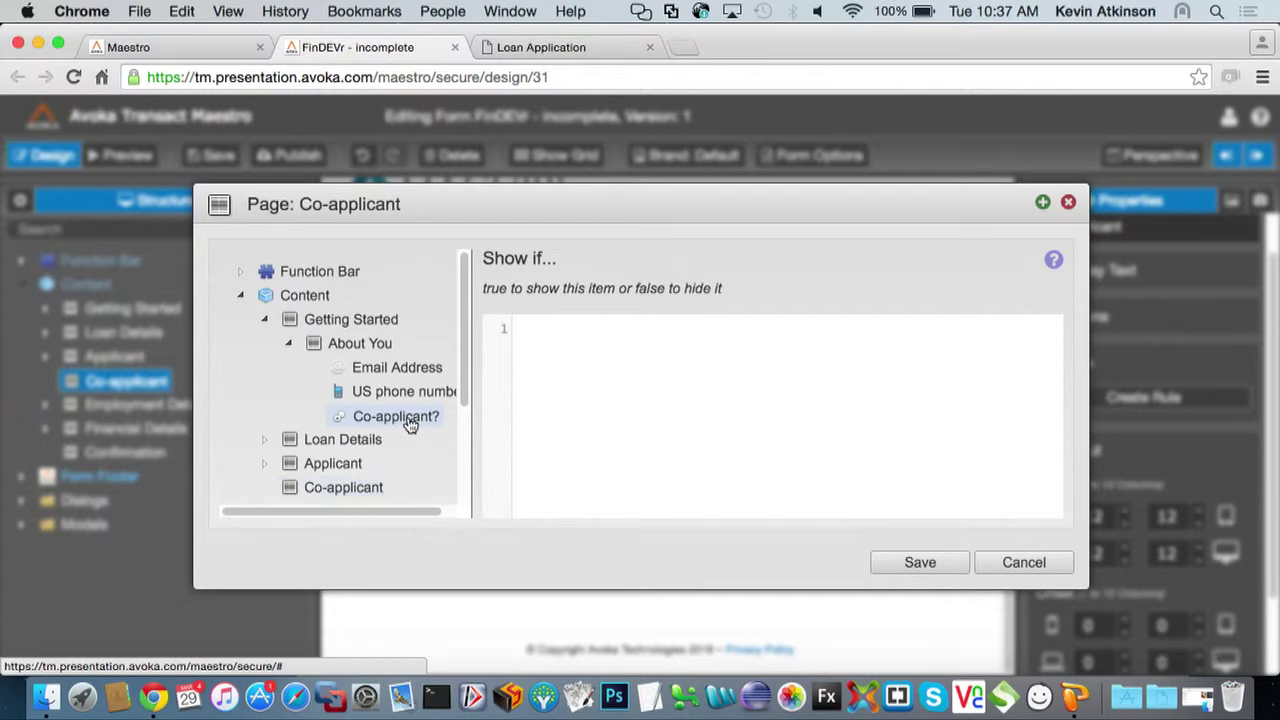
text(==)
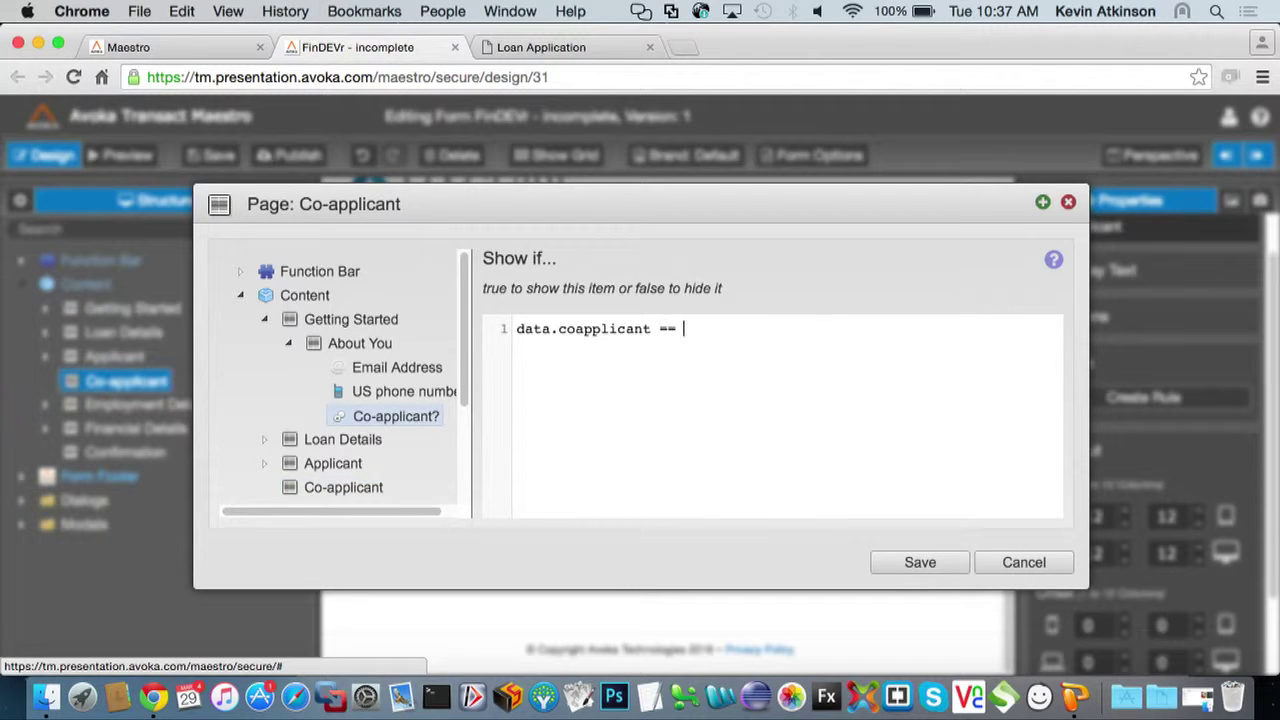
mouse_move(400, 417)
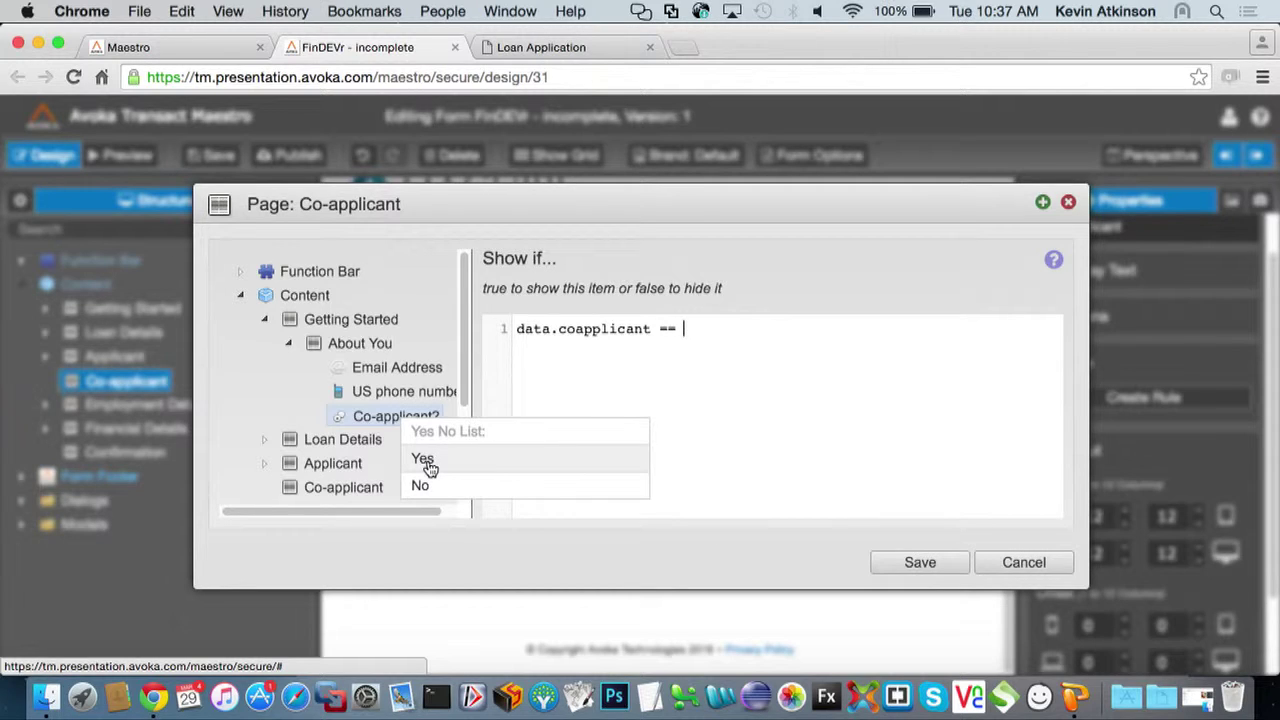
click(423, 460)
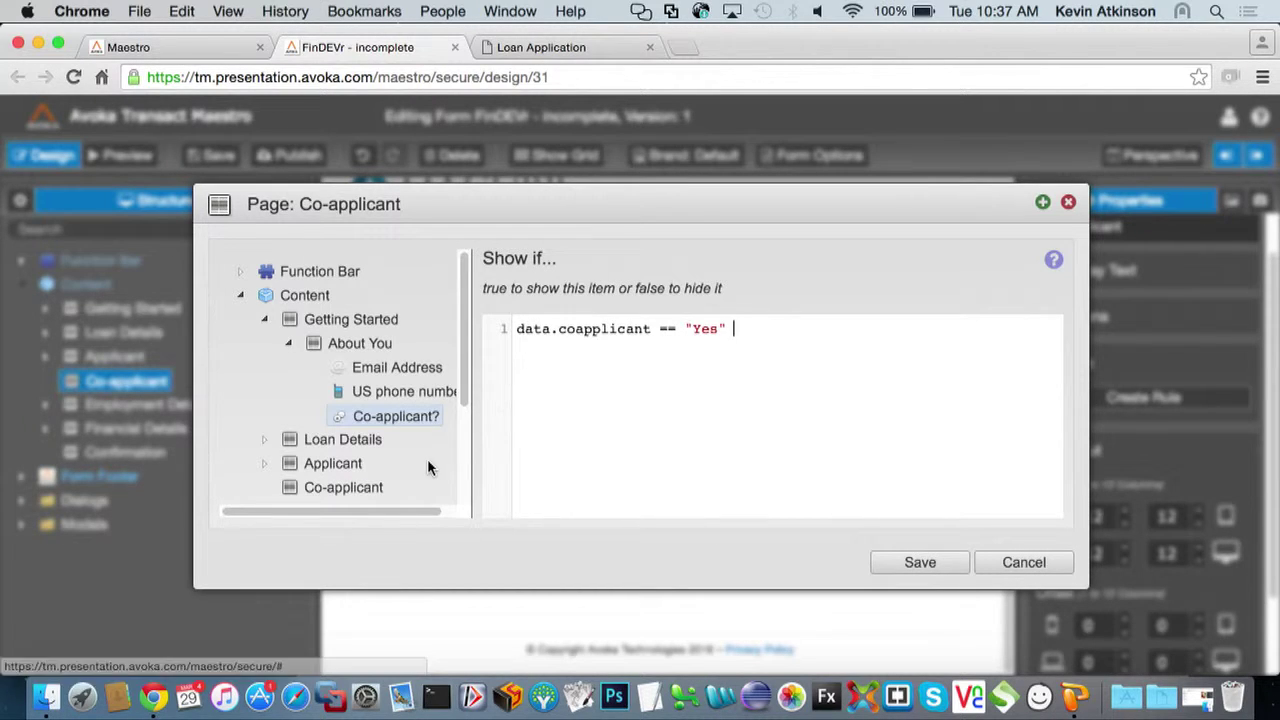
click(920, 563)
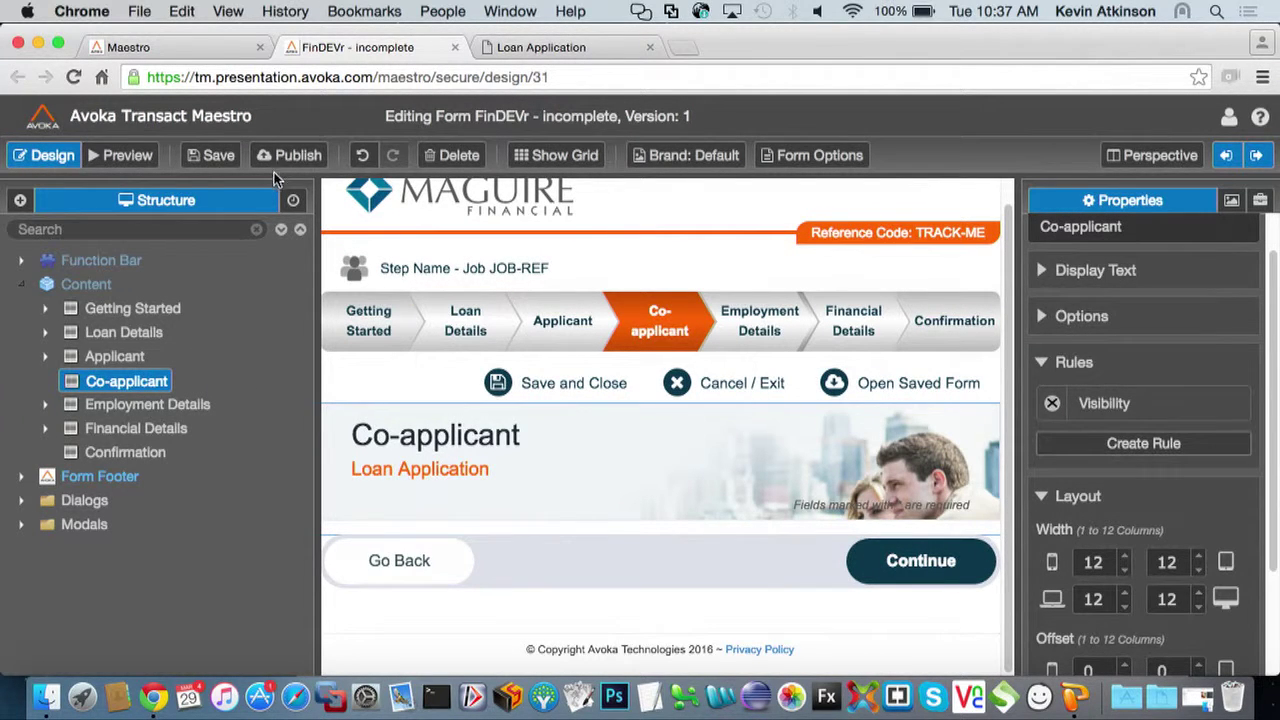
Preview the form, answering Yes then No to Co-applicant? to toggle the Co-applicant step
click(145, 158)
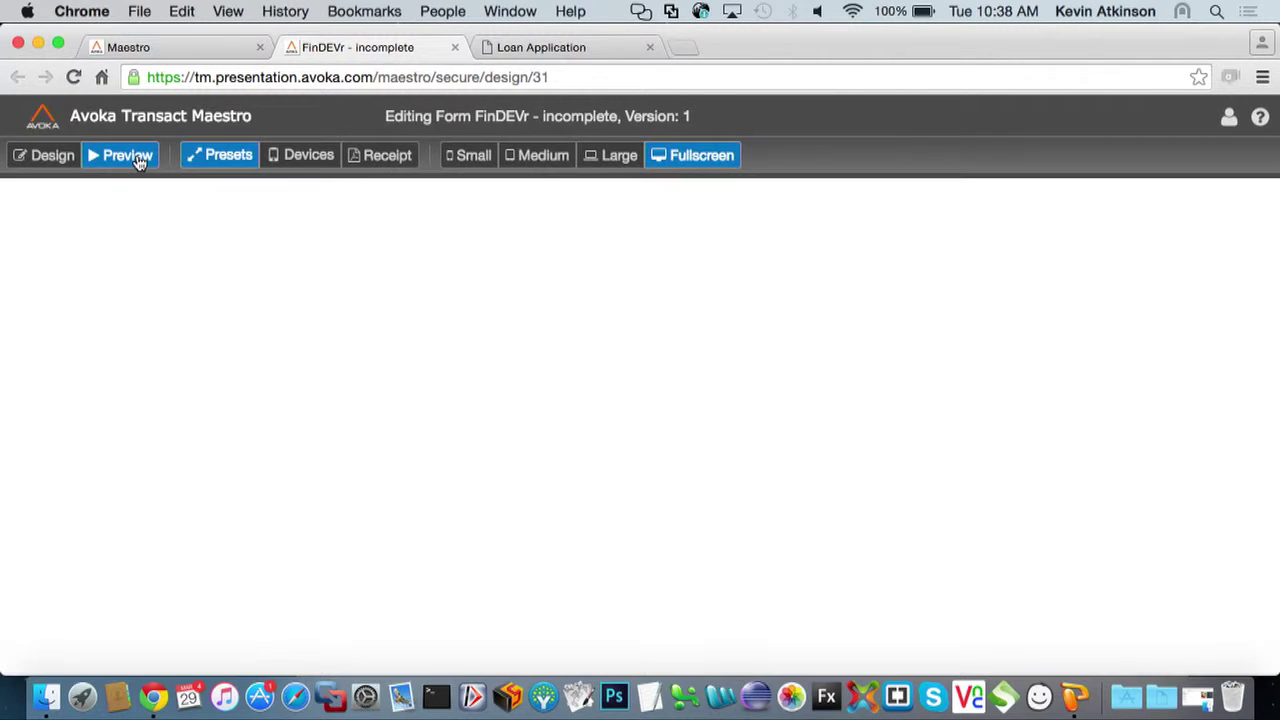
scroll(240, 335, down, 1)
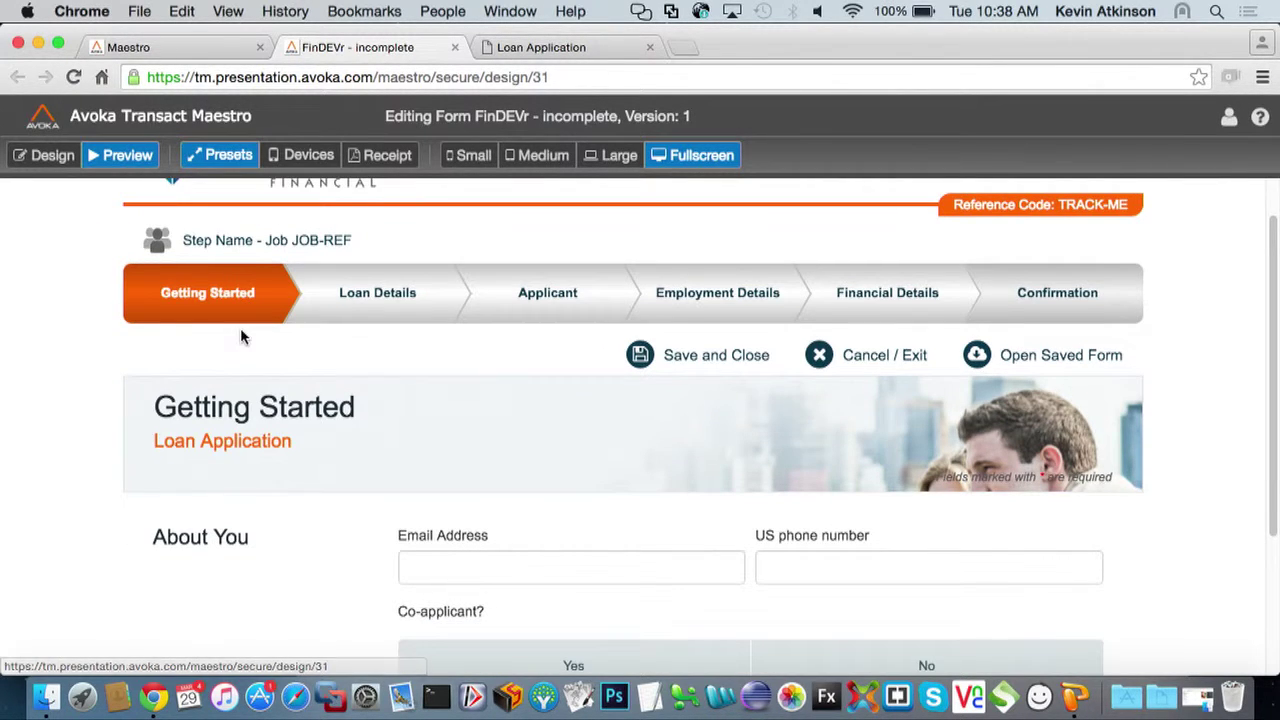
scroll(240, 337, down, 1)
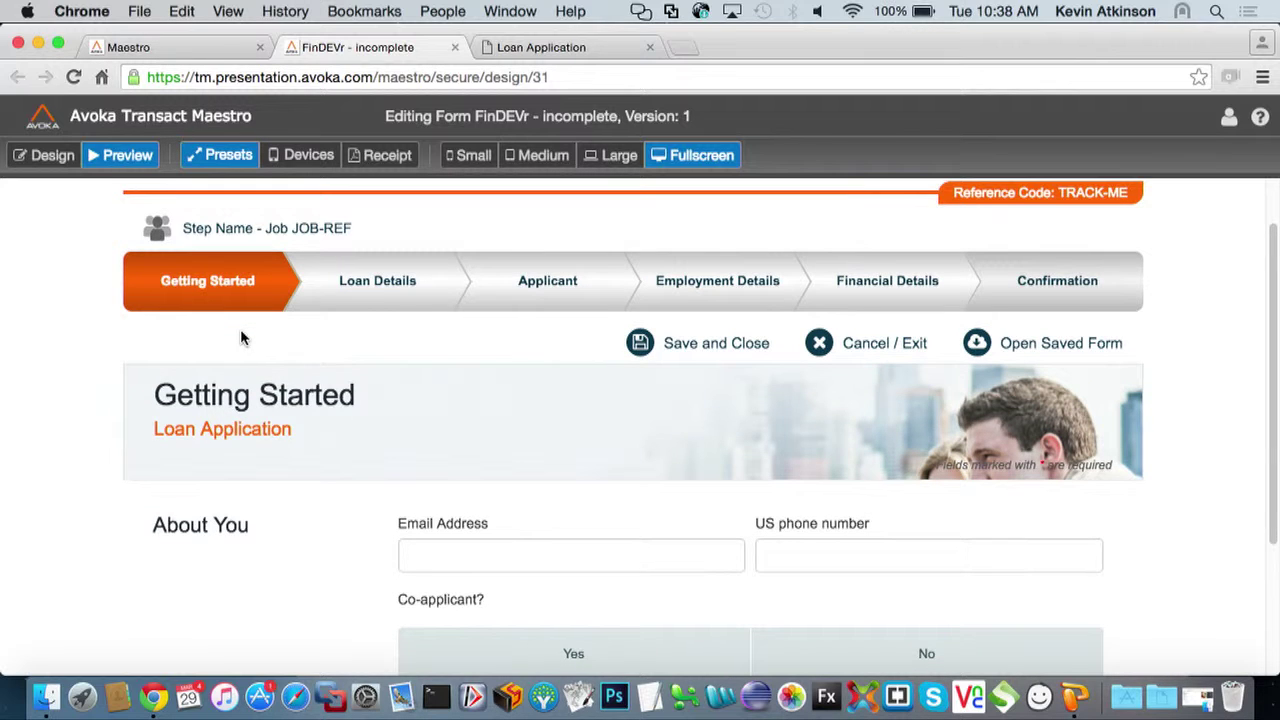
scroll(240, 337, down, 1)
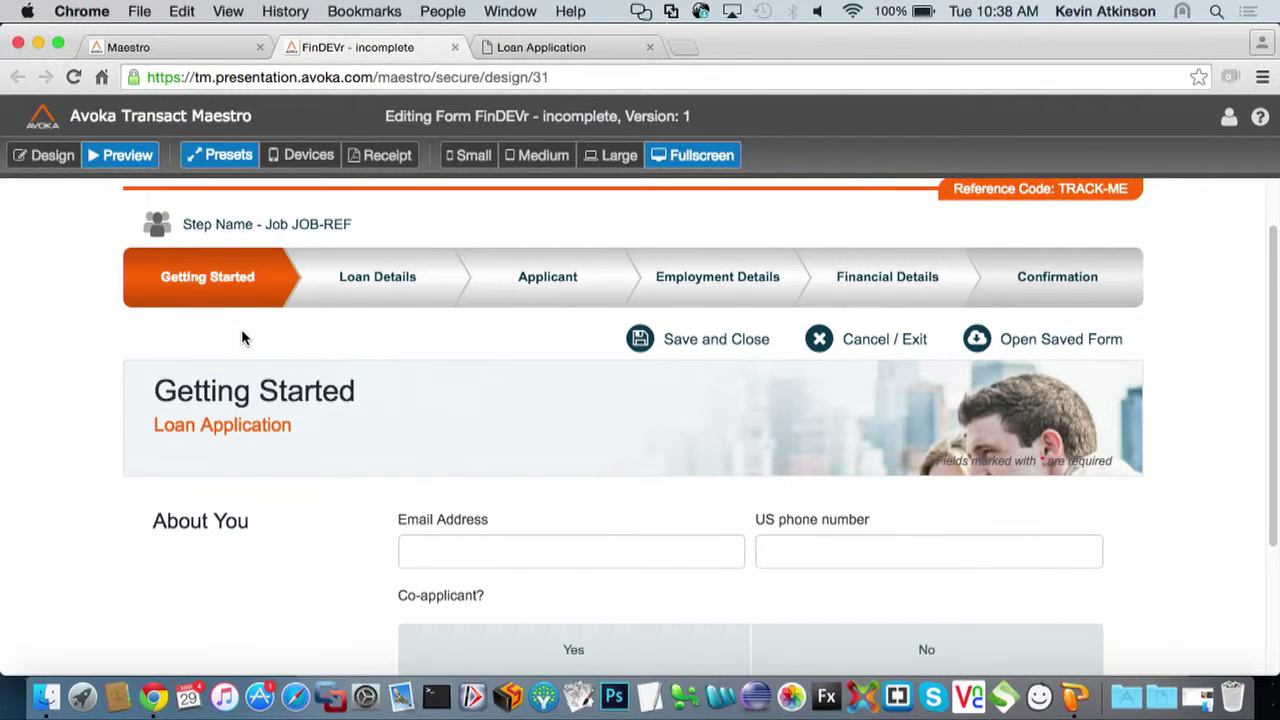
click(556, 656)
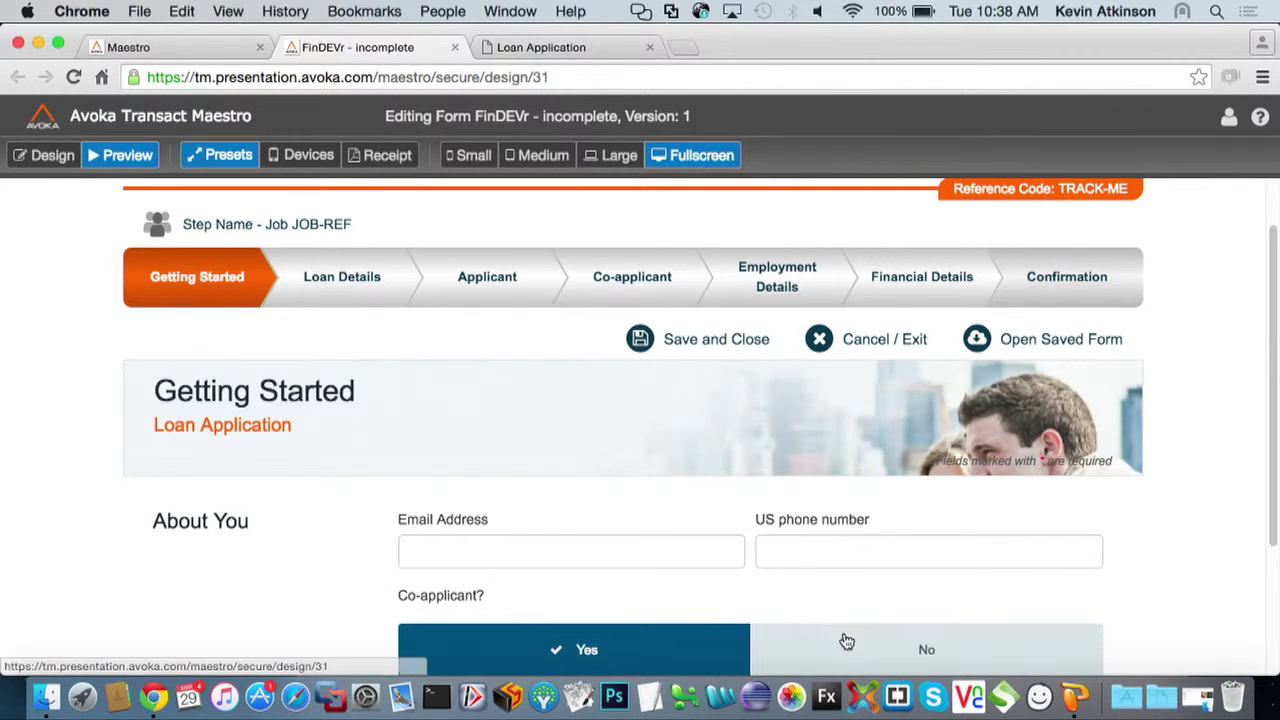
click(872, 658)
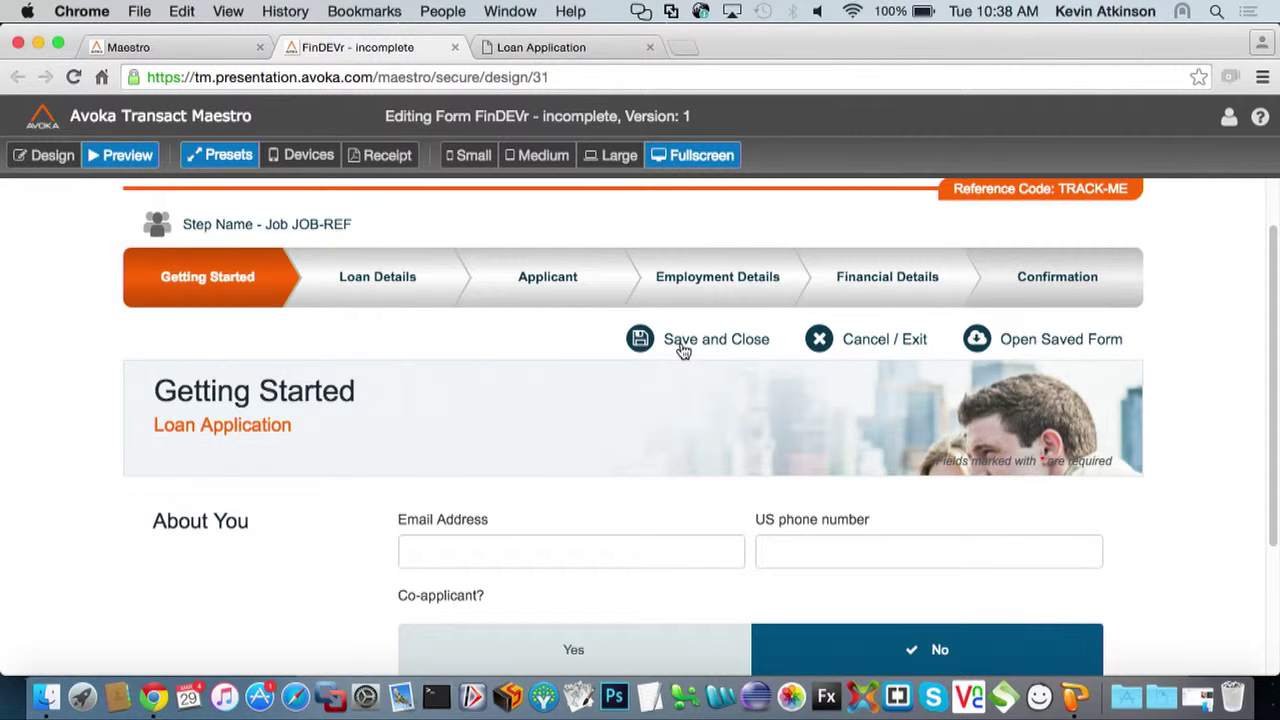
click(610, 156)
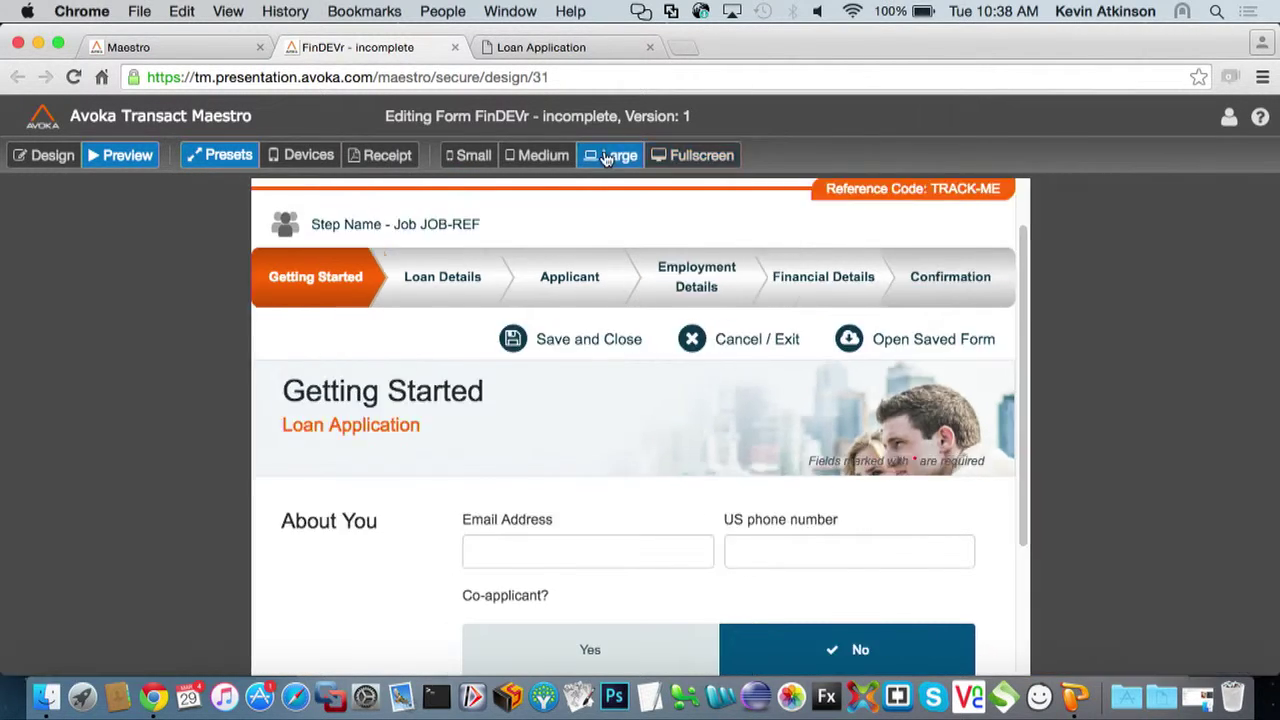
click(548, 157)
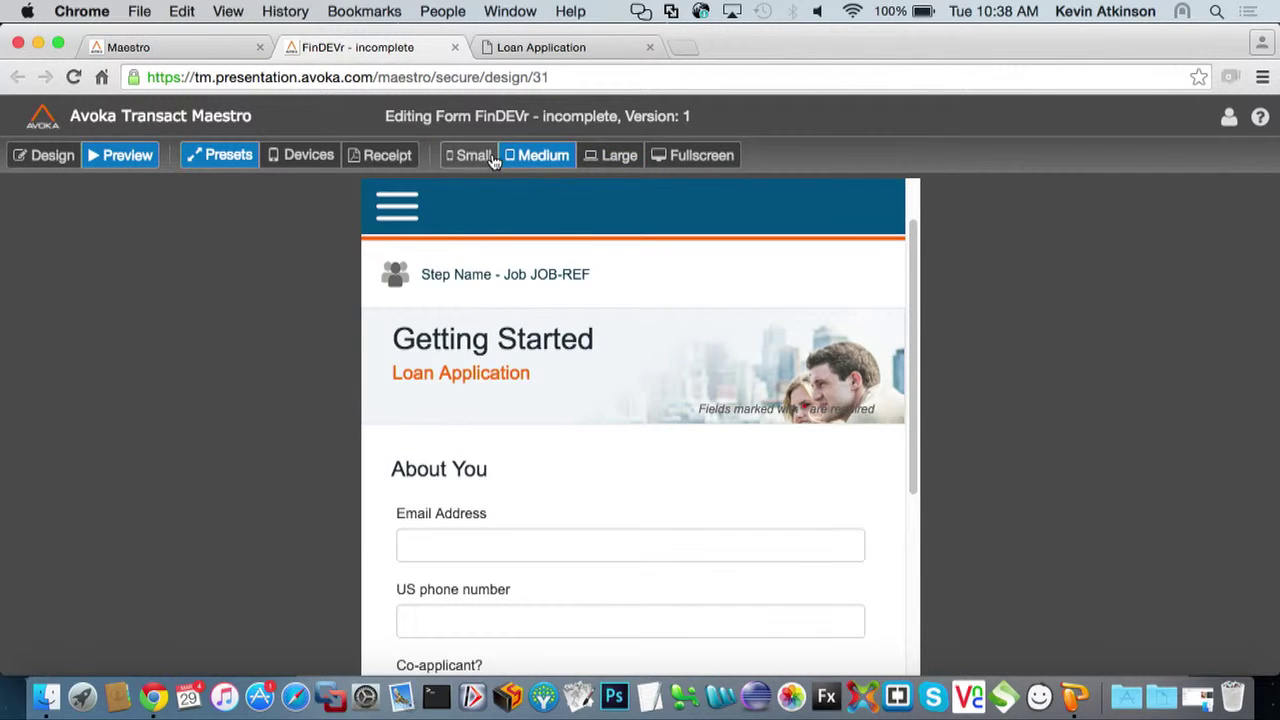
click(490, 158)
click(481, 207)
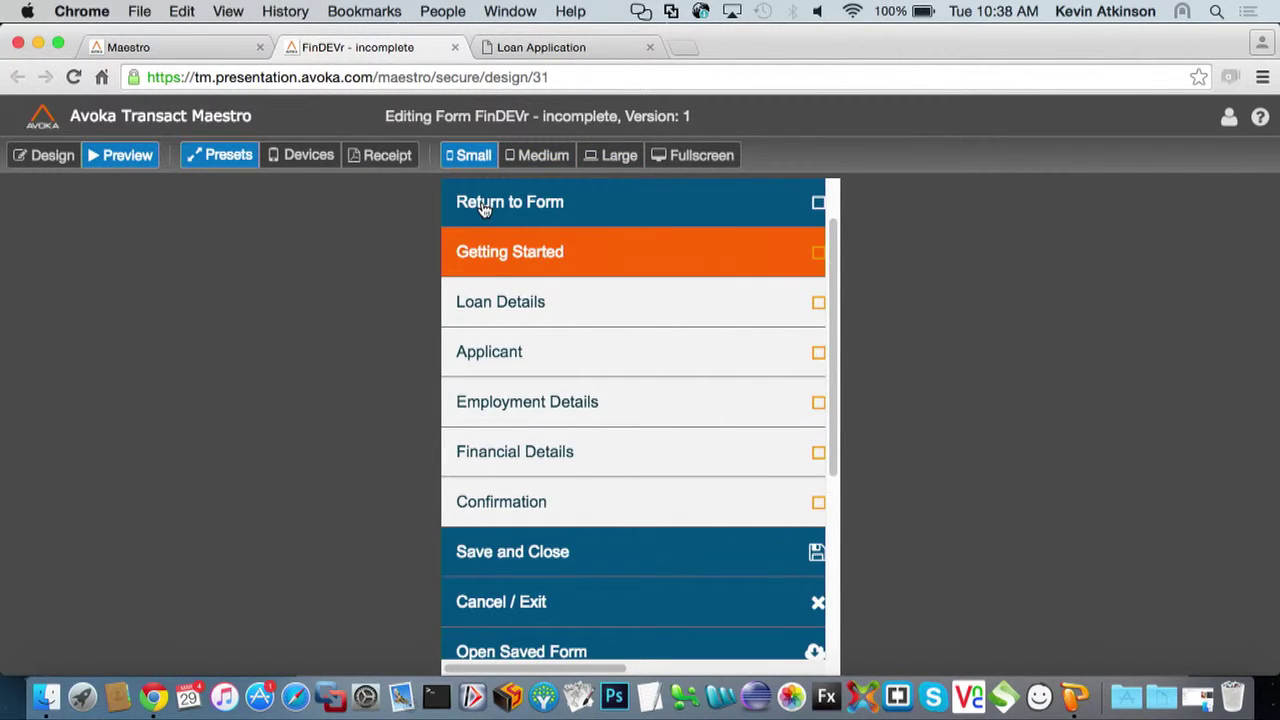
click(485, 205)
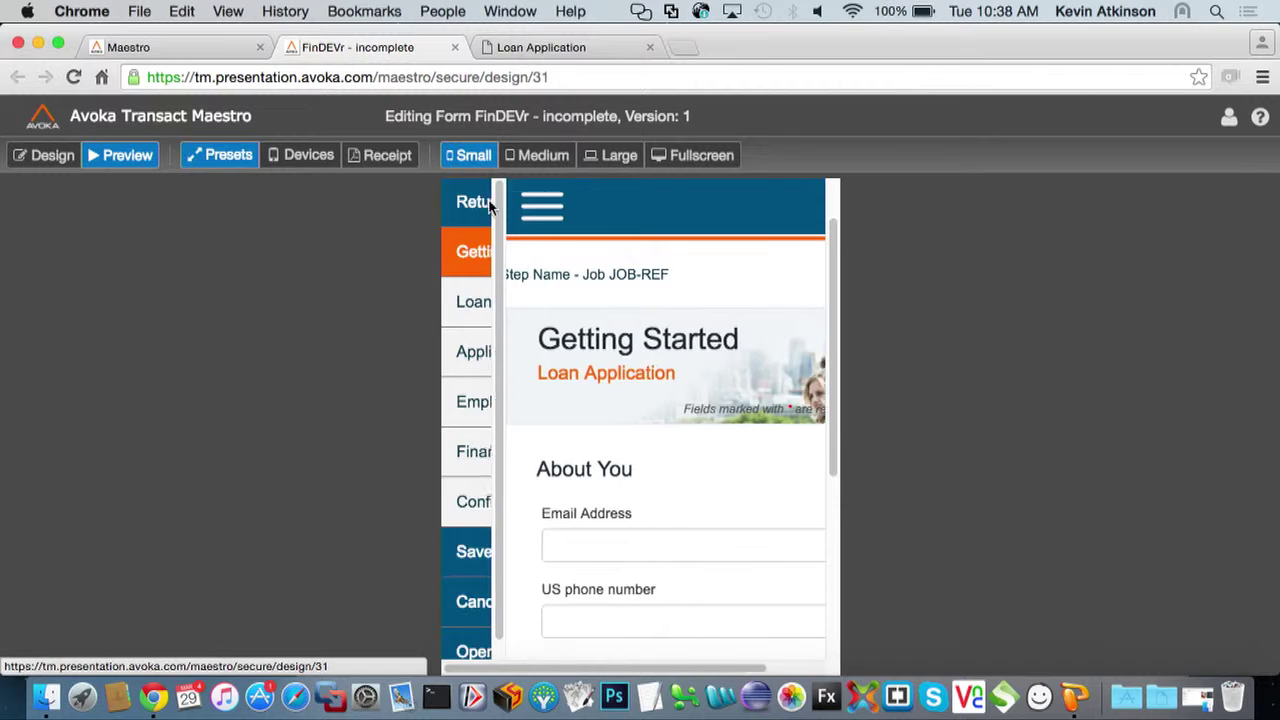
click(665, 156)
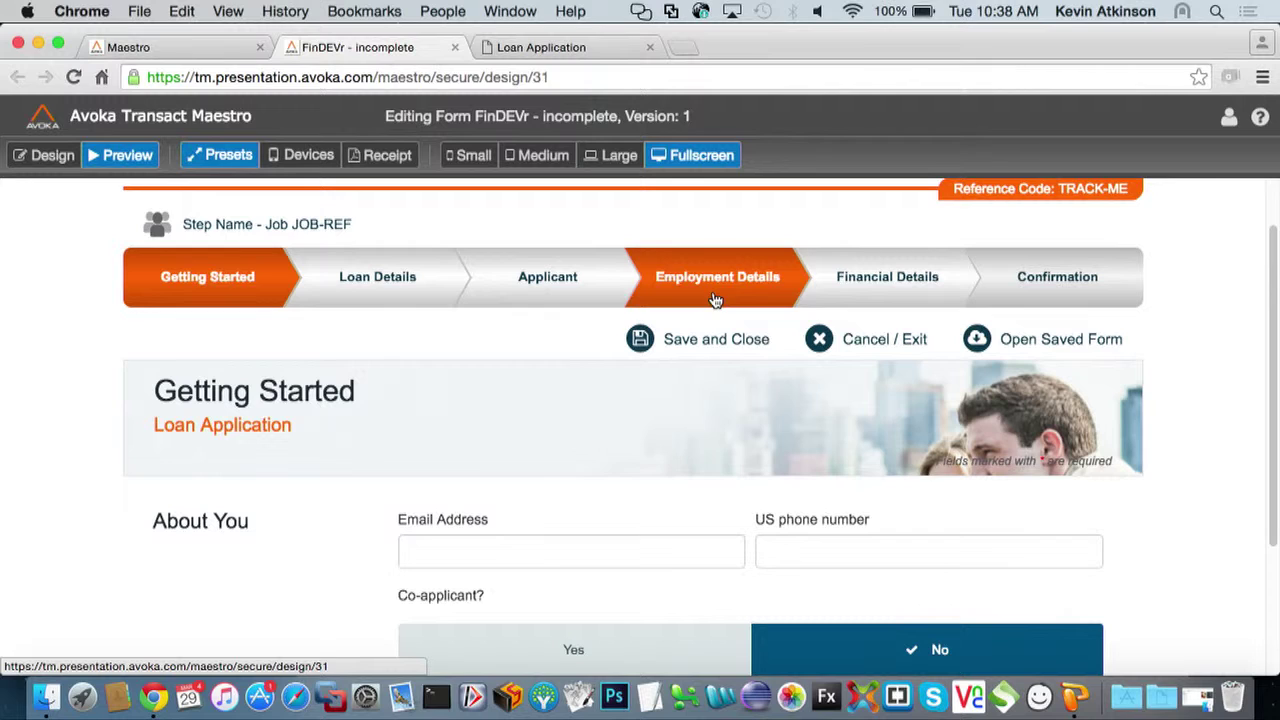
click(491, 551)
text(sdf)
key(Tab)
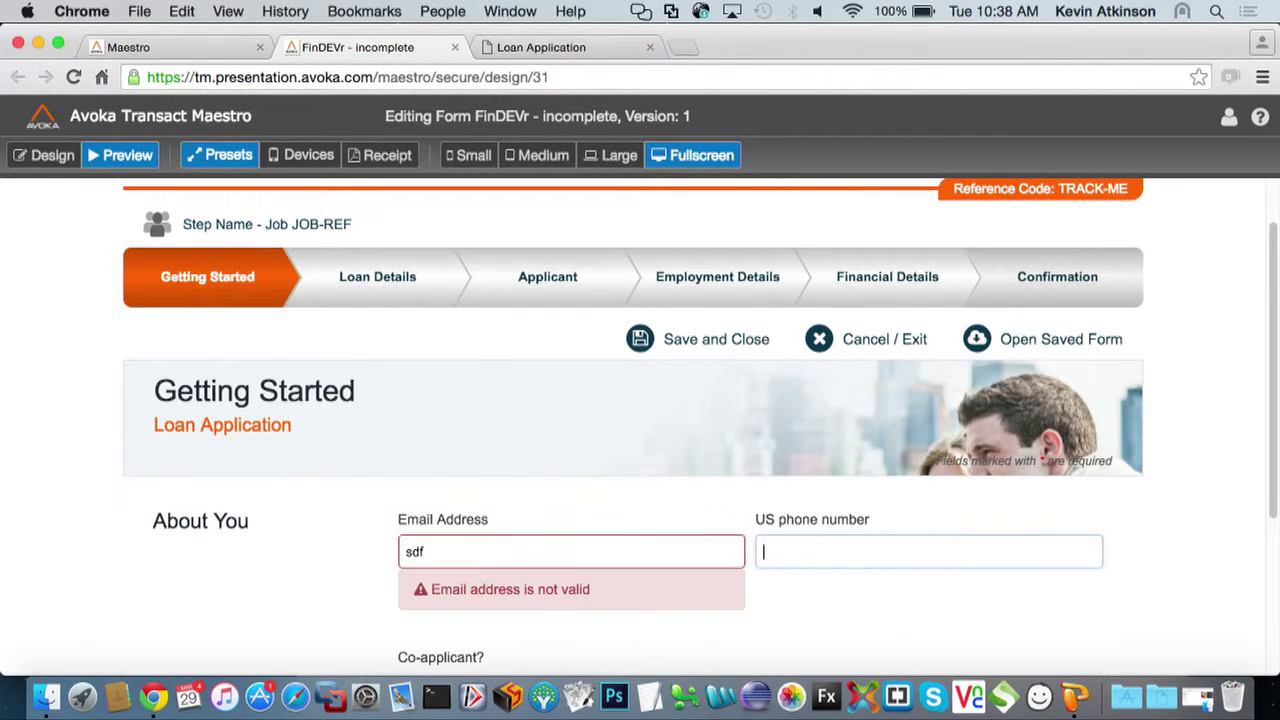
click(494, 552)
text(@avij)
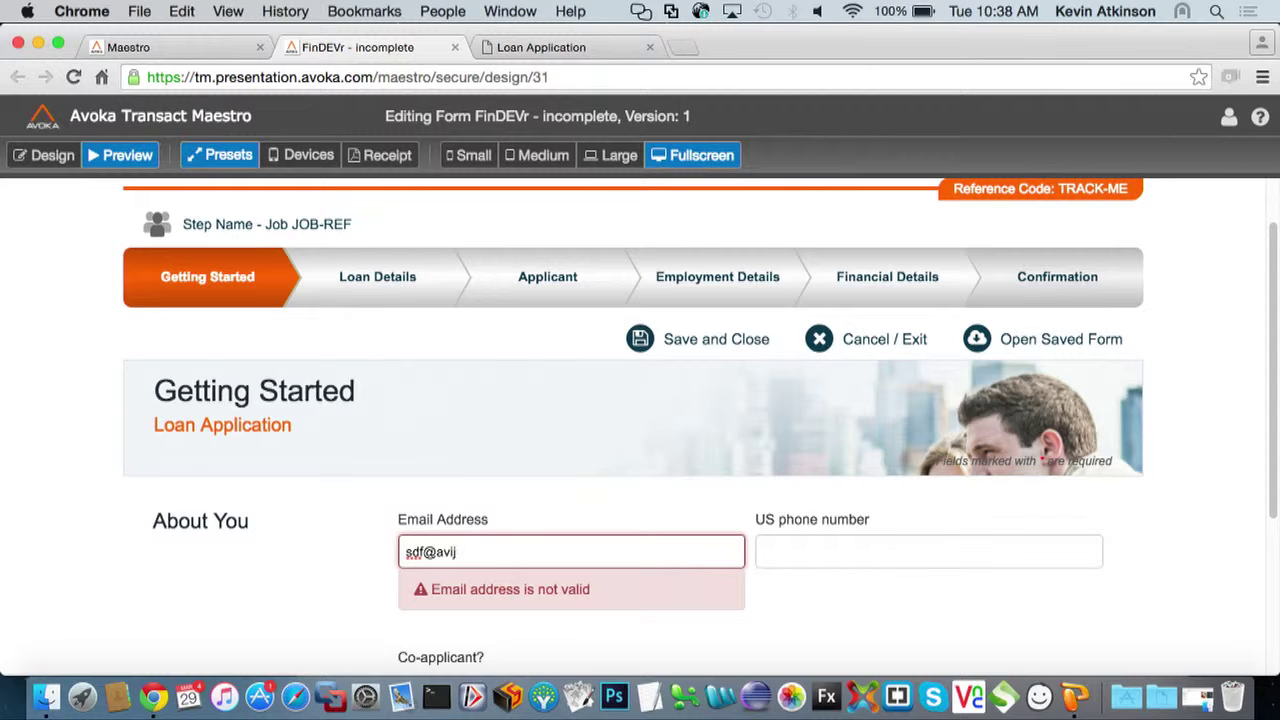
text(.com)
key(Tab)
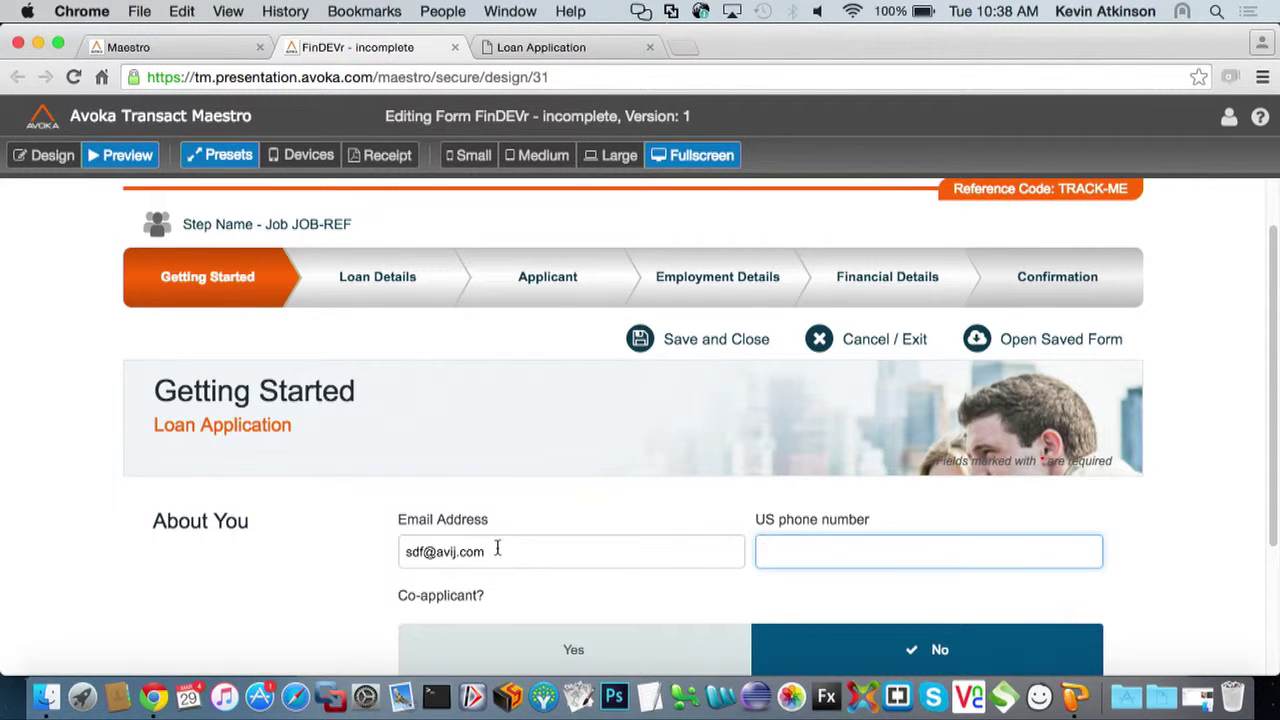
Preview the form on a tablet rotated to portrait, then return to Design mode
click(305, 156)
click(580, 156)
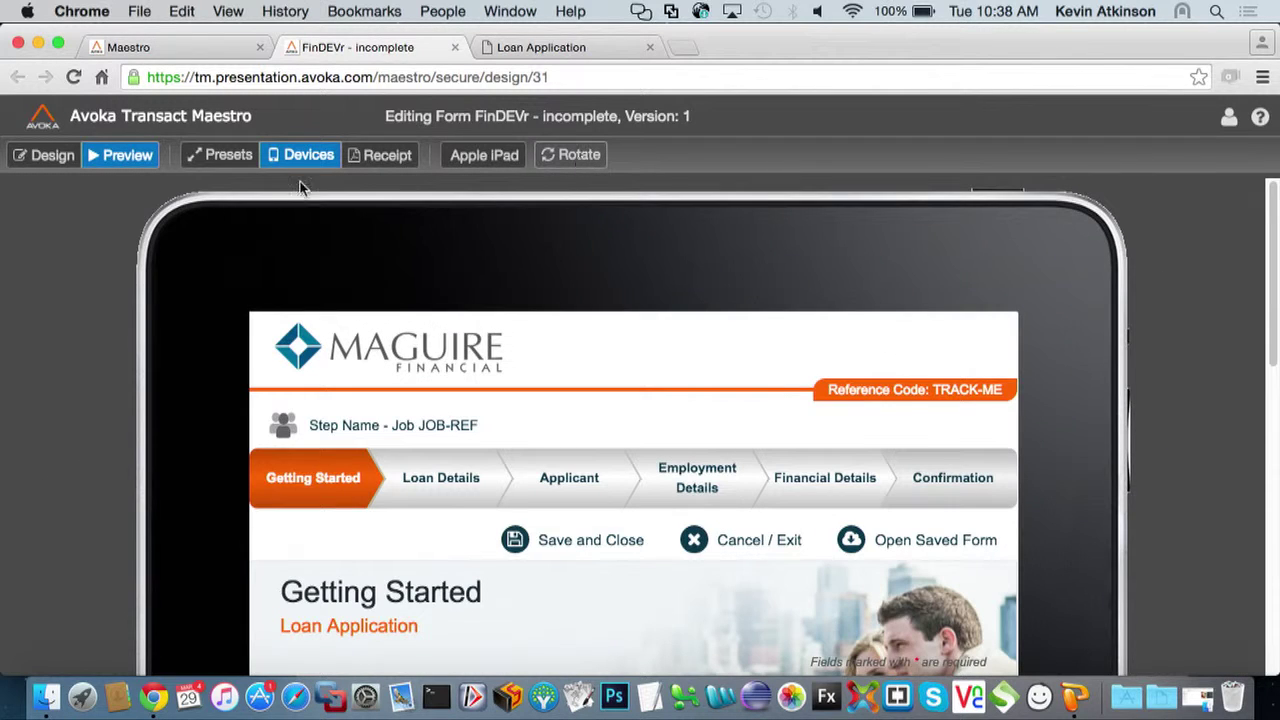
click(47, 158)
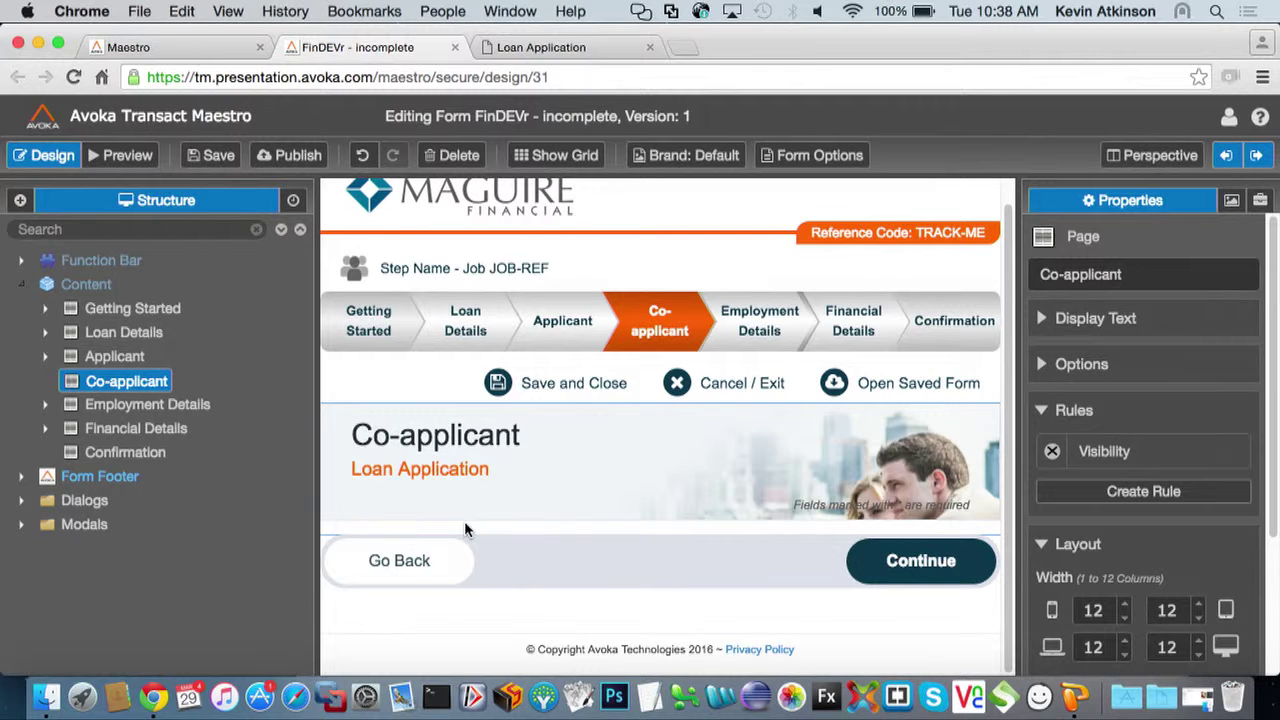
Open the Applicant page, expand it and its Your Details section, and bring up Your Details' actions menu
click(125, 357)
scroll(328, 488, down, 5)
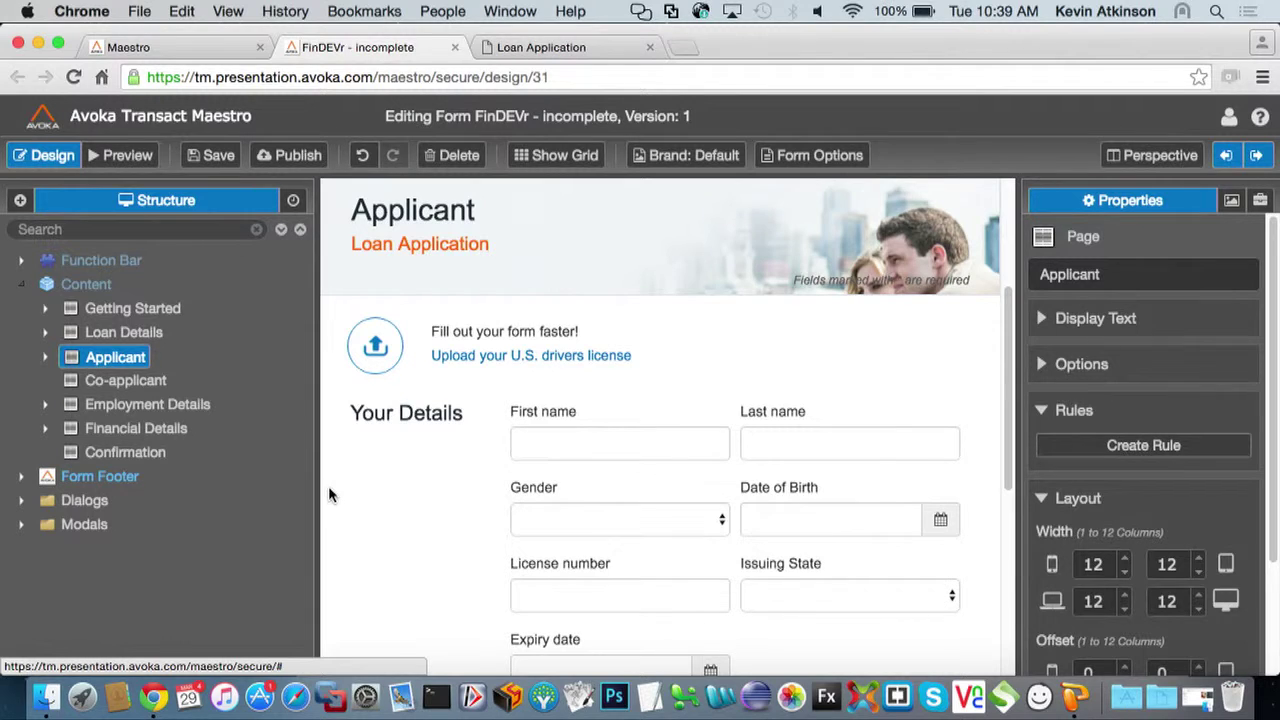
click(43, 358)
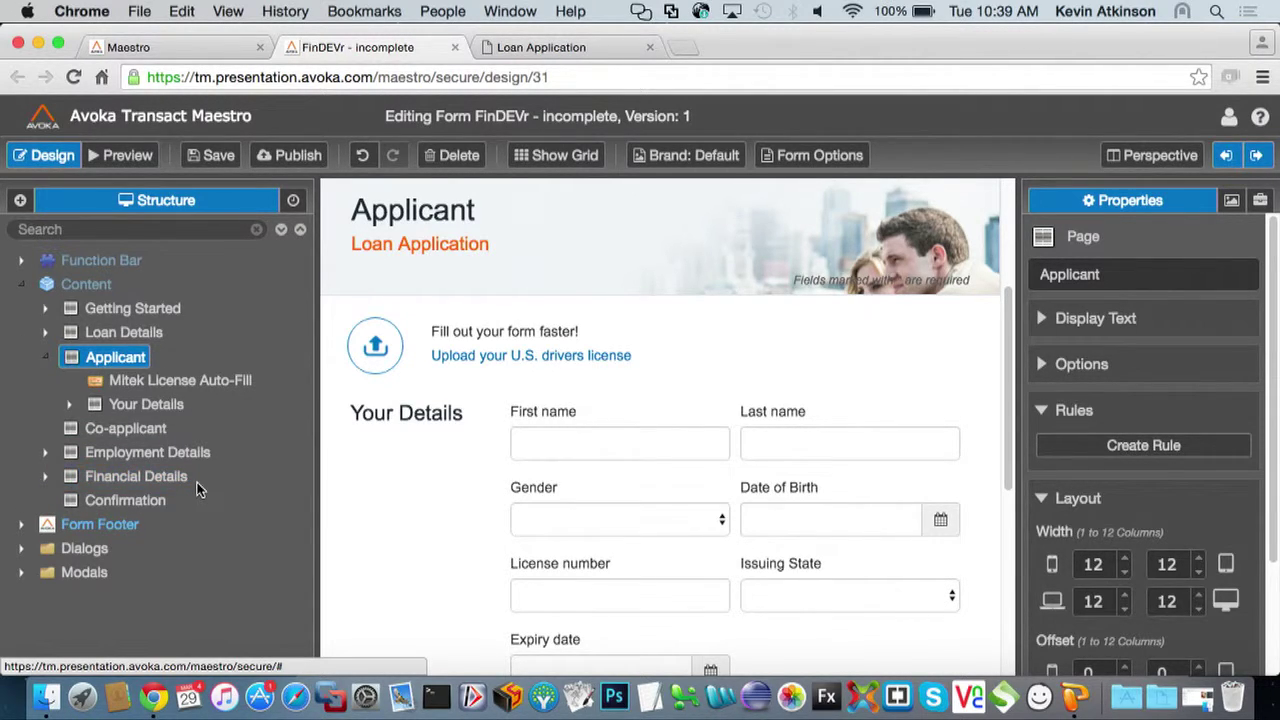
scroll(515, 448, down, 1)
scroll(515, 448, down, 9)
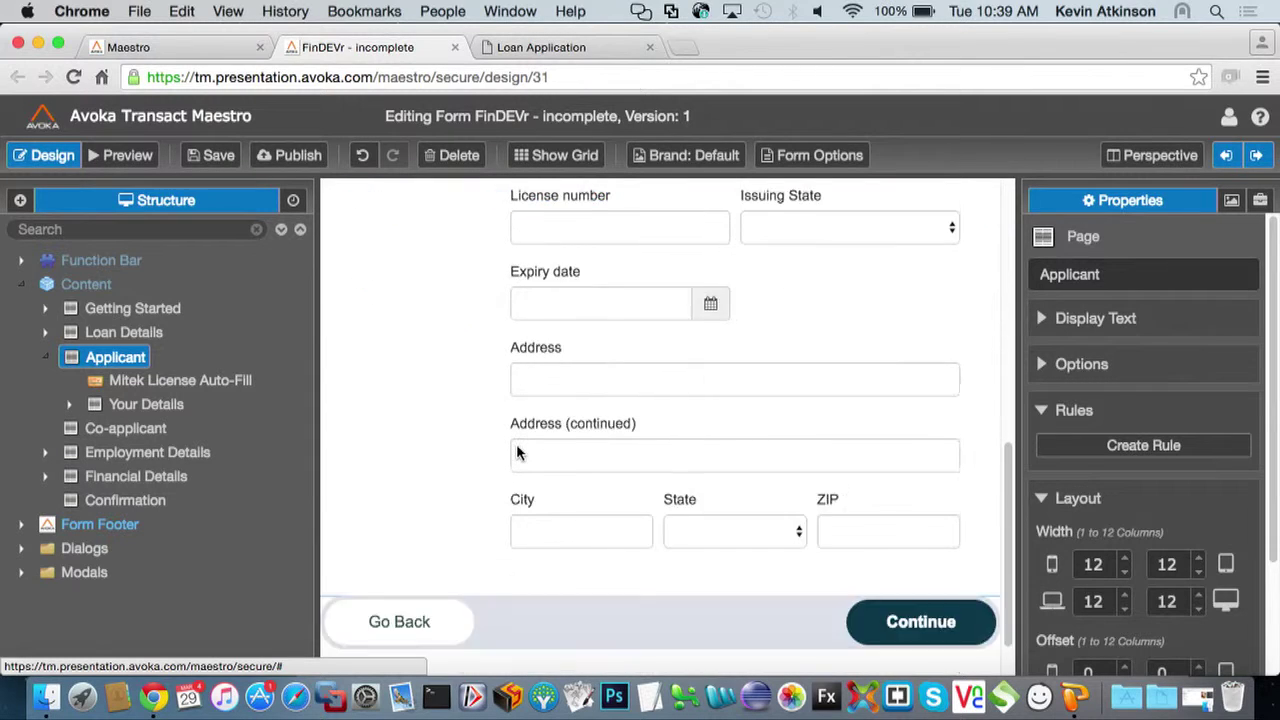
scroll(516, 448, up, 9)
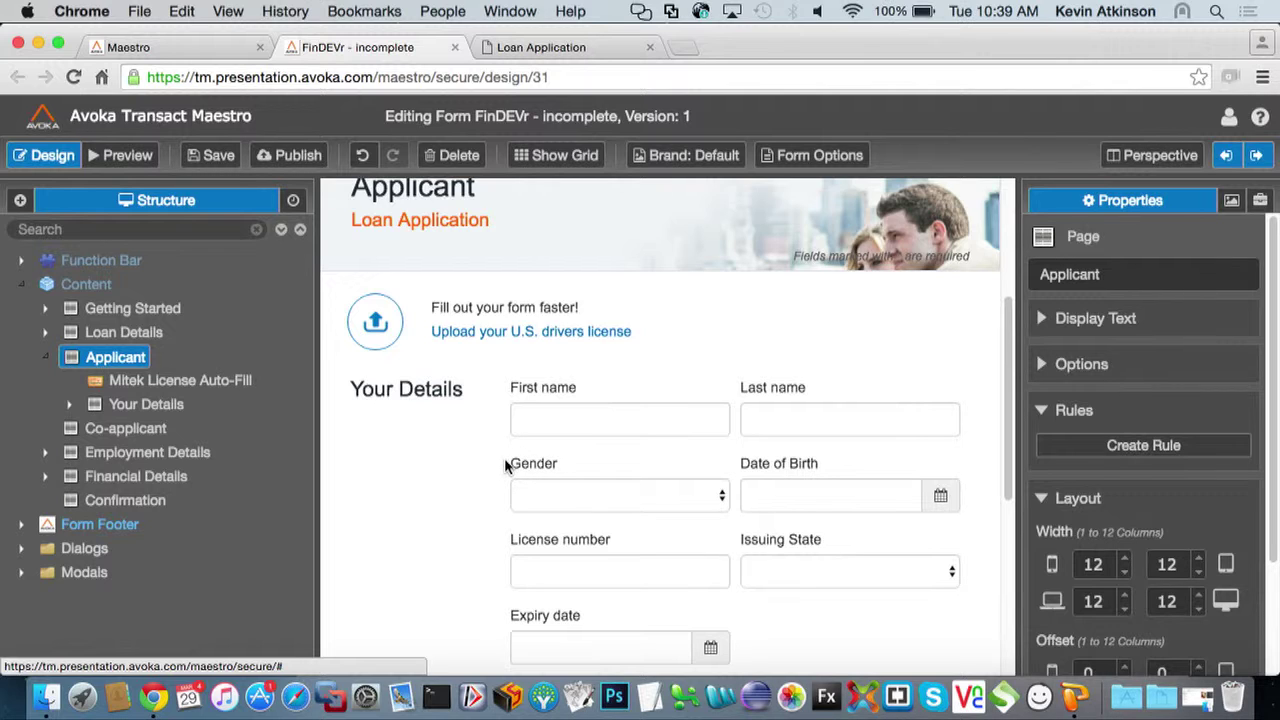
click(69, 404)
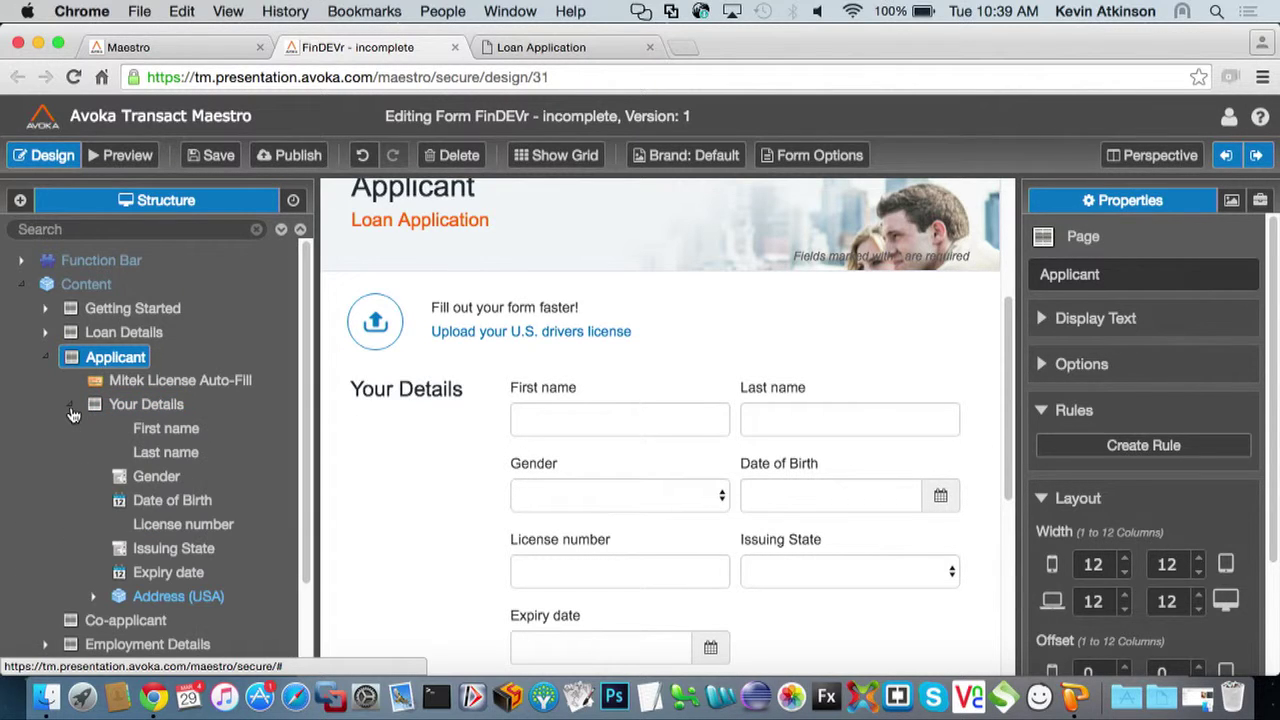
right_click(147, 409)
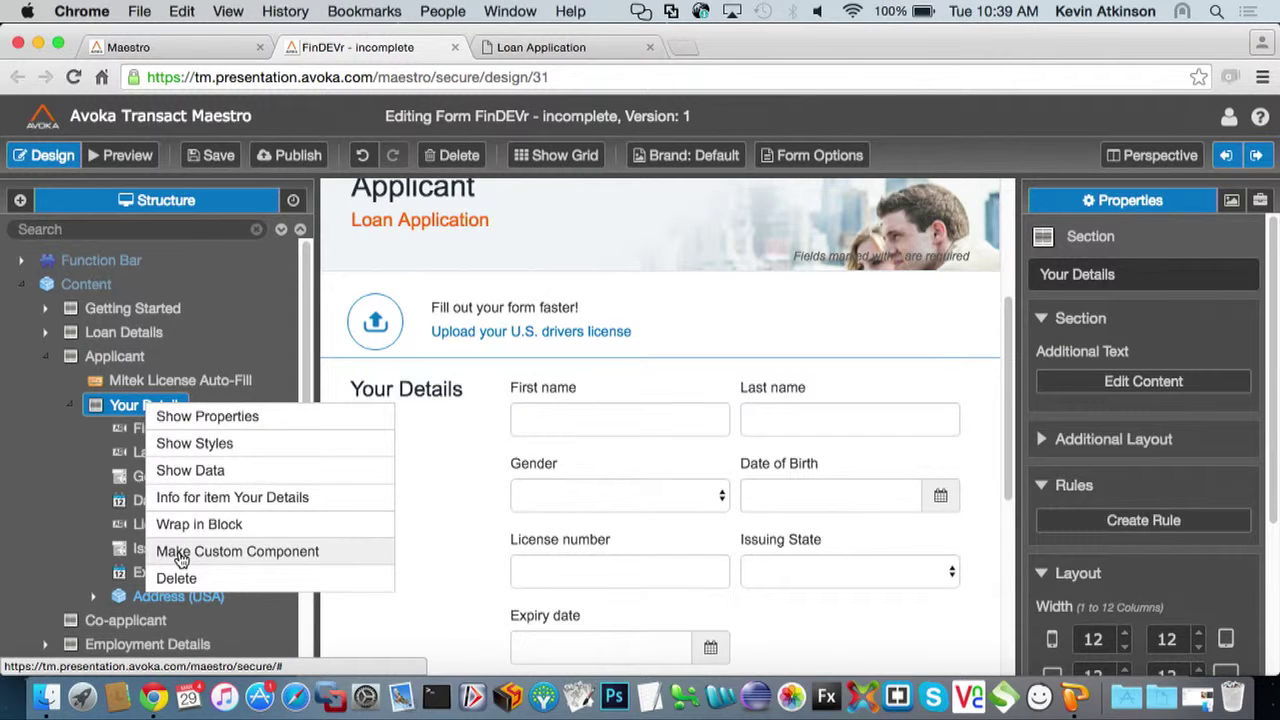
Switch to the Co-applicant page and add the Your Details custom component from the field palette
click(45, 358)
click(114, 388)
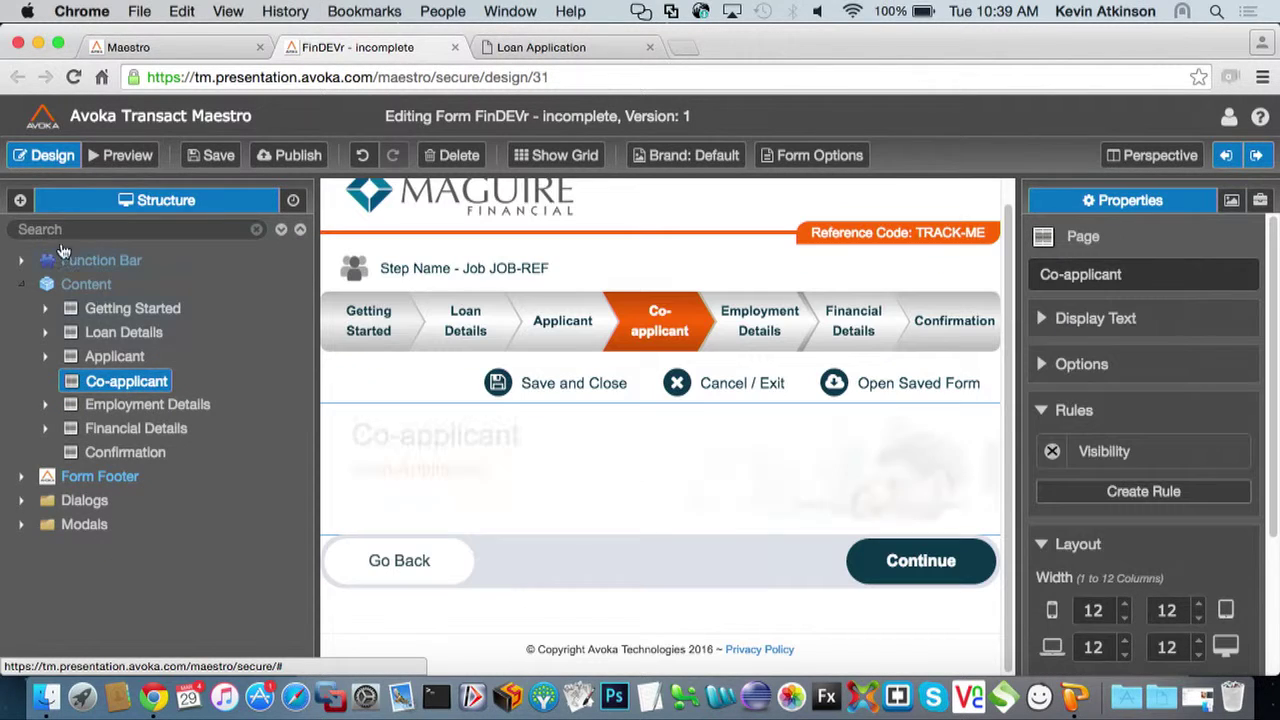
click(20, 200)
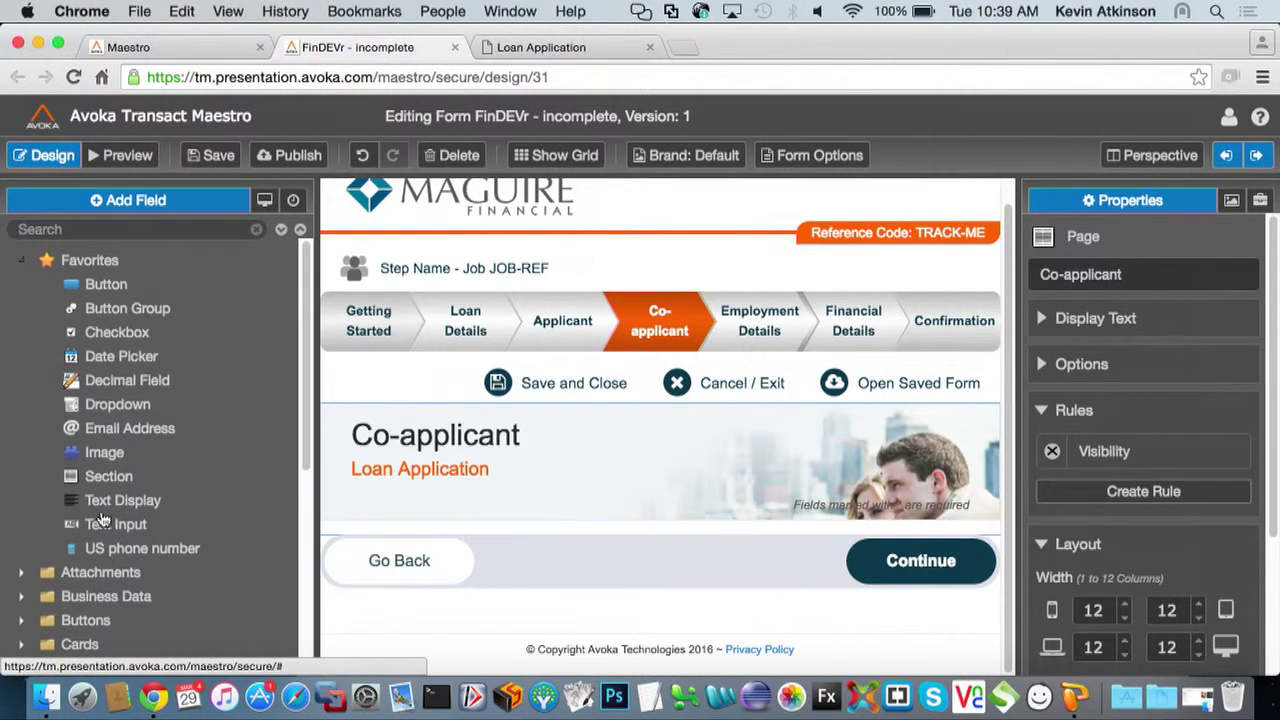
scroll(107, 567, down, 3)
scroll(107, 567, down, 5)
scroll(115, 540, up, 2)
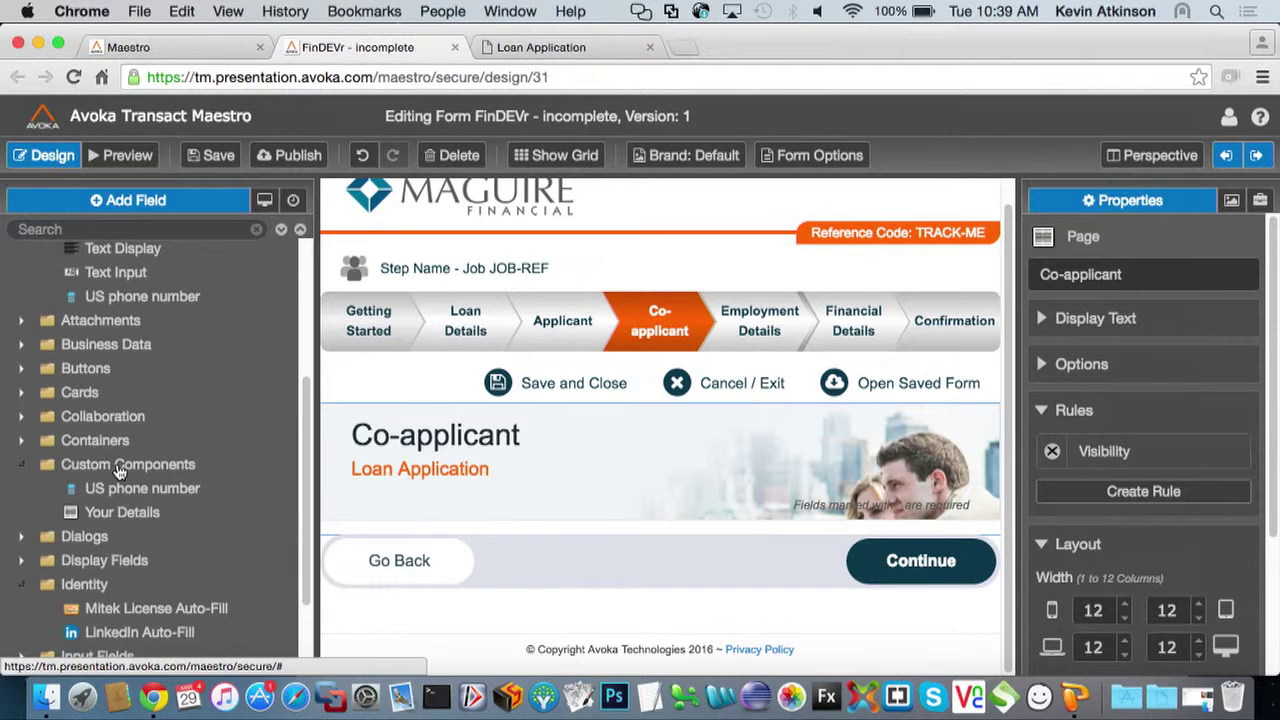
double_click(120, 512)
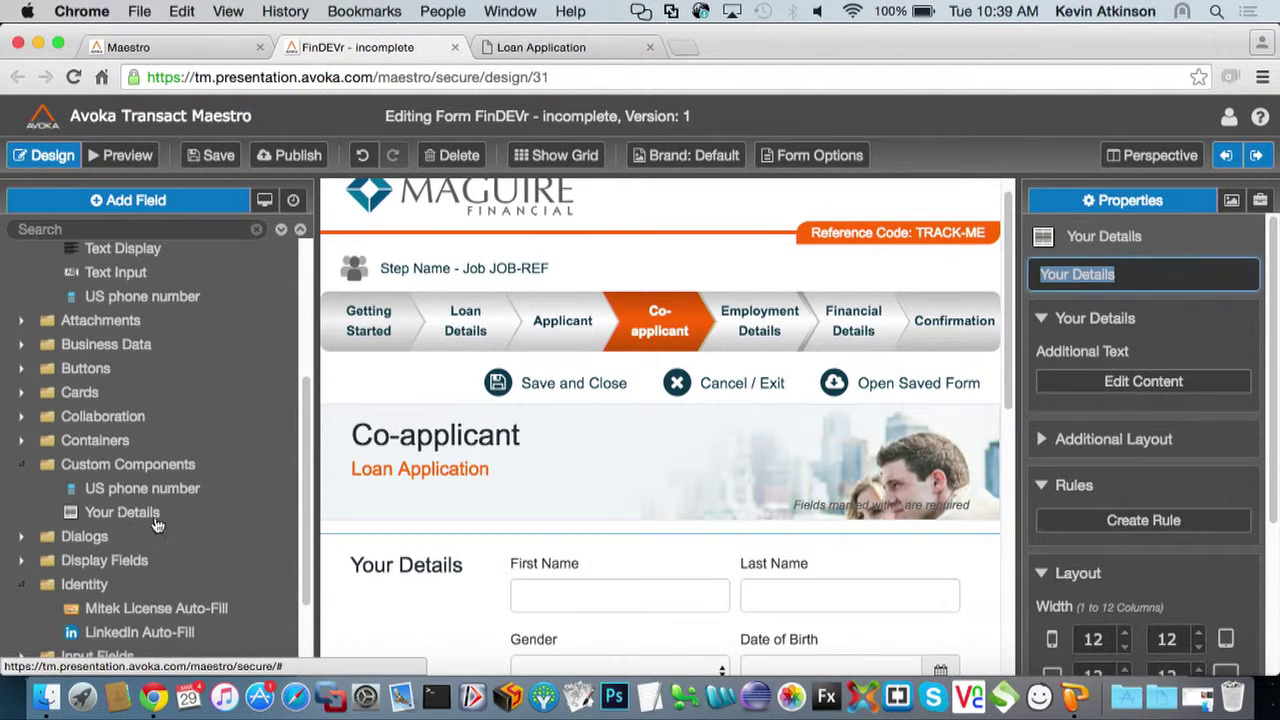
scroll(718, 533, down, 10)
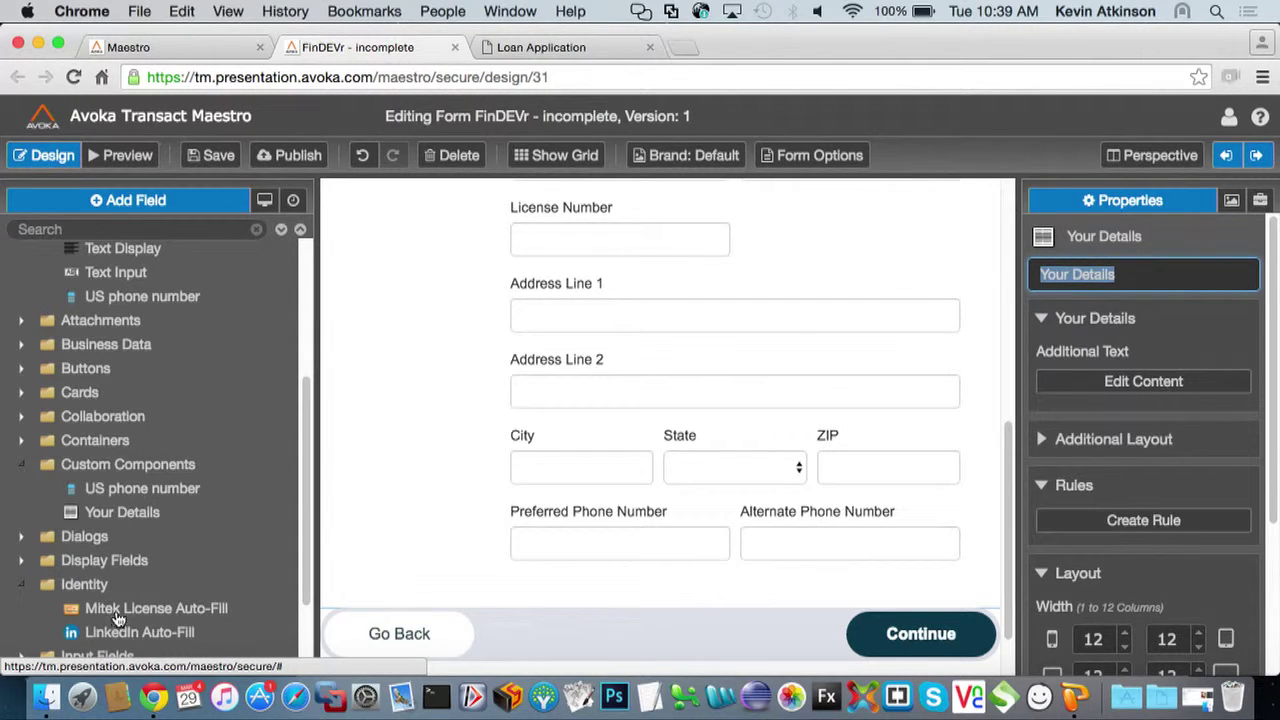
scroll(591, 434, up, 10)
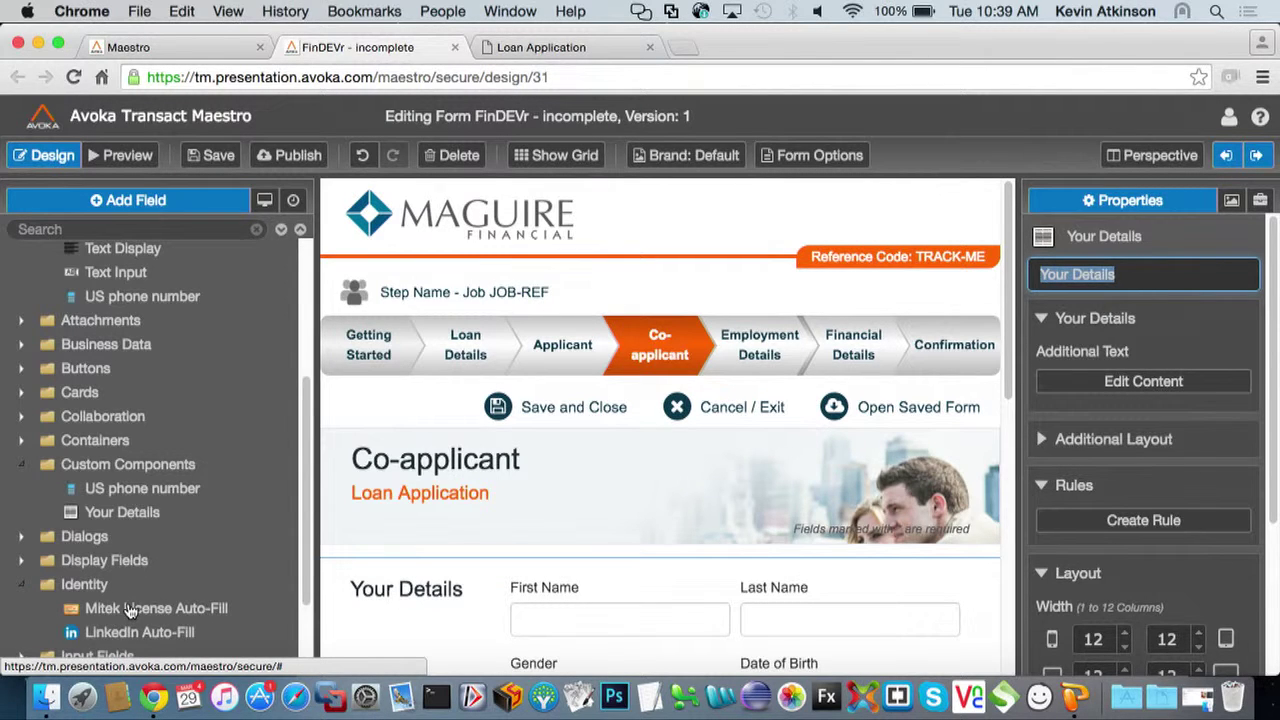
Place the Mitek License Auto-Fill widget above Your Details and expand its license upload panel
drag(128, 610, 545, 554)
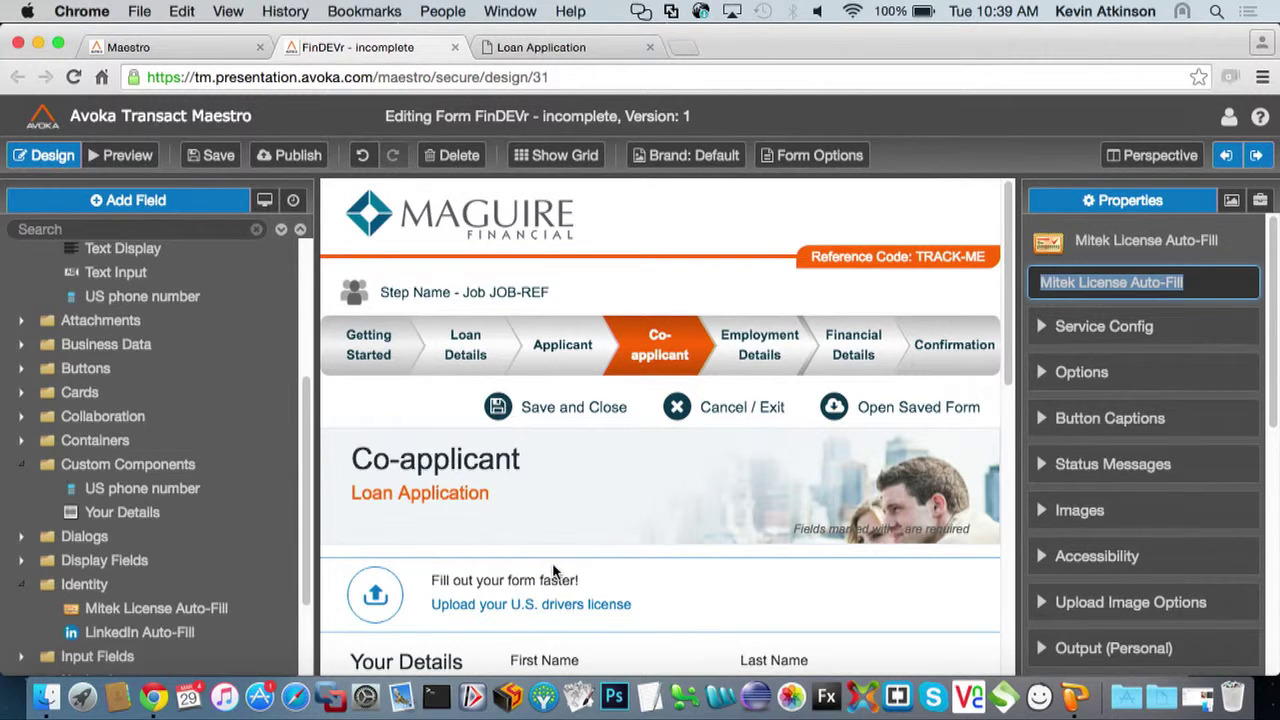
scroll(555, 572, down, 2)
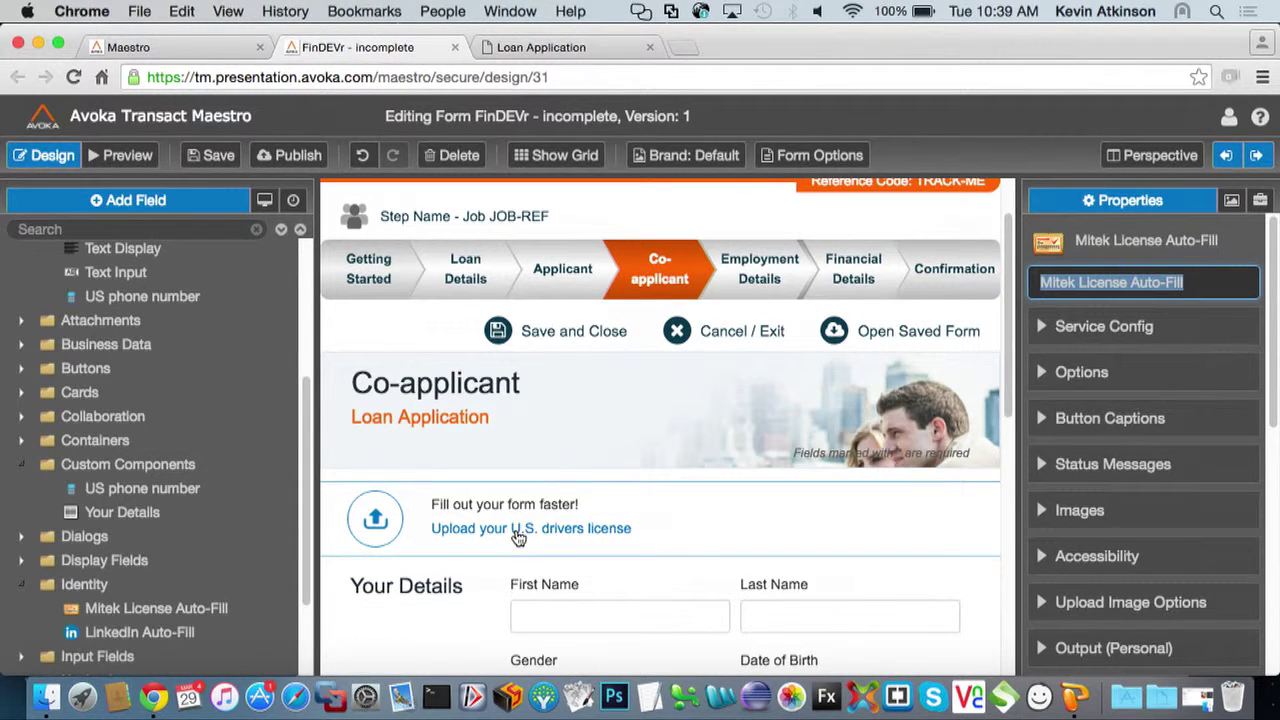
click(518, 536)
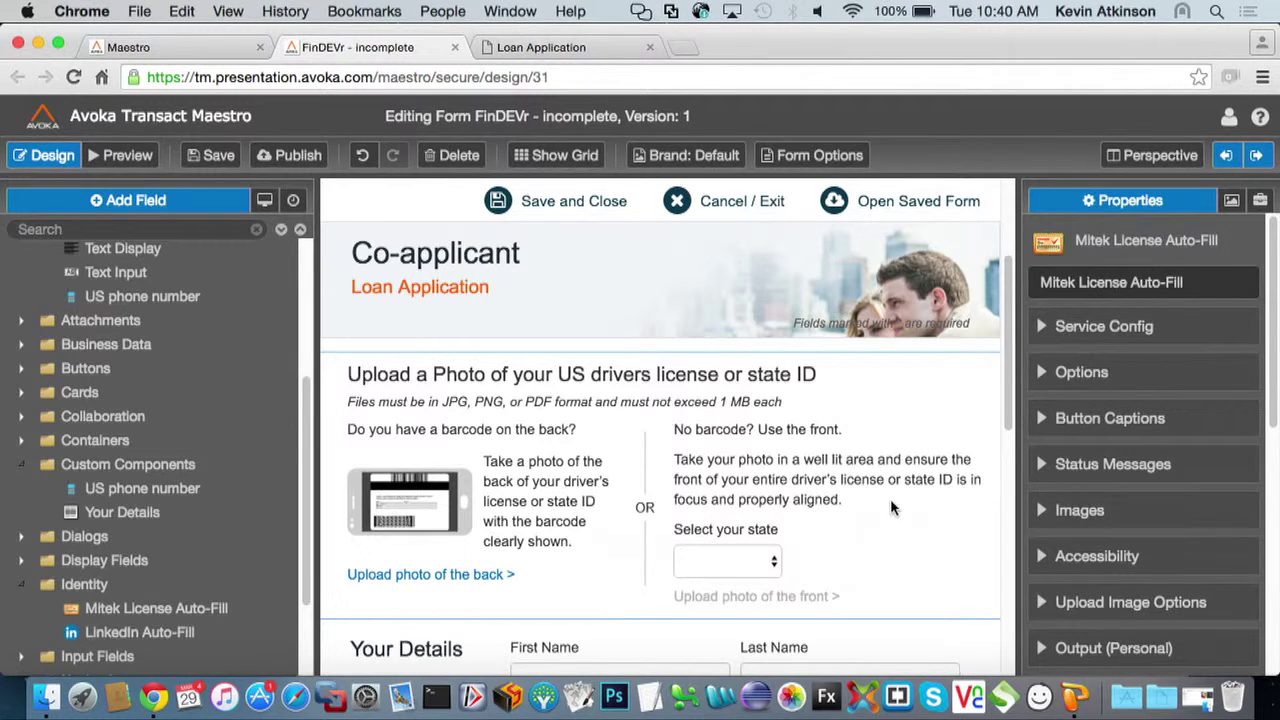
In the widget's Properties panel, expand Output (Personal) to show its 6 field references
right_click(1051, 414)
click(1030, 437)
click(1045, 373)
click(1045, 373)
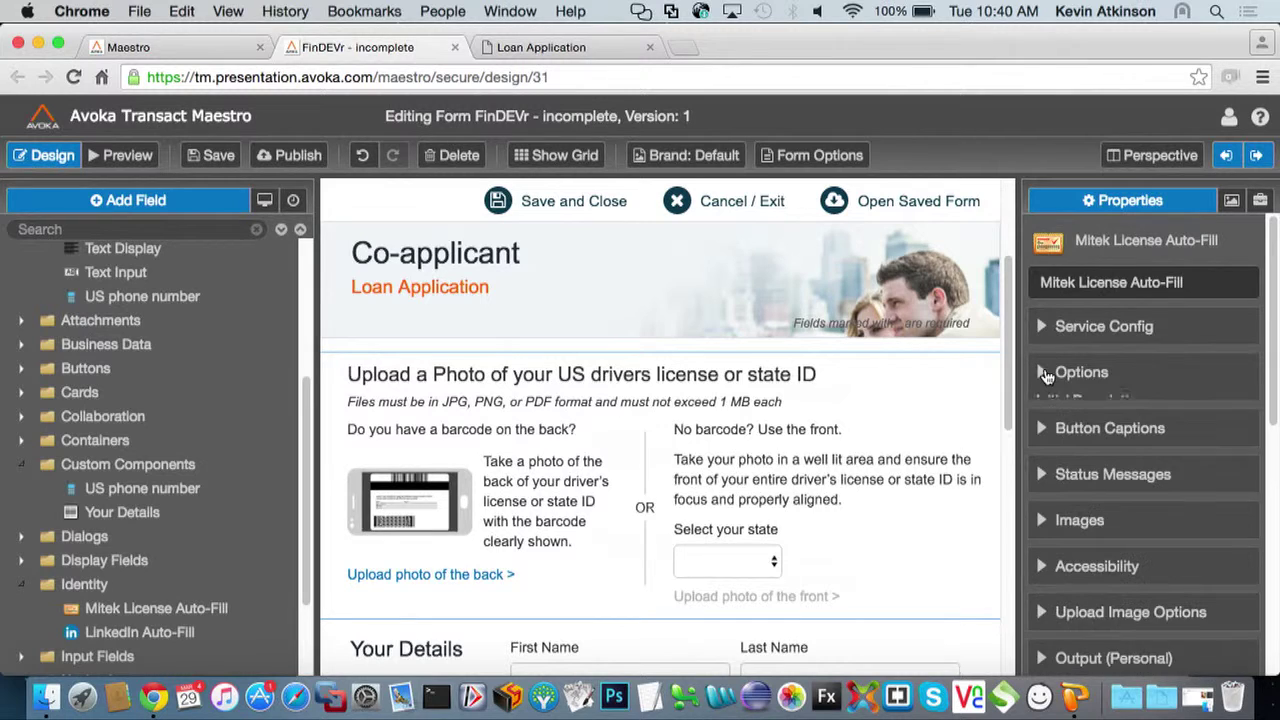
click(1041, 420)
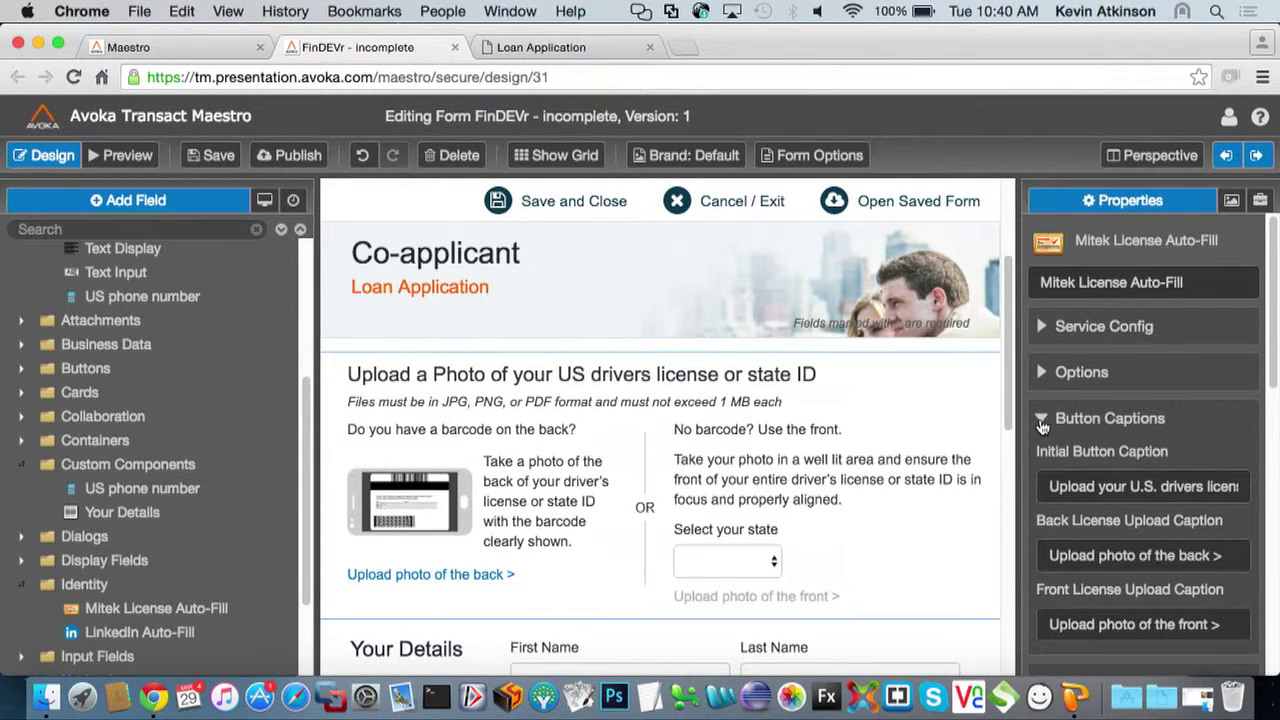
click(1041, 422)
scroll(1048, 440, down, 10)
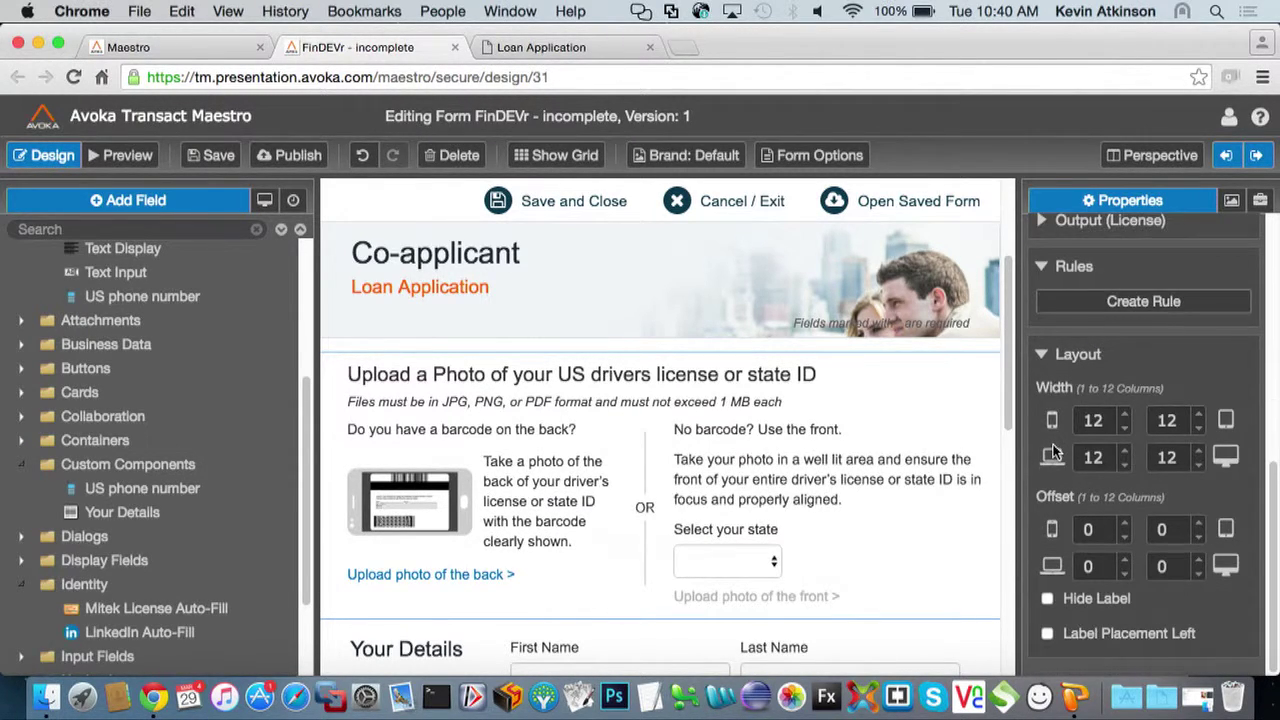
scroll(1052, 452, up, 8)
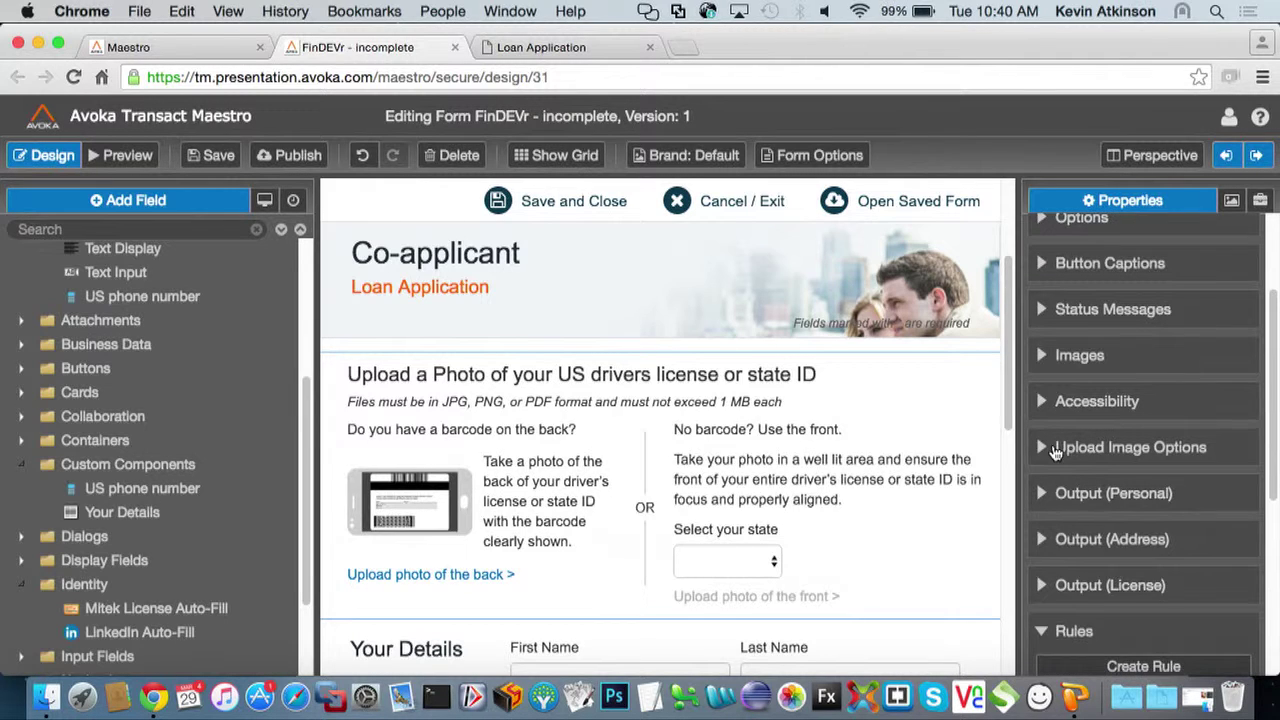
click(1043, 493)
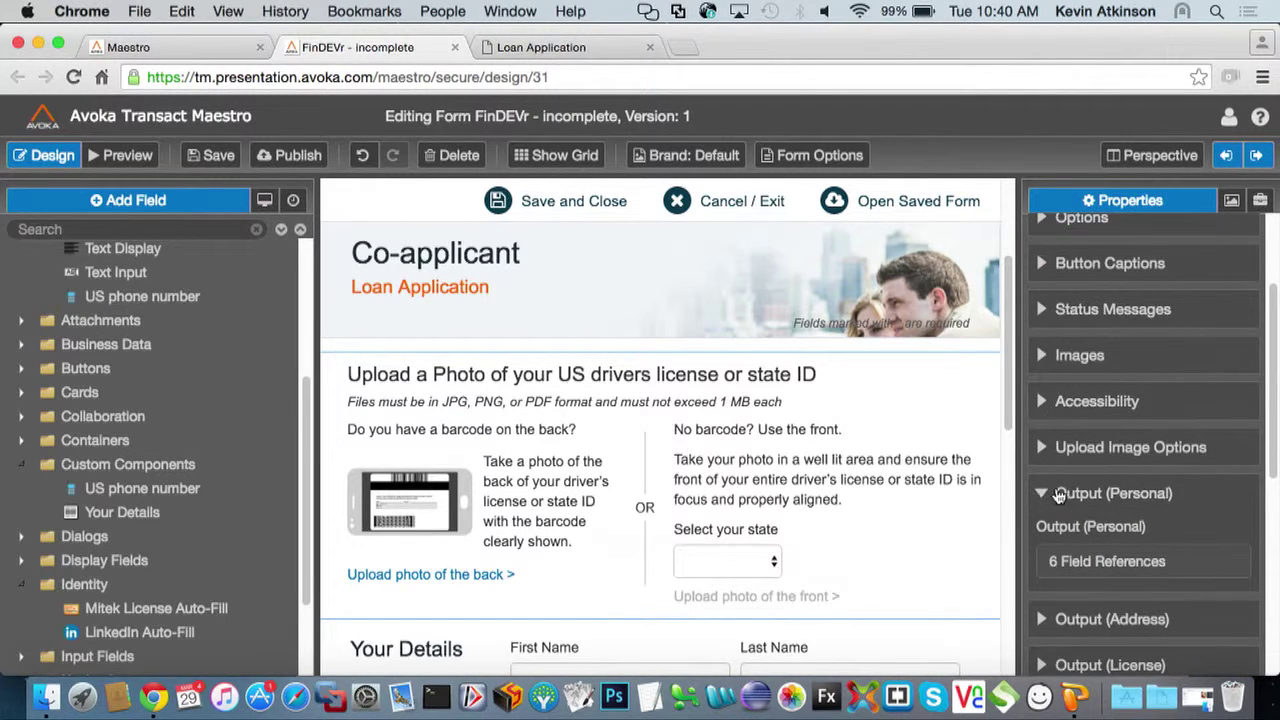
scroll(1130, 500, down, 2)
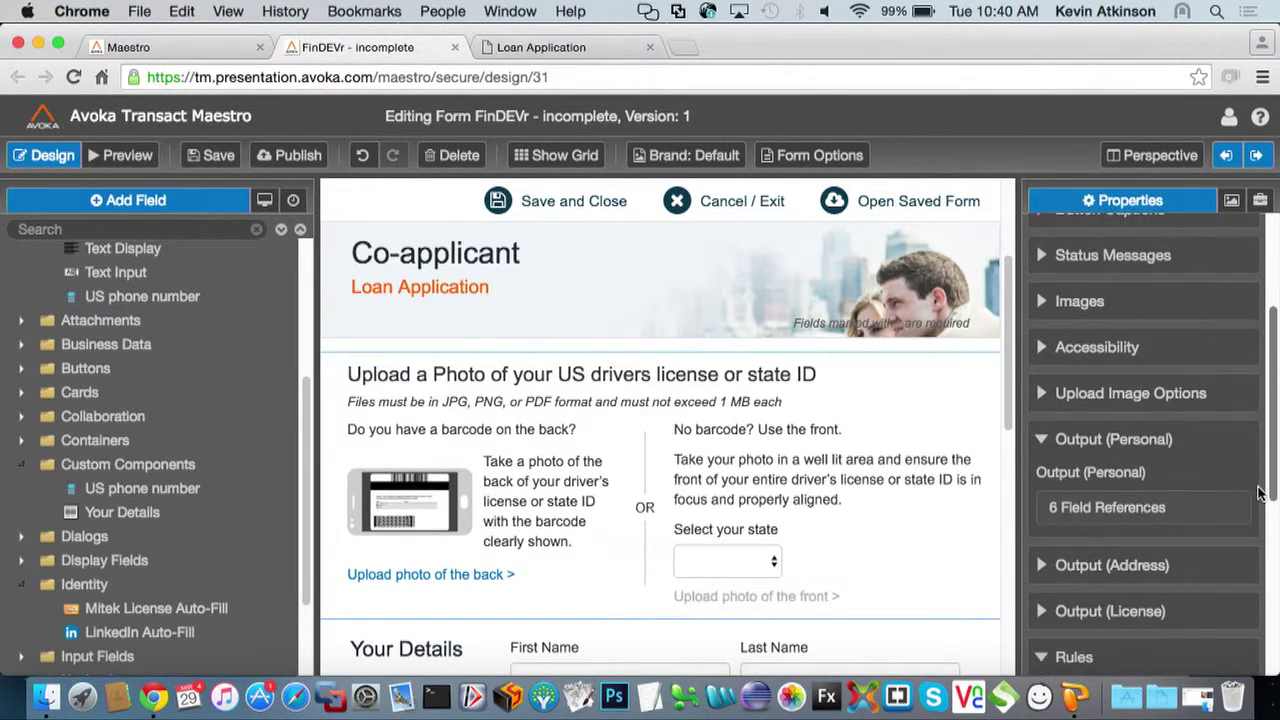
Map the widget's First Name, Last Name and Gender outputs to the co-applicant's Your Details fields and save
click(1130, 508)
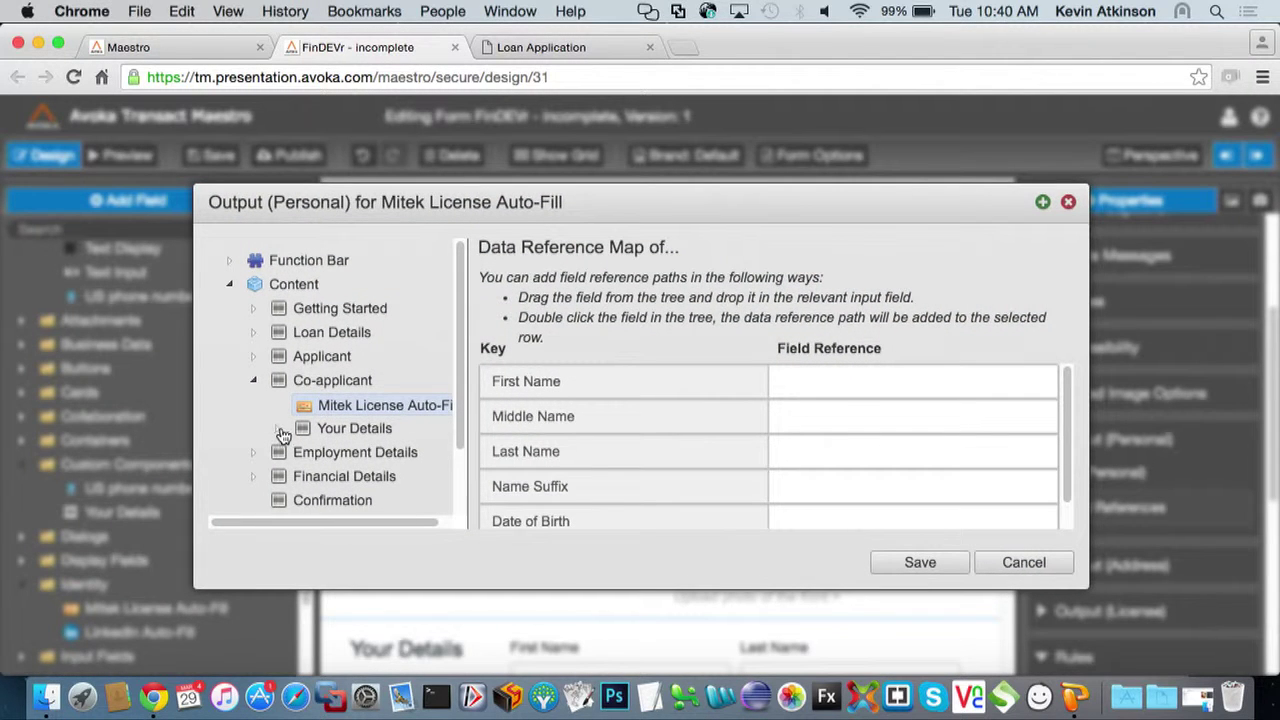
click(279, 428)
drag(351, 451, 790, 389)
drag(368, 477, 821, 452)
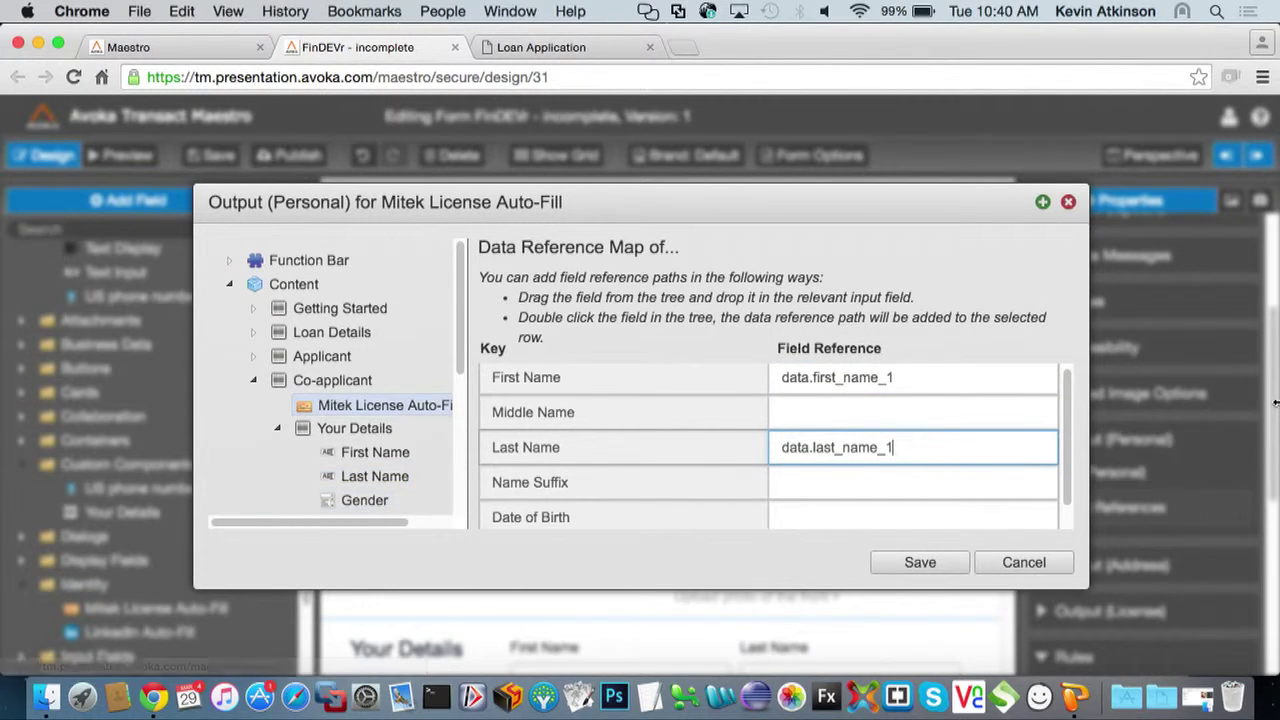
scroll(1066, 500, down, 2)
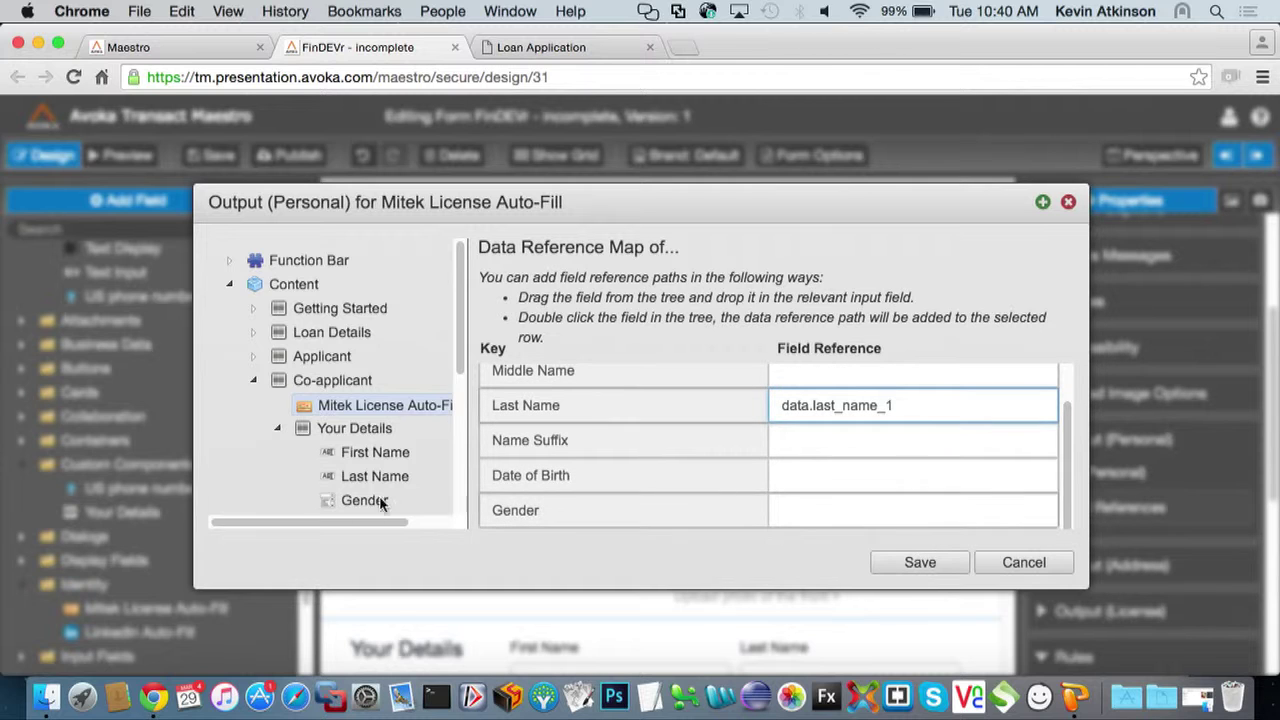
drag(380, 508, 850, 512)
click(891, 563)
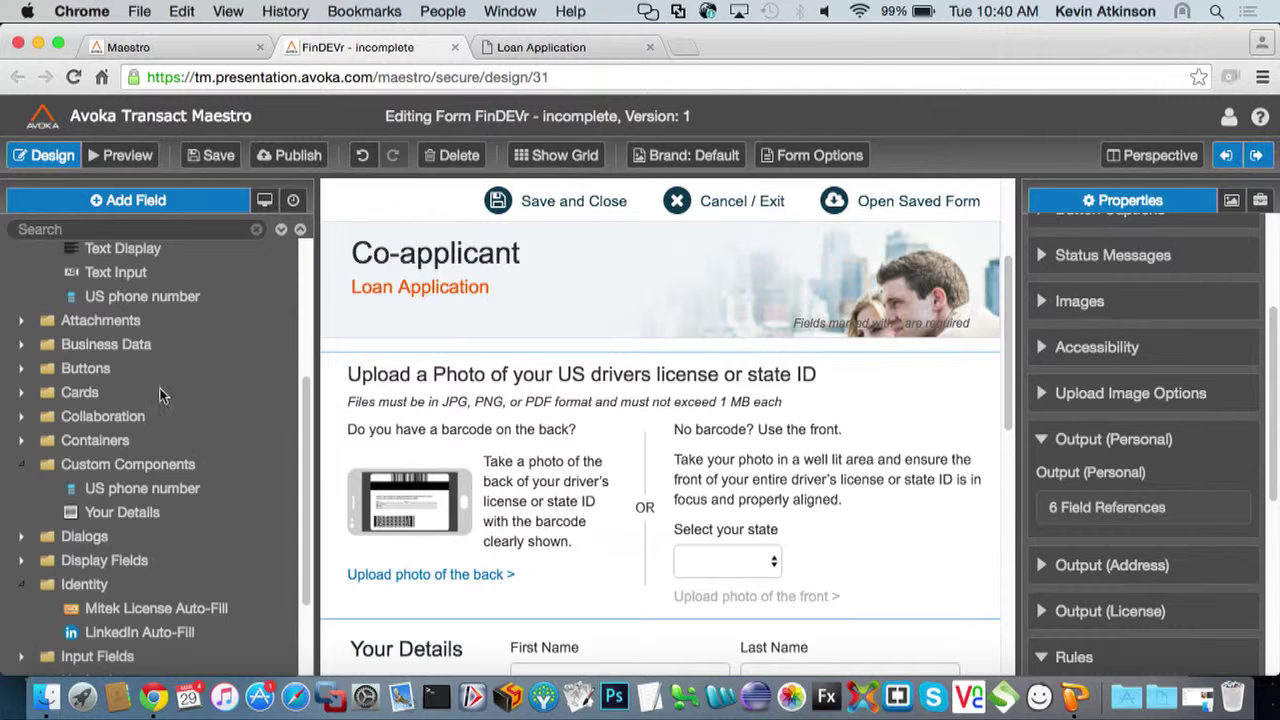
Apply the Green Bank brand to the form
scroll(173, 368, down, 3)
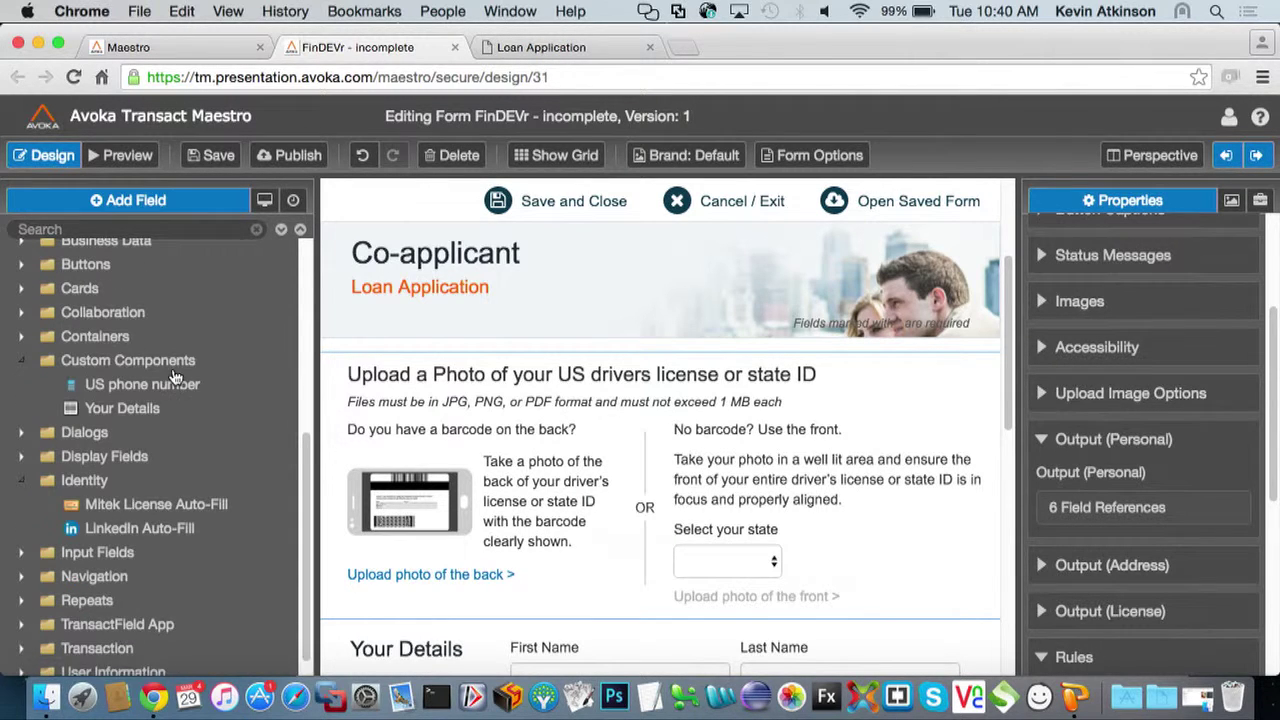
scroll(630, 210, up, 3)
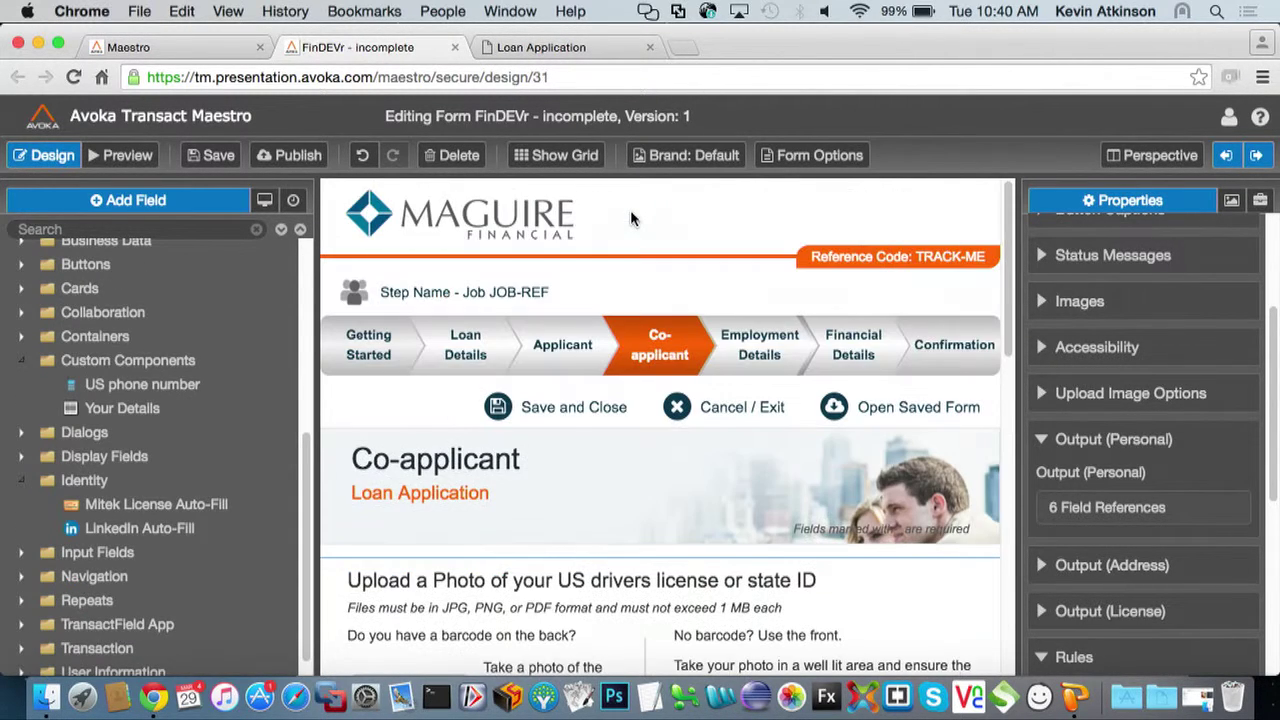
click(683, 160)
click(257, 306)
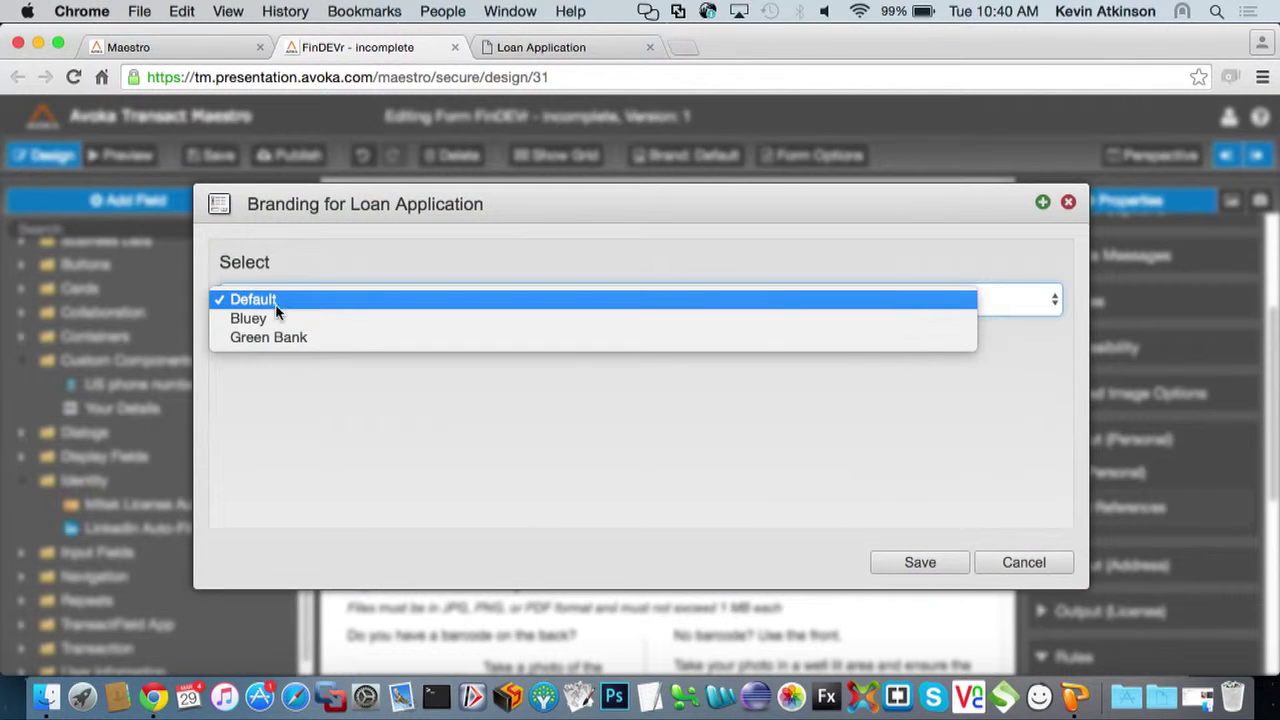
click(278, 338)
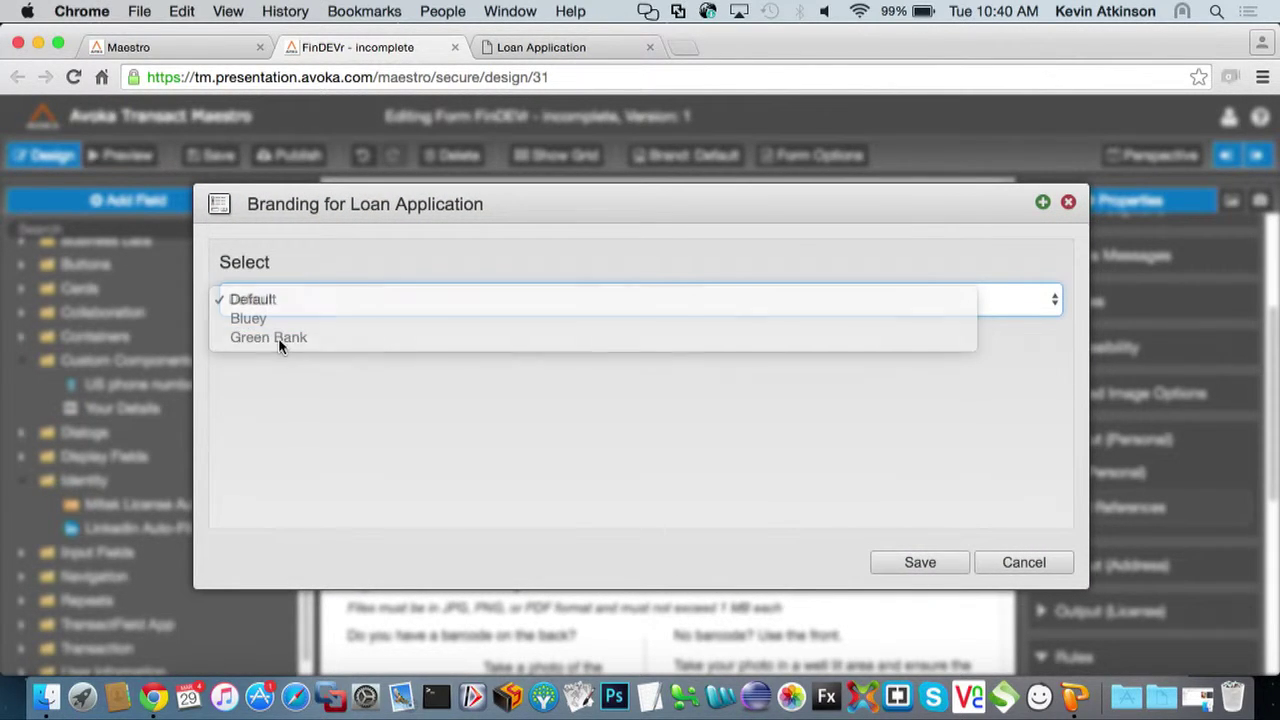
click(920, 566)
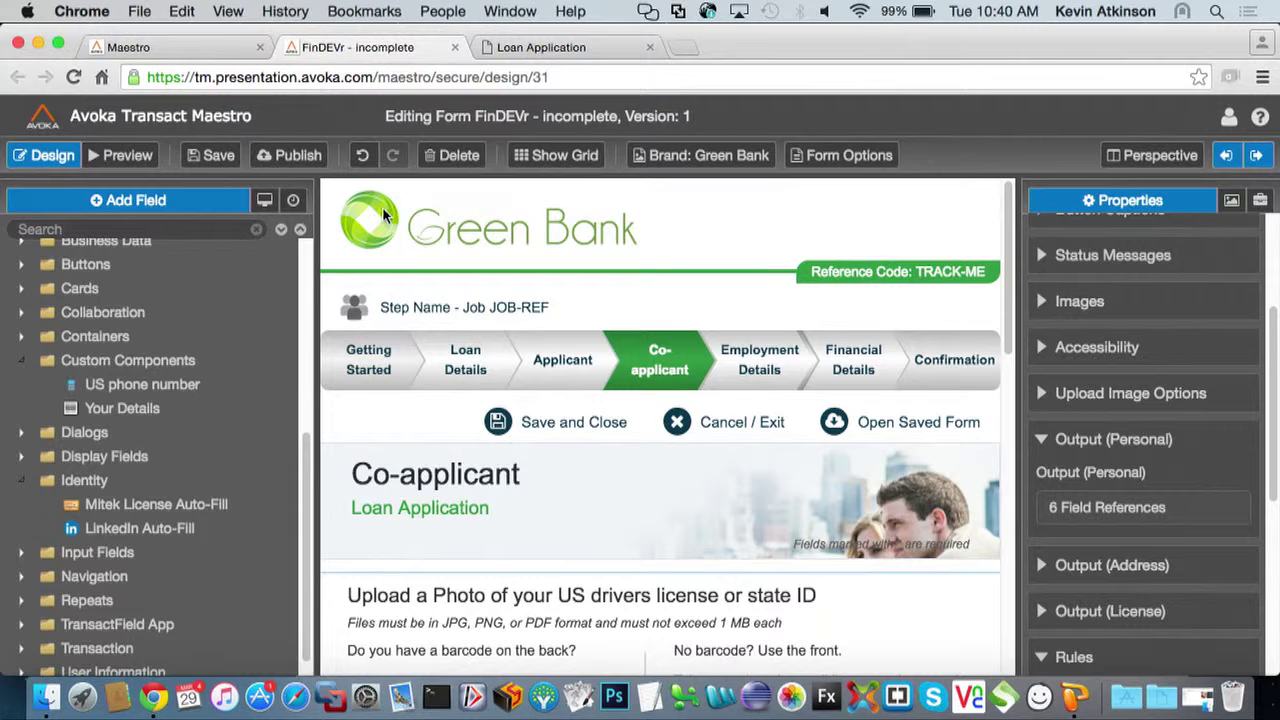
Switch the form's brand from Green Bank to Bluey and save
click(704, 155)
click(543, 293)
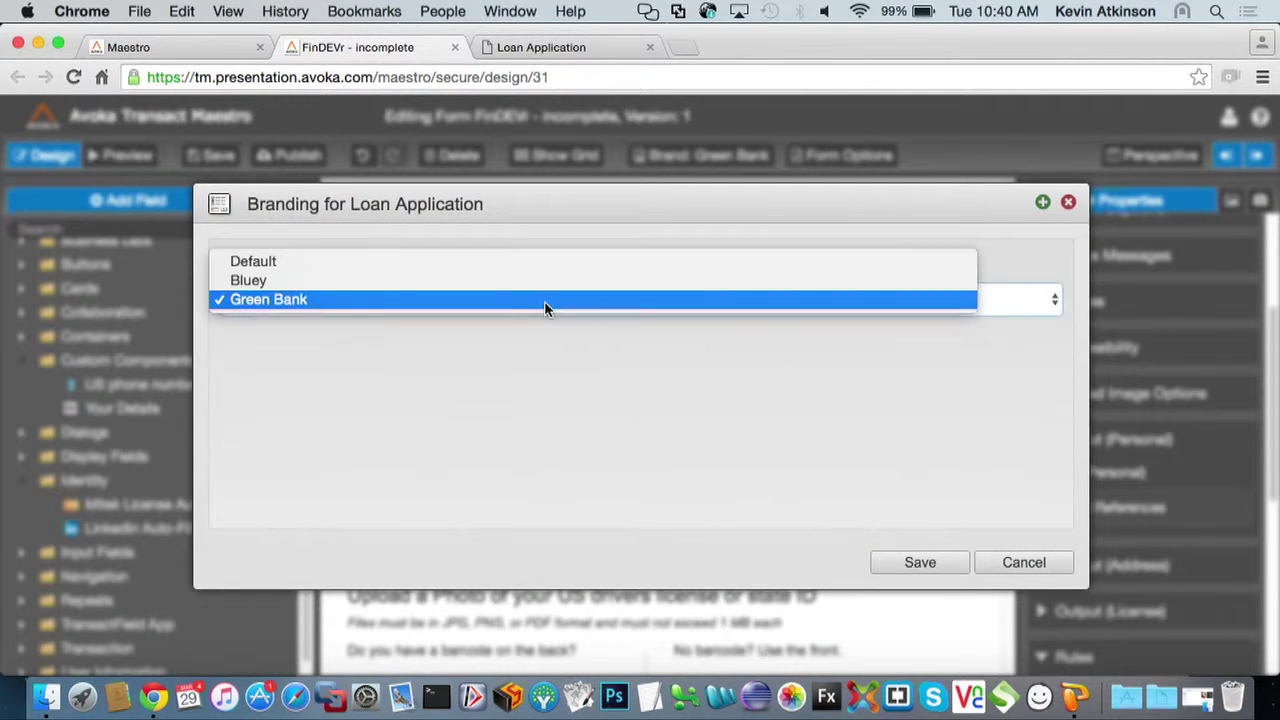
click(460, 283)
click(942, 567)
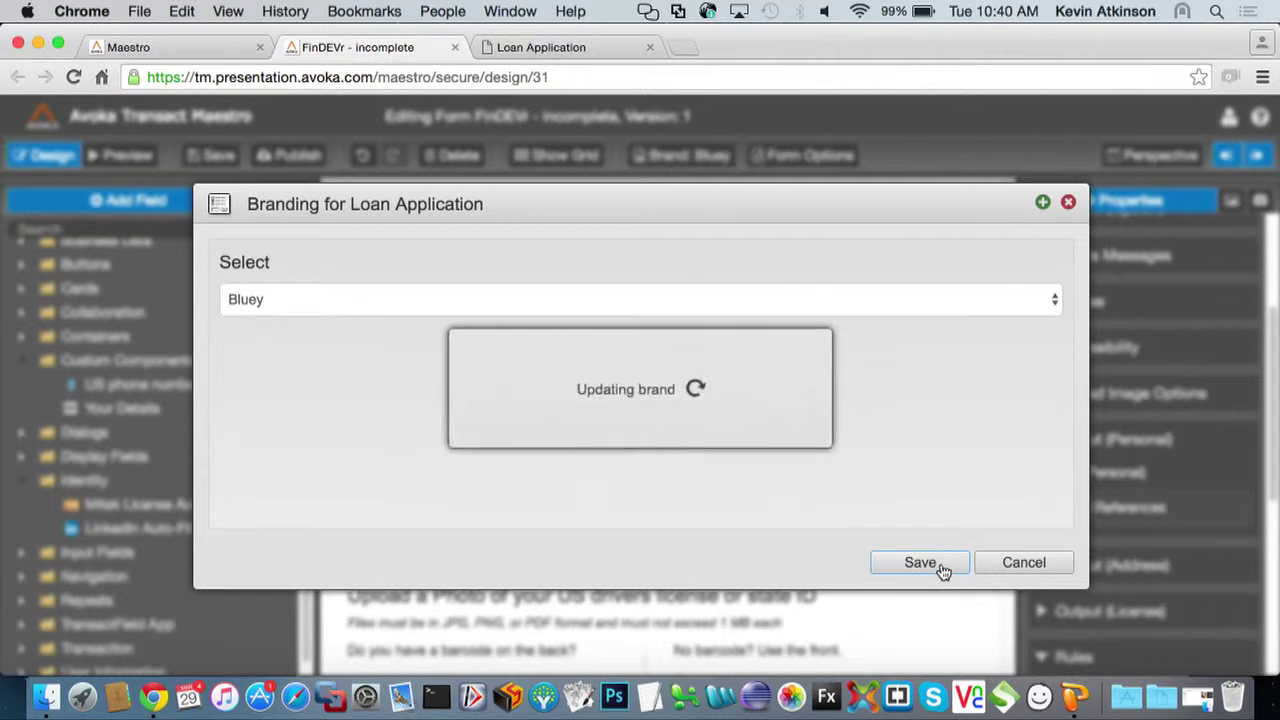